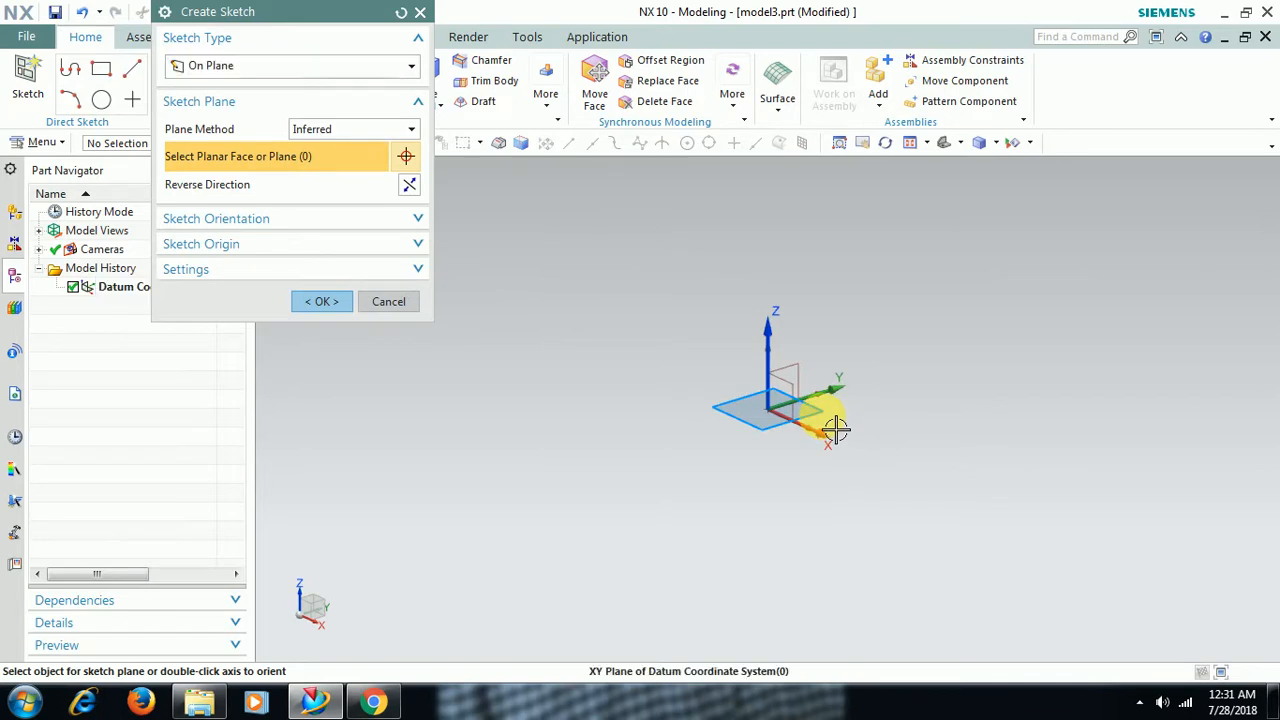
- Create a sketch on the XY plane of the datum coordinate system and open it in the Sketch Task Environment
{"action": "left_click", "coordinate": [829, 423]}
{"action": "middle_click", "coordinate": [605, 344]}
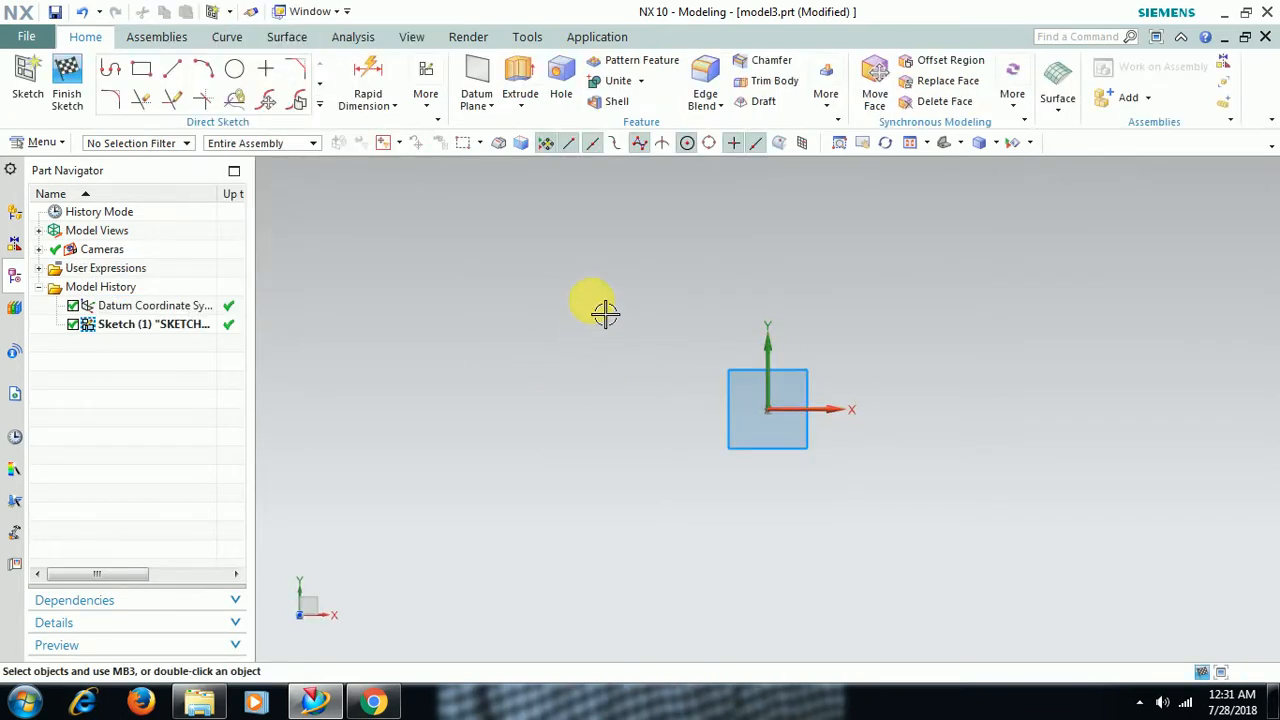
{"action": "left_click", "coordinate": [427, 108]}
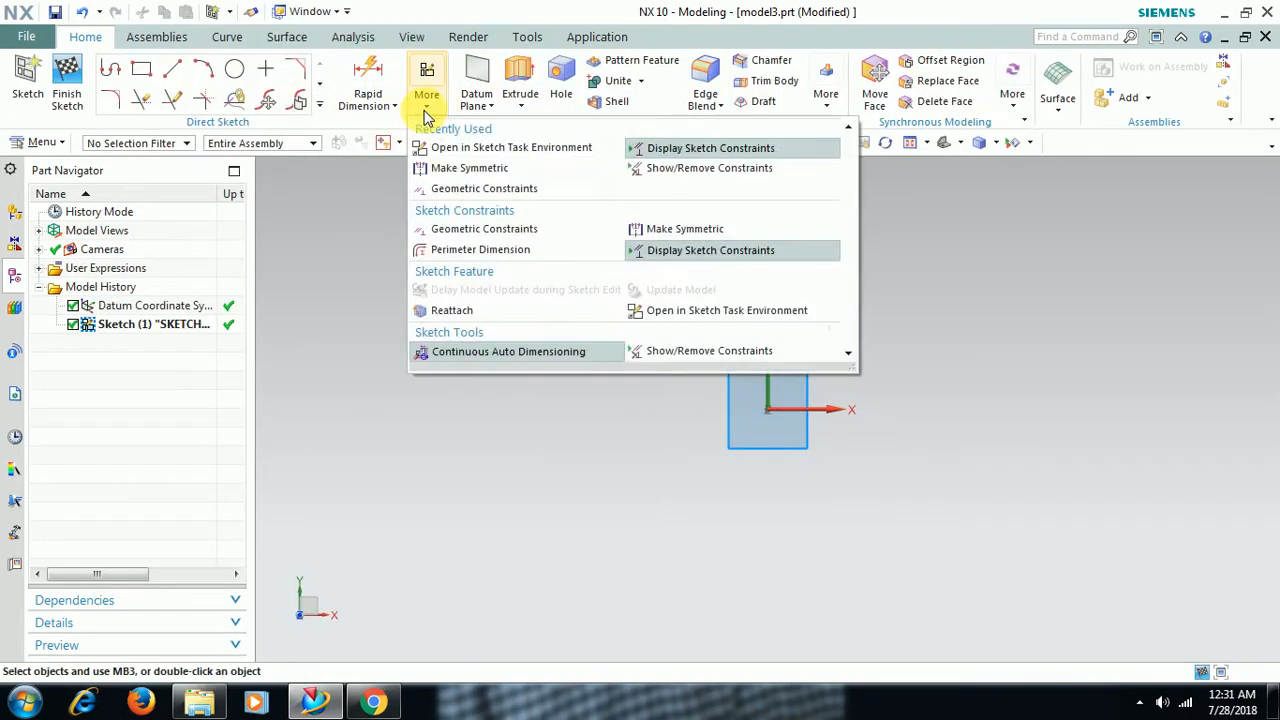
{"action": "left_click", "coordinate": [673, 313]}
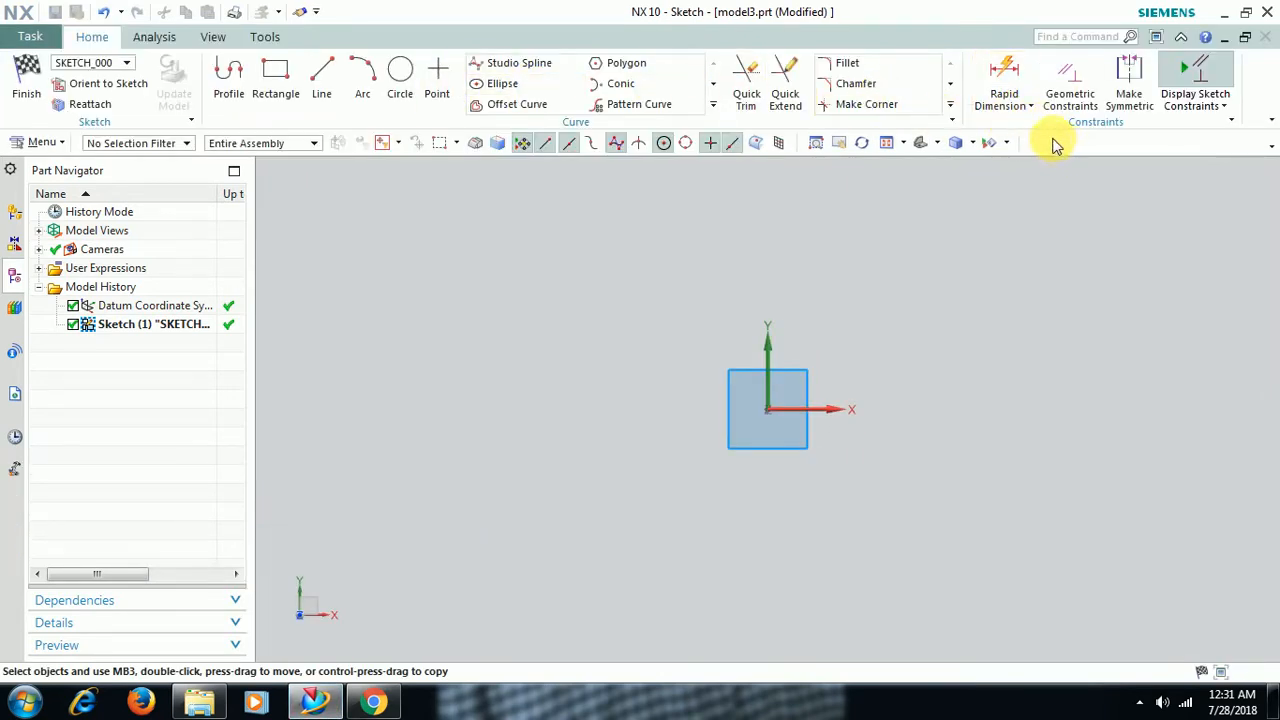
{"action": "left_click", "coordinate": [1225, 108]}
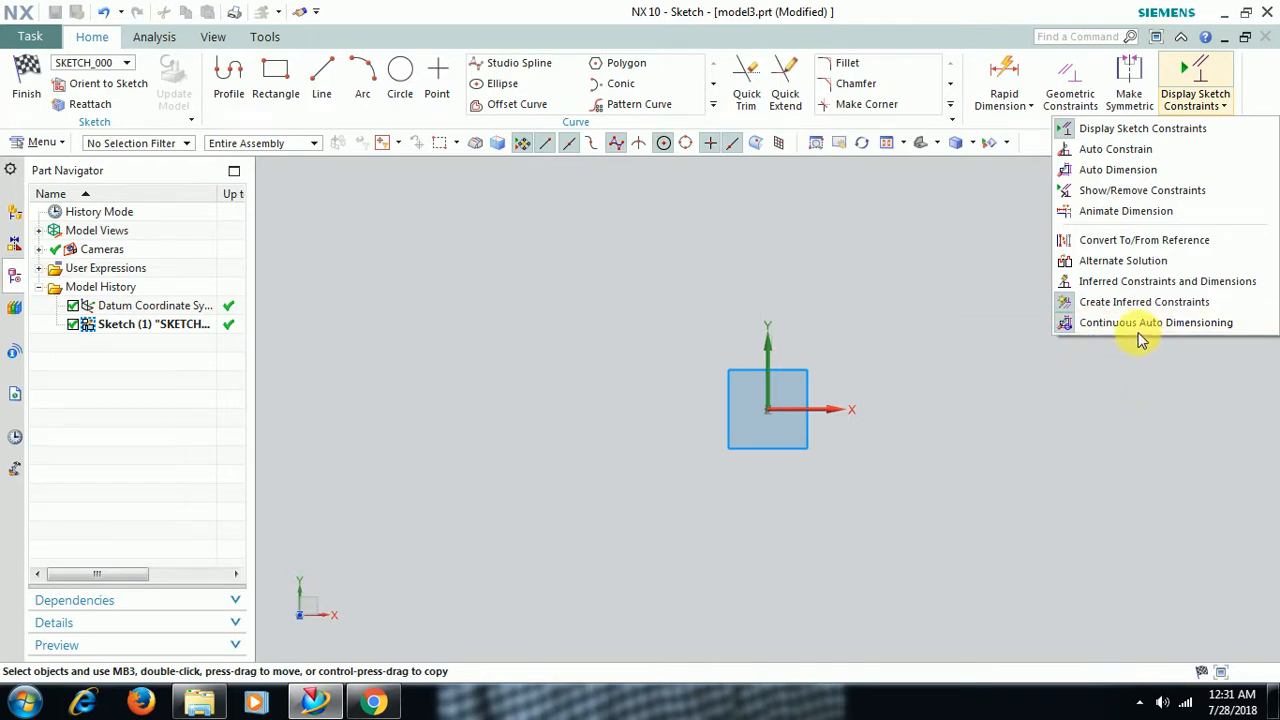
- Sketch a closed seven-corner-style profile beside the Y axis, about 76 mm tall, and stretch its base to about 71 mm
{"action": "left_click", "coordinate": [229, 80]}
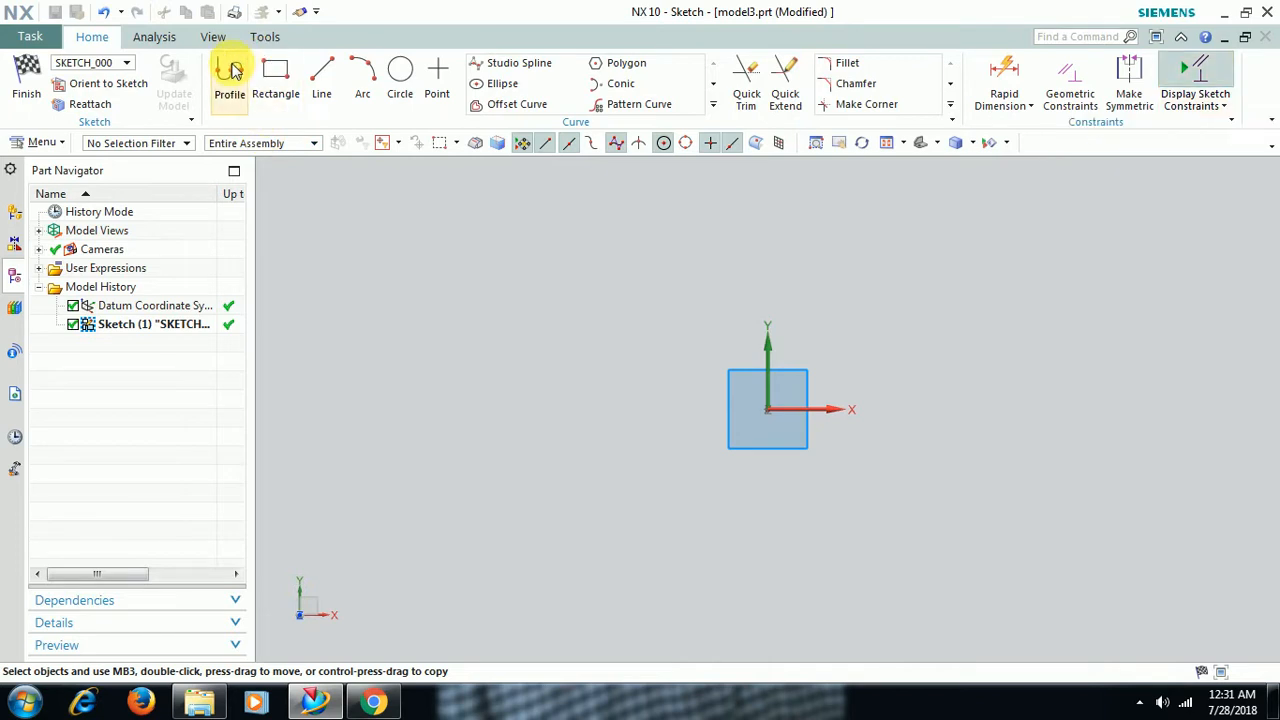
{"action": "left_click", "coordinate": [481, 257]}
{"action": "left_click", "coordinate": [480, 476]}
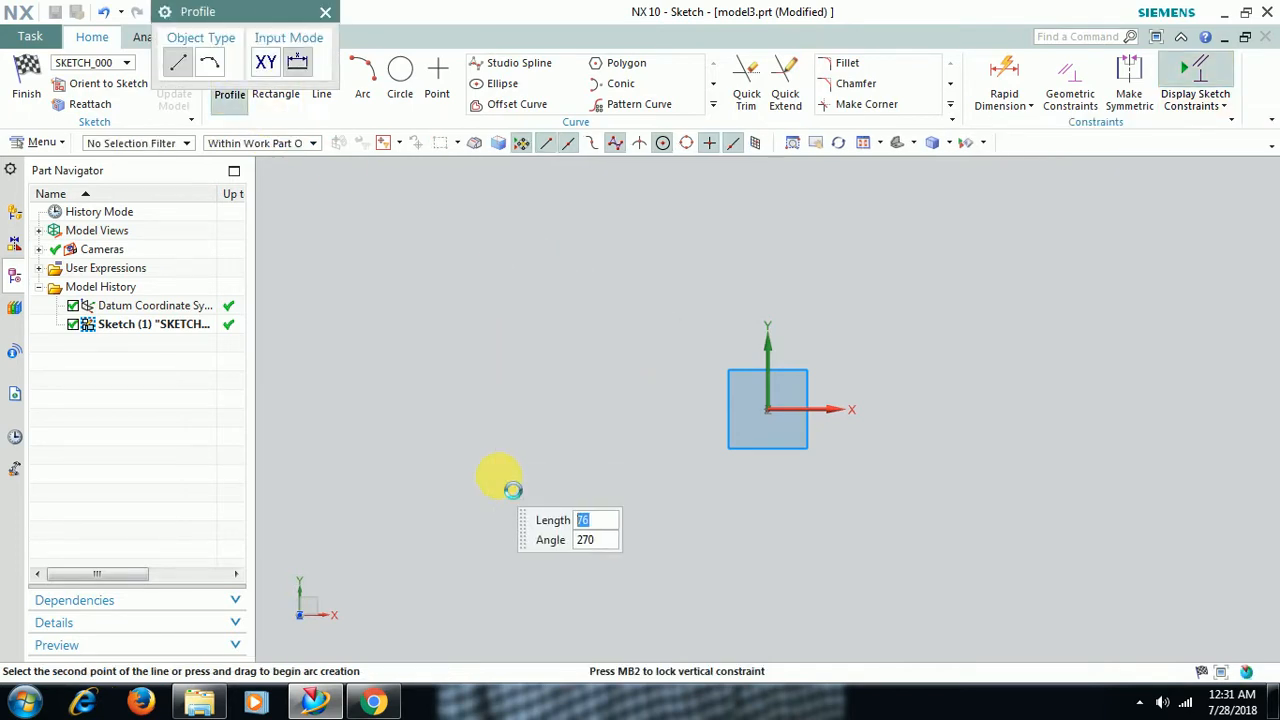
{"action": "left_click", "coordinate": [652, 482]}
{"action": "left_click", "coordinate": [648, 424]}
{"action": "left_click", "coordinate": [566, 424]}
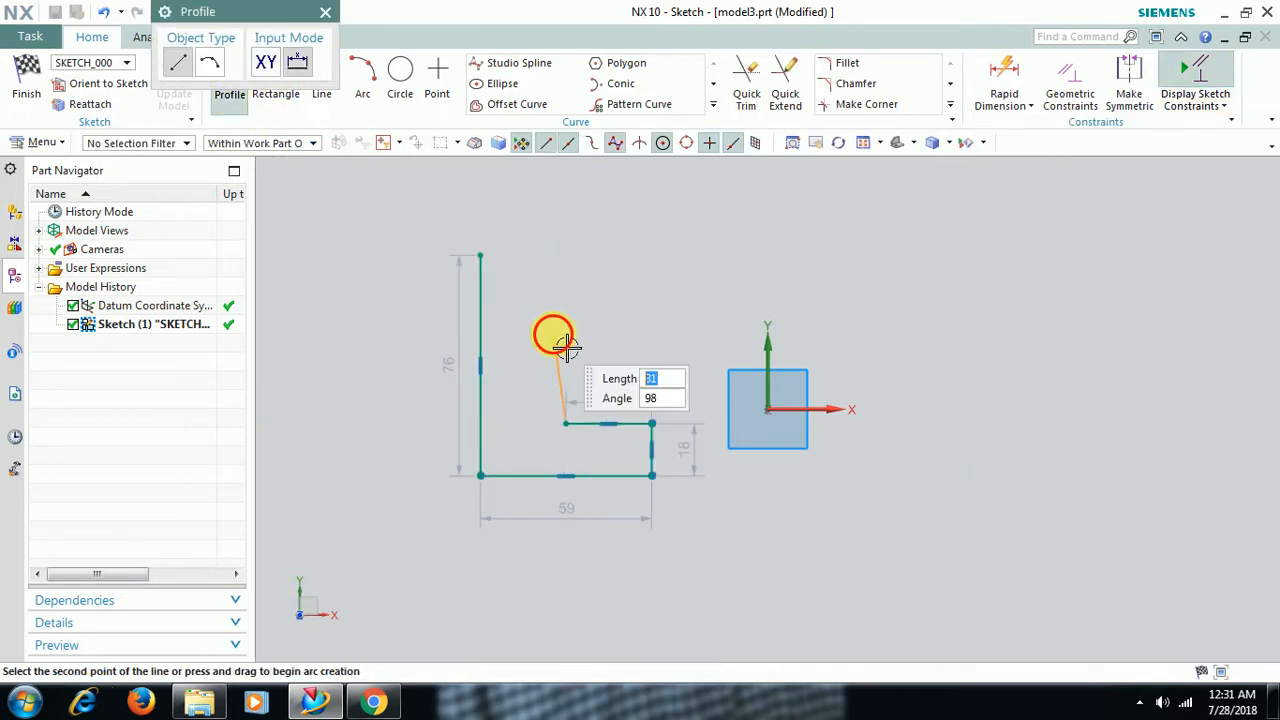
{"action": "left_click", "coordinate": [554, 334]}
{"action": "left_click", "coordinate": [596, 275]}
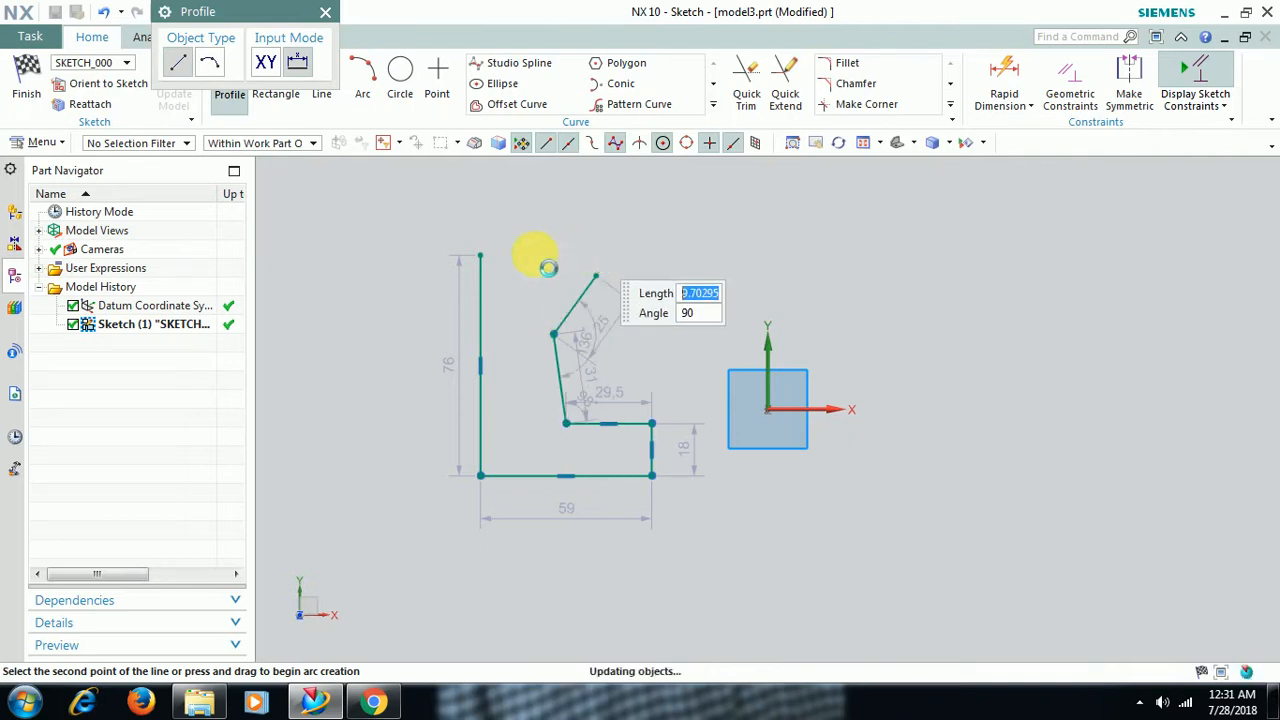
{"action": "left_click", "coordinate": [481, 257]}
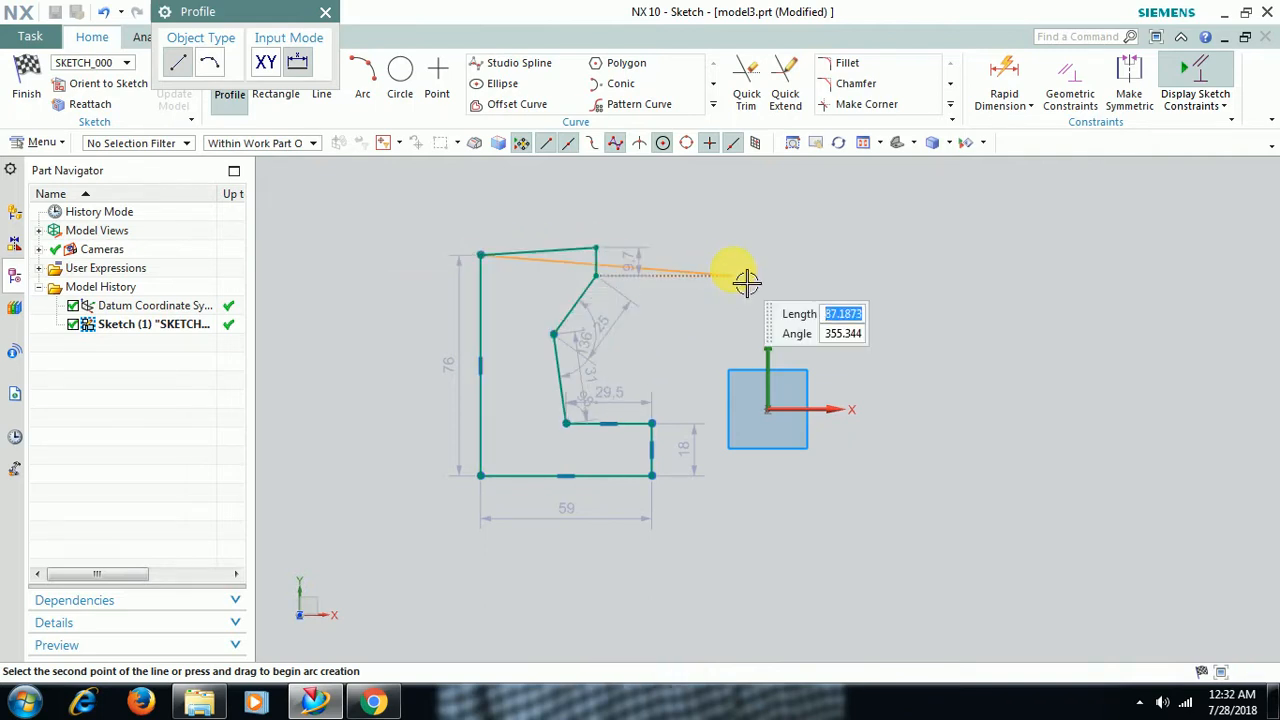
{"action": "key", "text": "Escape"}
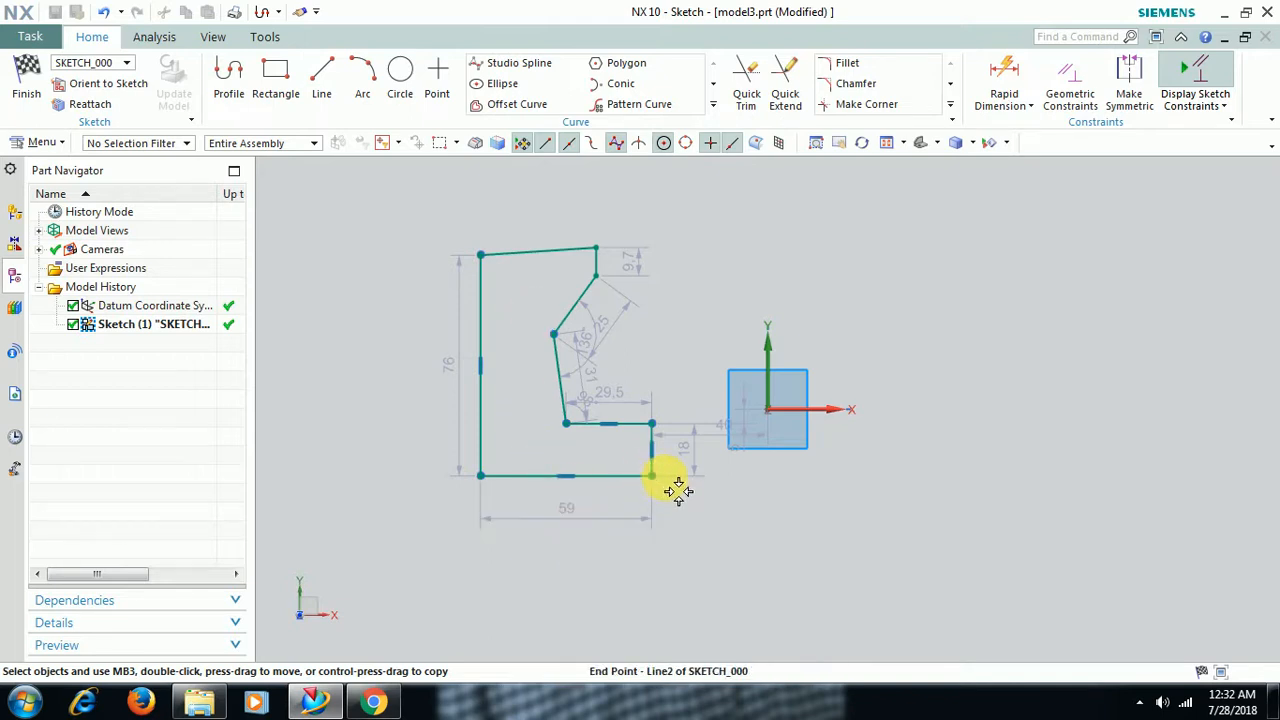
{"action": "left_click_drag", "start_coordinate": [652, 476], "coordinate": [687, 477]}
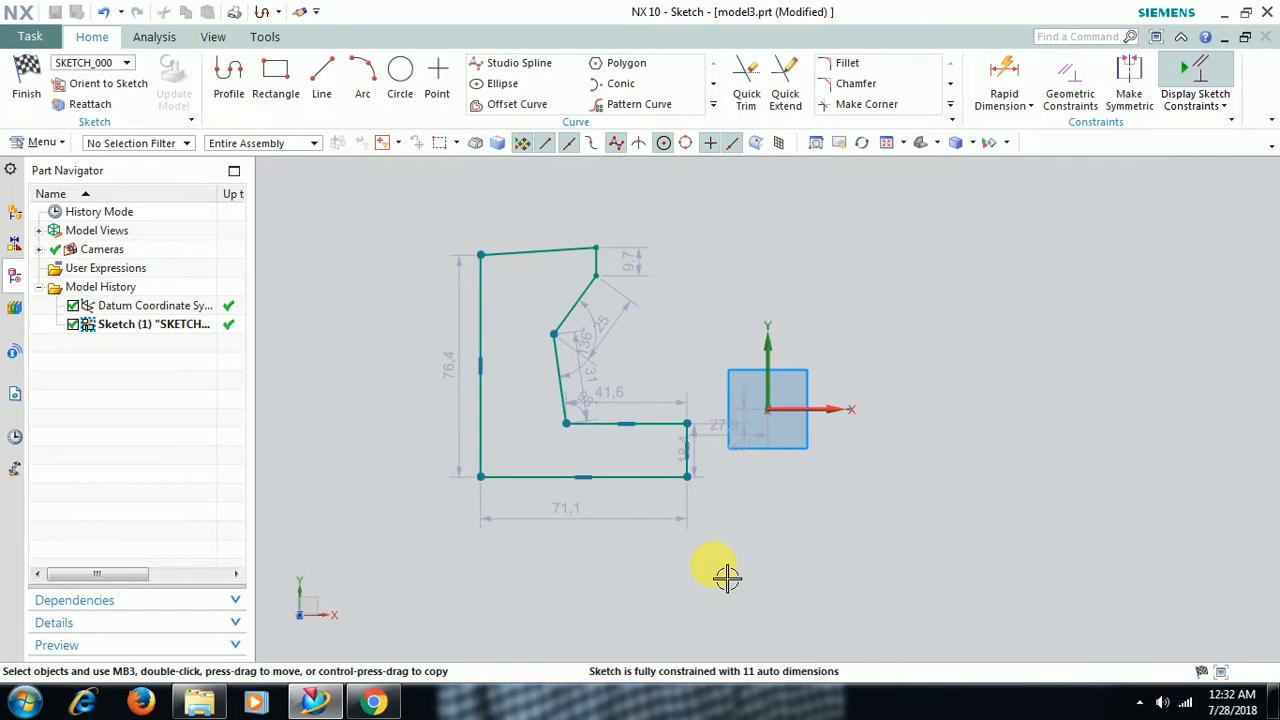
- Set the length of the profile's base line to 80 mm and move its lower-right corner slightly outward
{"action": "double_click", "coordinate": [582, 523]}
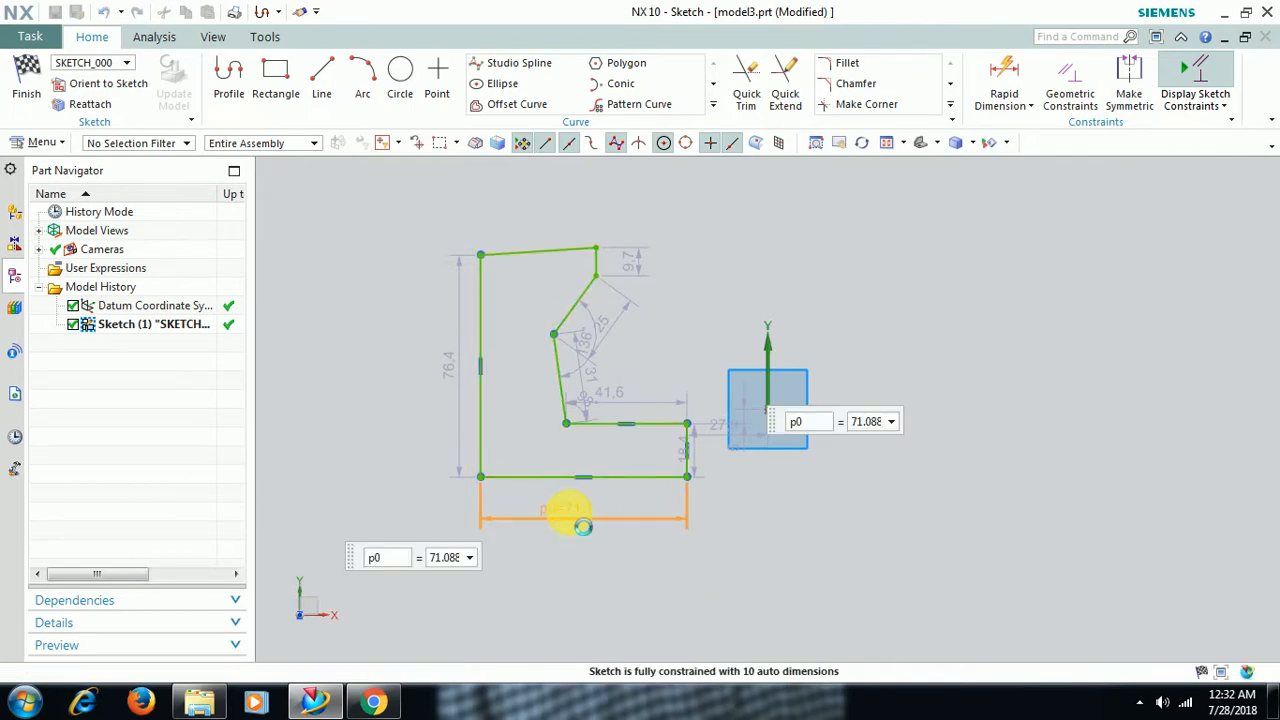
{"action": "type", "text": "80"}
{"action": "left_click", "coordinate": [574, 624]}
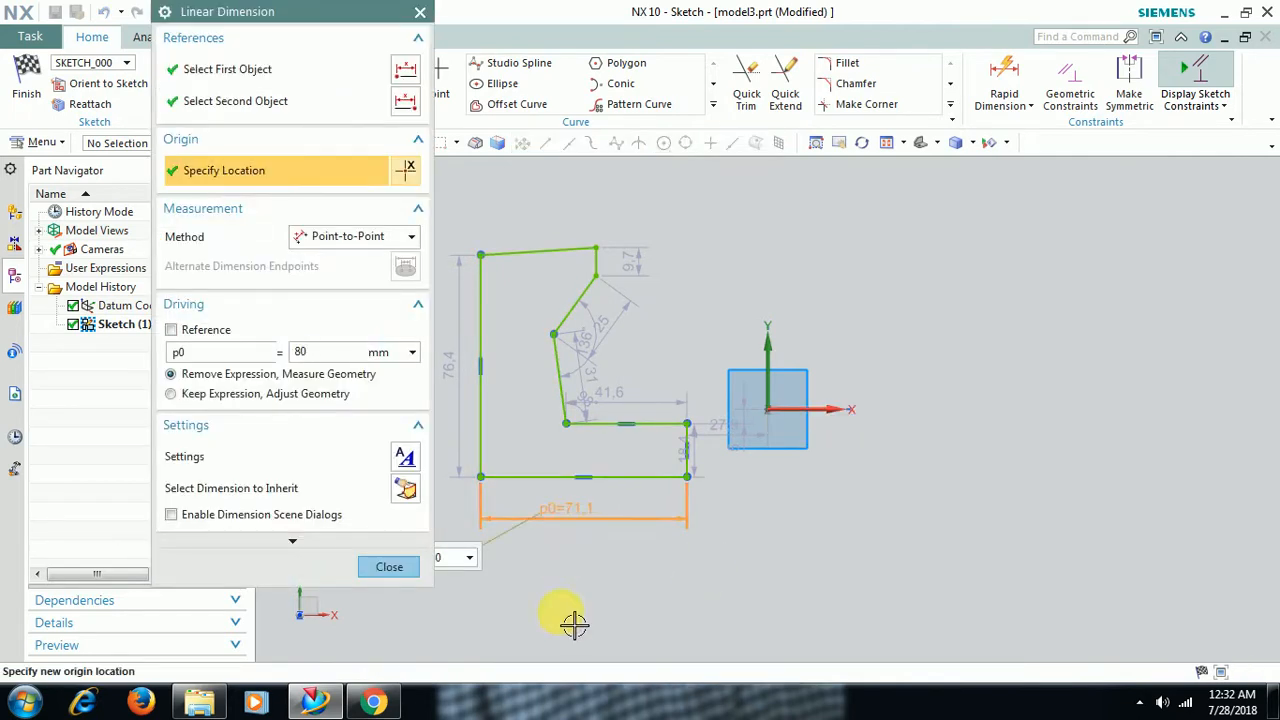
{"action": "left_click", "coordinate": [402, 568]}
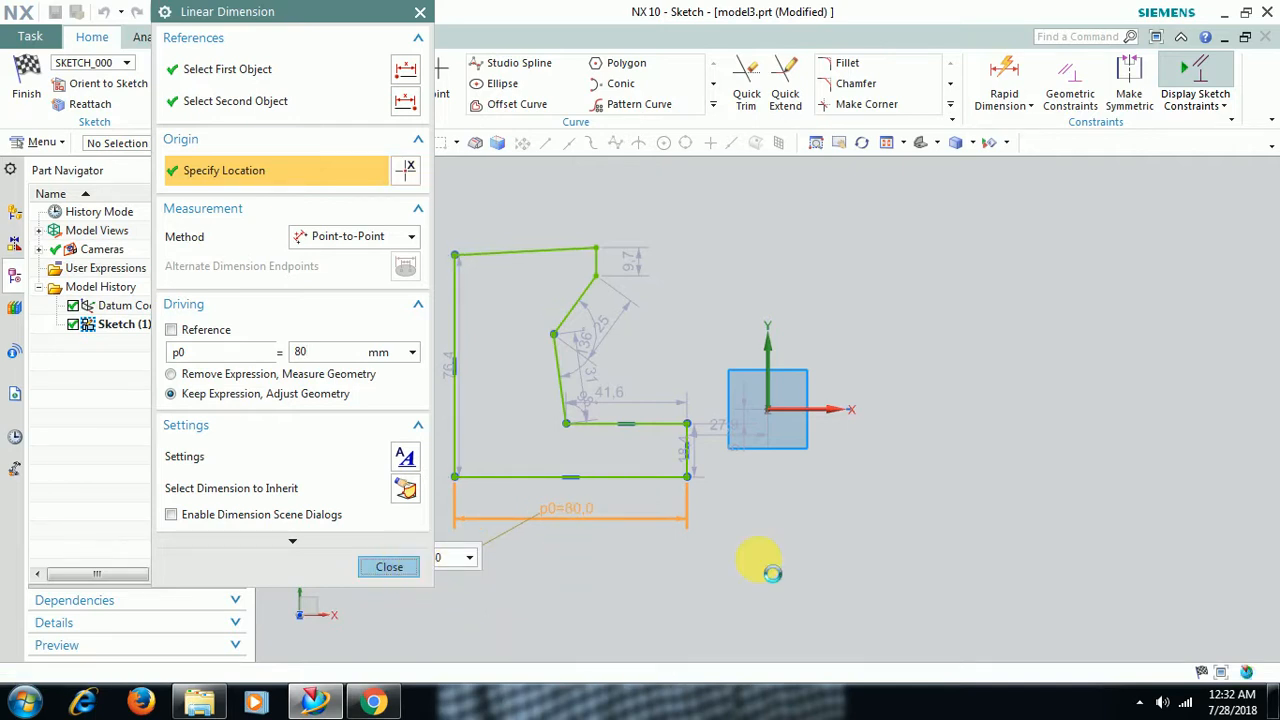
{"action": "left_click", "coordinate": [759, 557]}
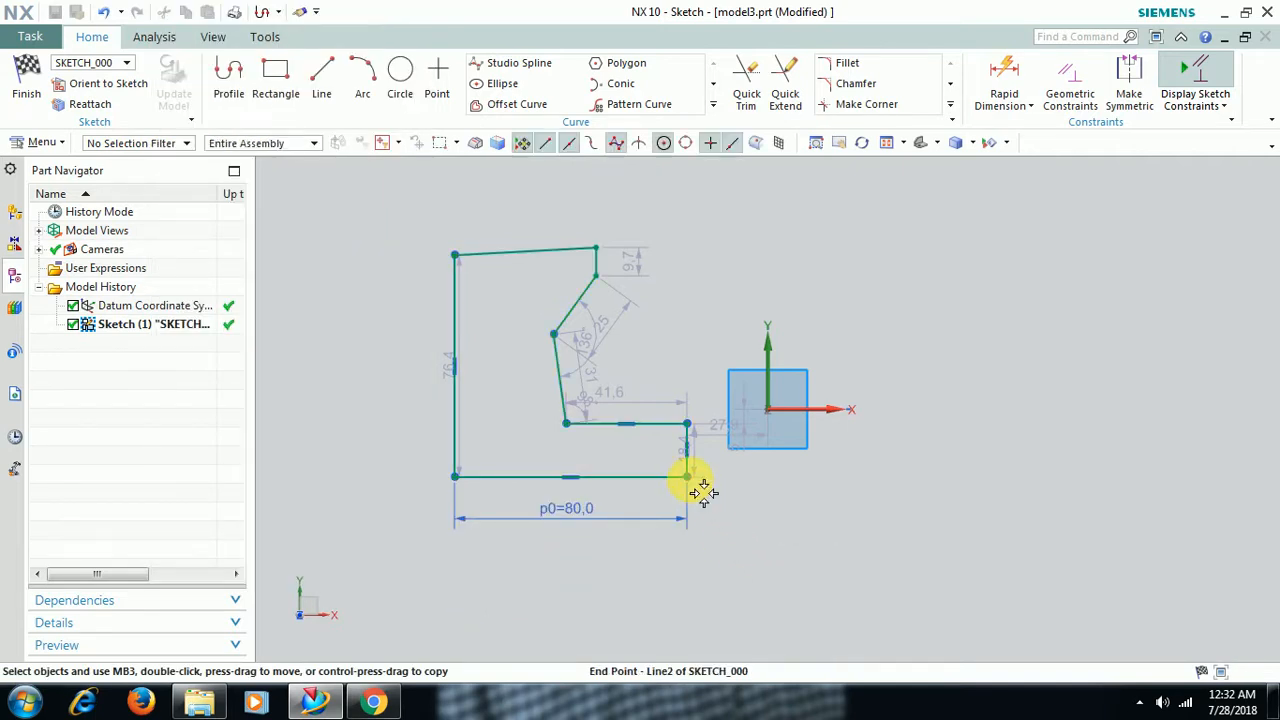
{"action": "left_click_drag", "start_coordinate": [687, 477], "coordinate": [702, 479]}
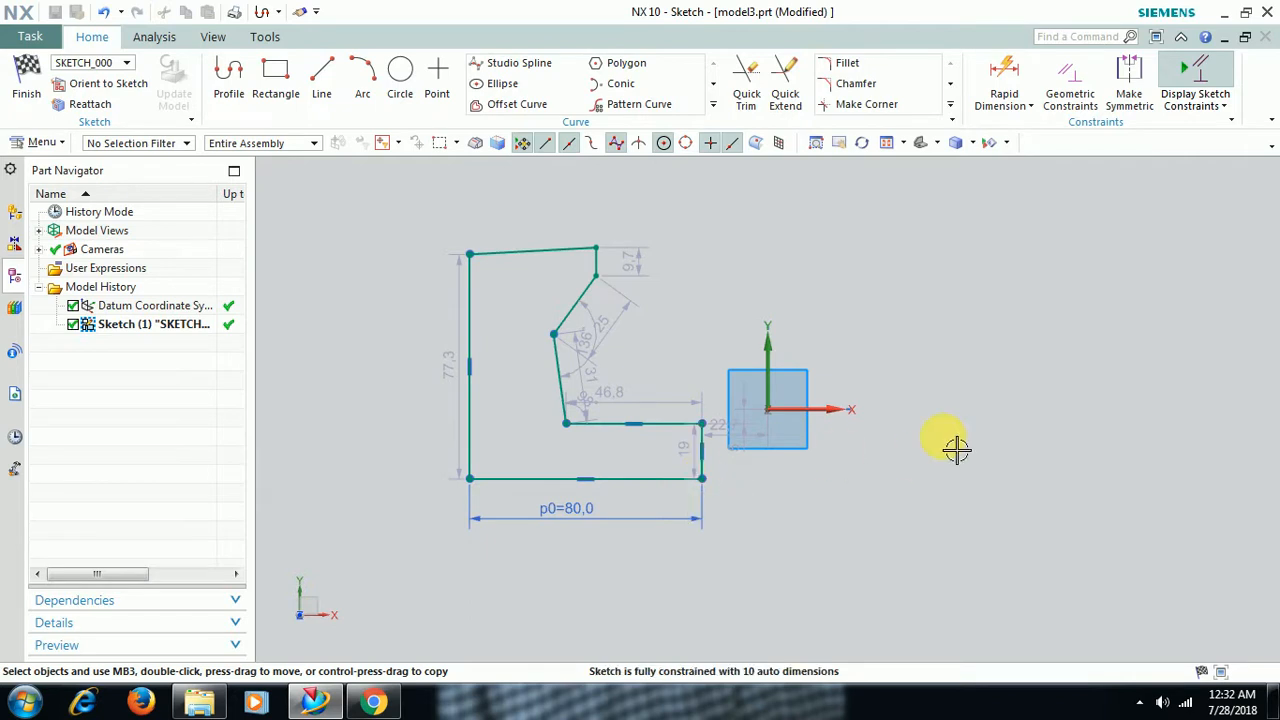
- Delete the whole profile with its dimensions and turn off Continuous Auto Dimensioning
{"action": "left_click_drag", "start_coordinate": [428, 231], "coordinate": [753, 536]}
{"action": "key", "text": "Delete"}
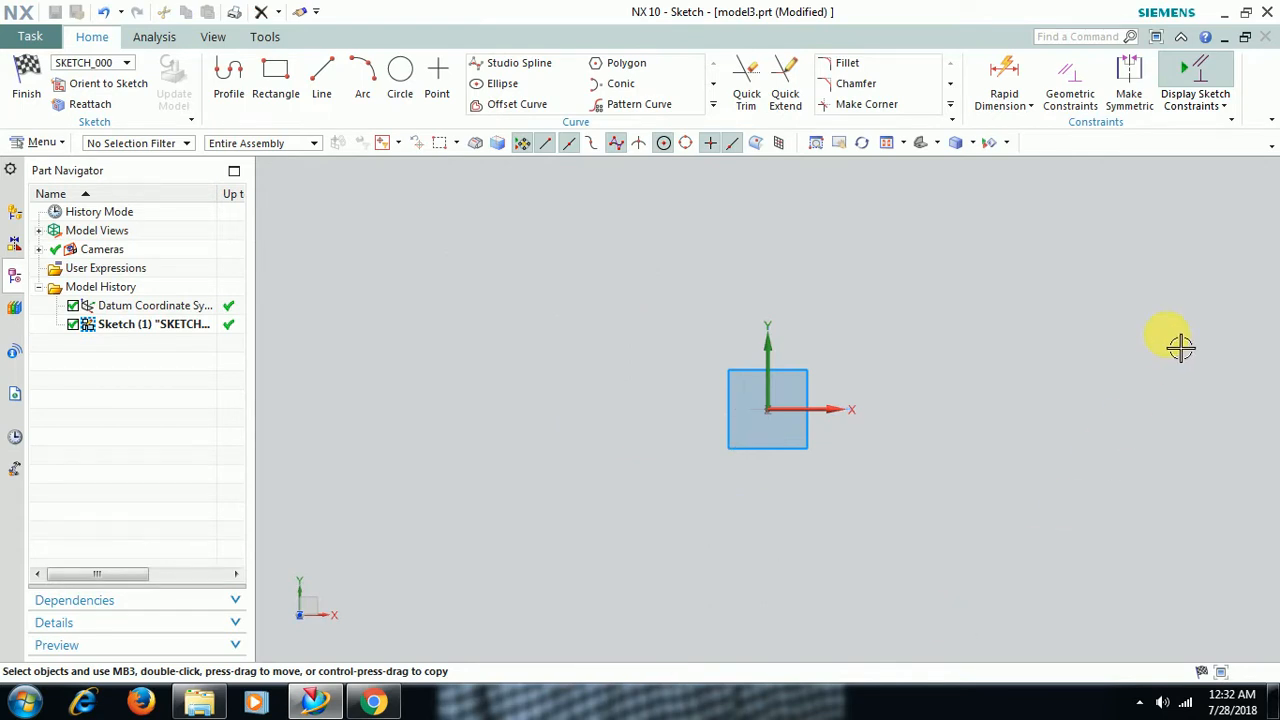
{"action": "left_click", "coordinate": [1210, 105]}
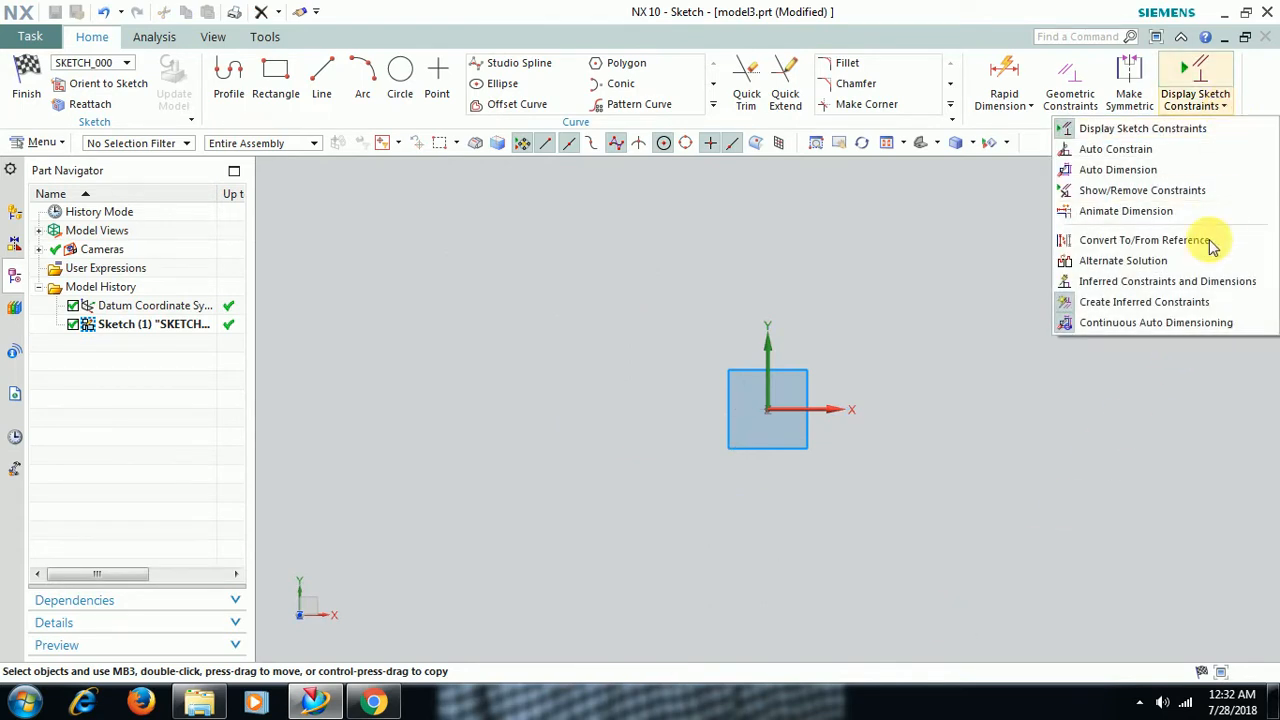
{"action": "left_click", "coordinate": [1157, 323]}
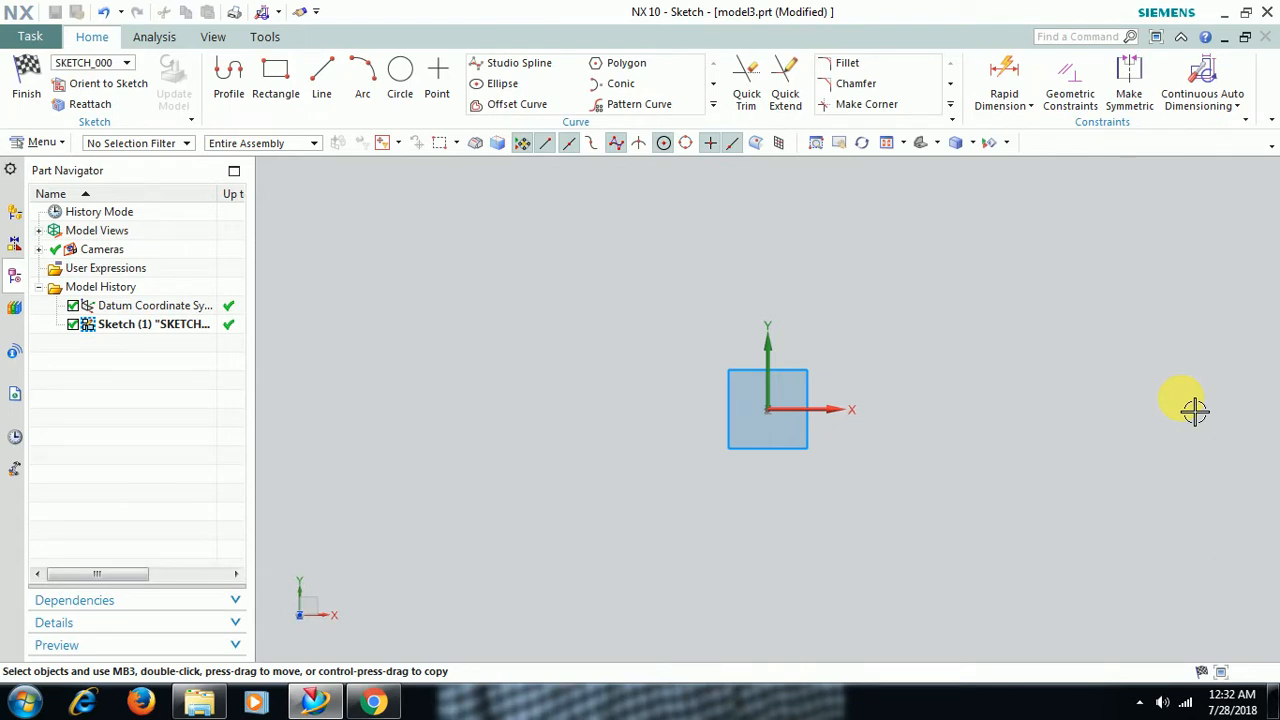
- Sketch a closed L-shaped profile with a slanted upper corner beside the Y axis, with a base about 63 mm long
{"action": "left_click", "coordinate": [229, 82]}
{"action": "left_click", "coordinate": [492, 318]}
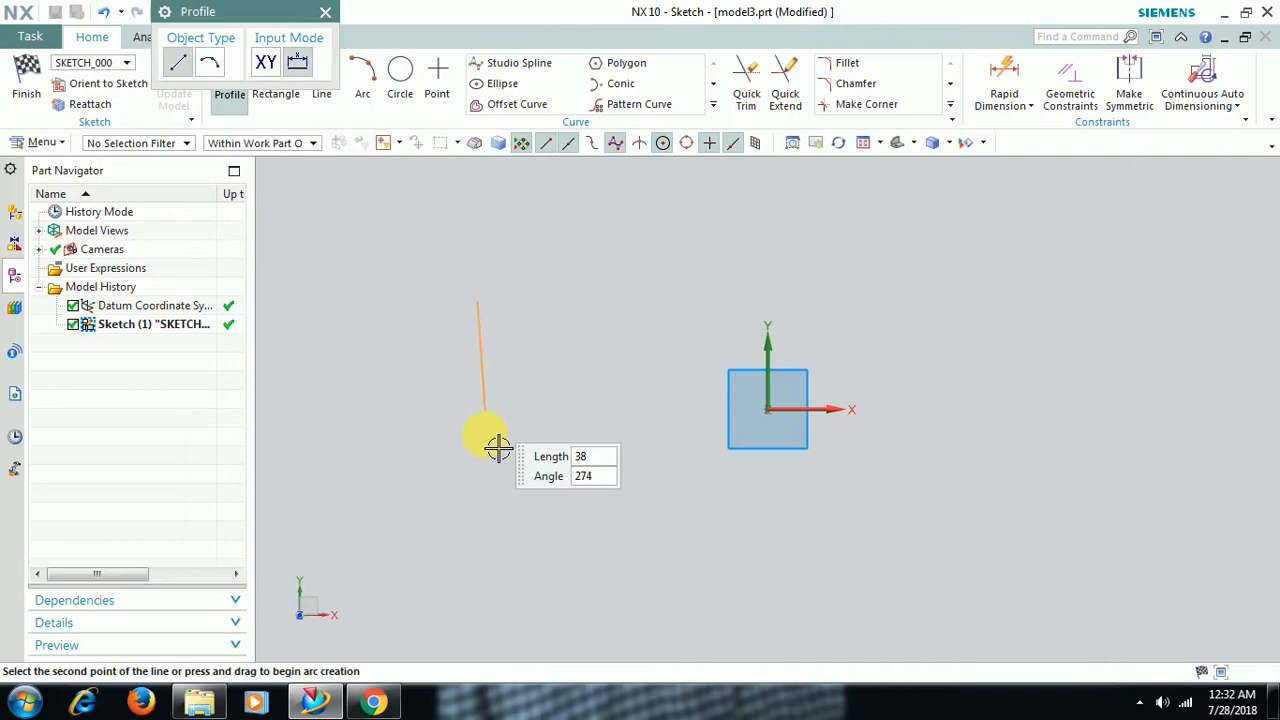
{"action": "left_click", "coordinate": [493, 505]}
{"action": "left_click", "coordinate": [660, 495]}
{"action": "left_click", "coordinate": [661, 427]}
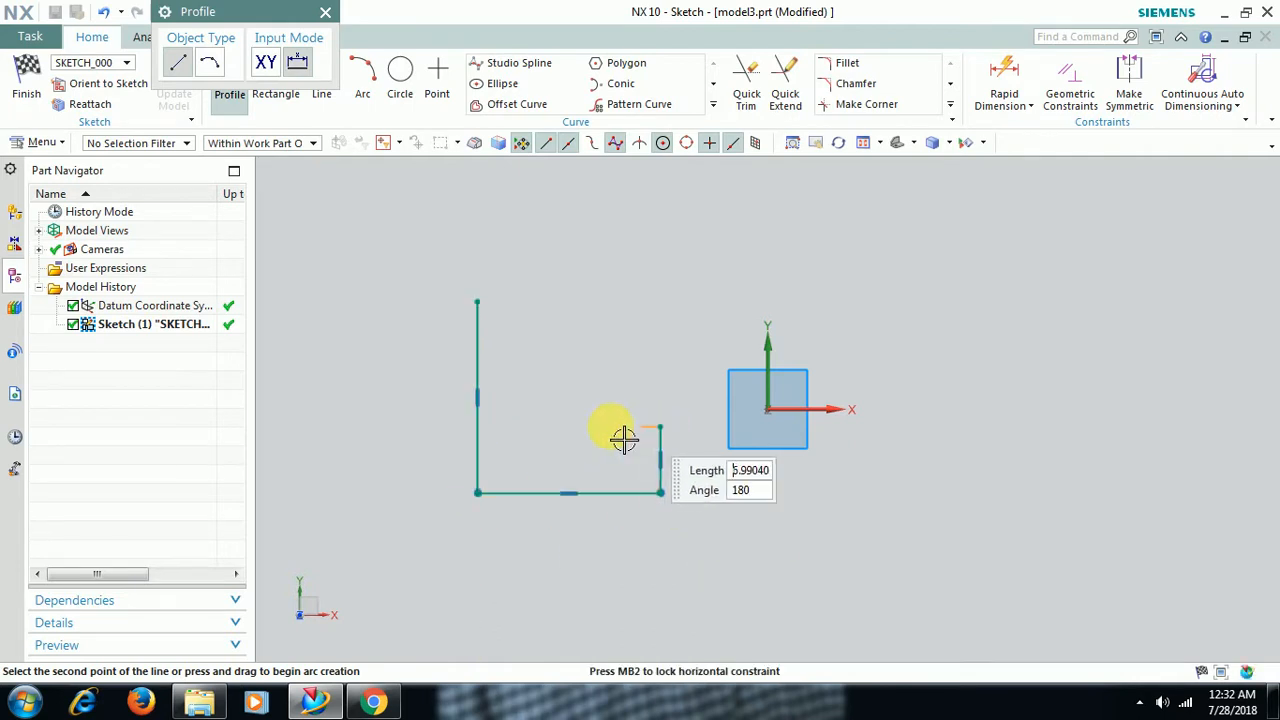
{"action": "left_click", "coordinate": [594, 429]}
{"action": "key", "text": "Return"}
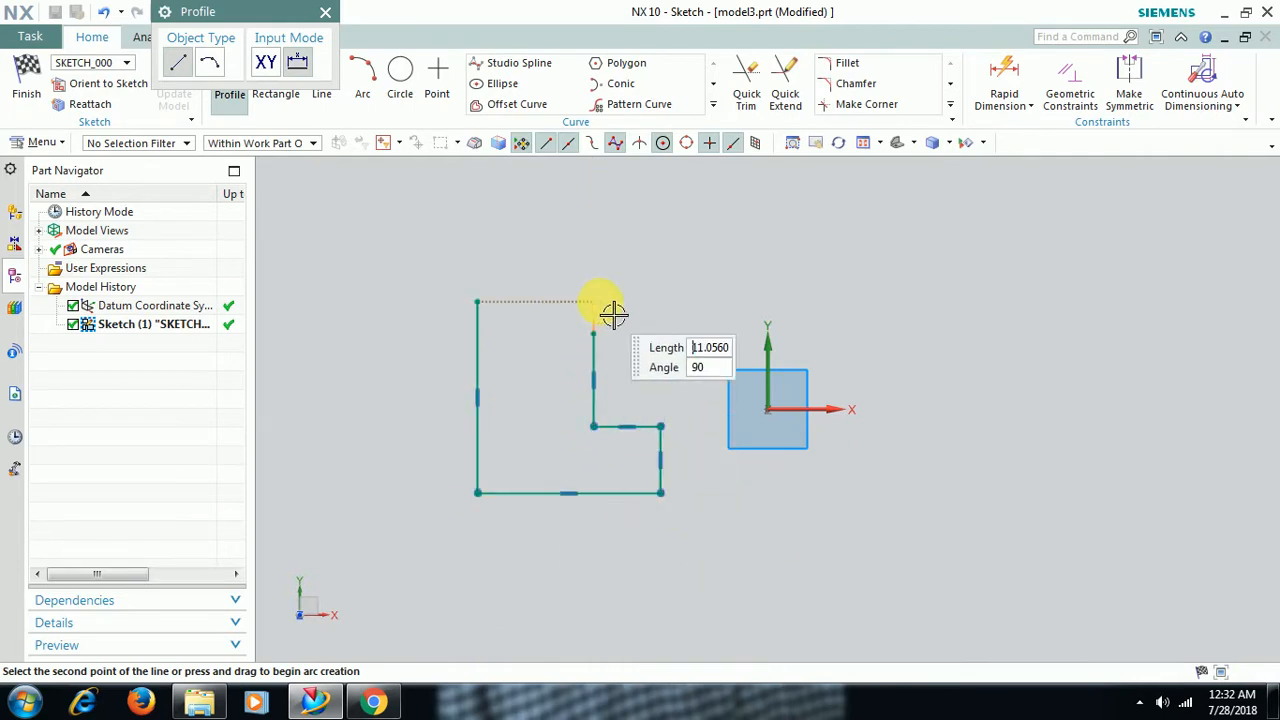
{"action": "left_click", "coordinate": [538, 302]}
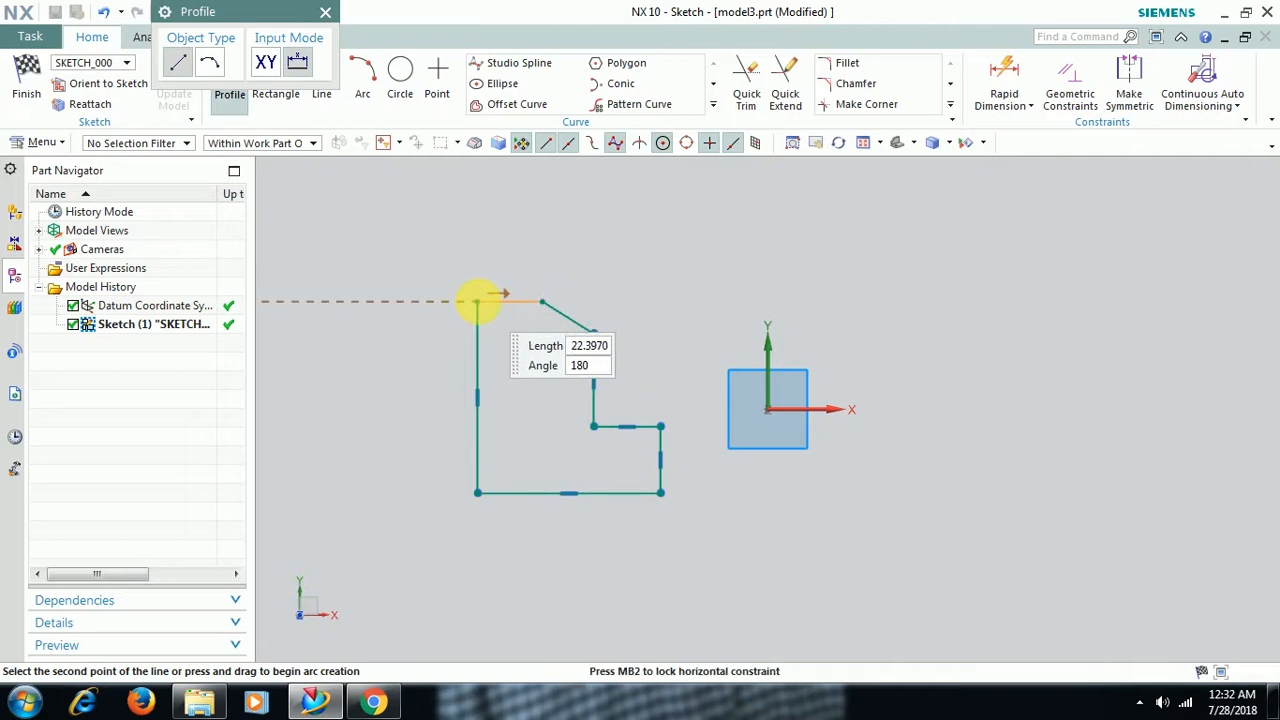
{"action": "left_click", "coordinate": [479, 300]}
{"action": "key", "text": "Escape"}
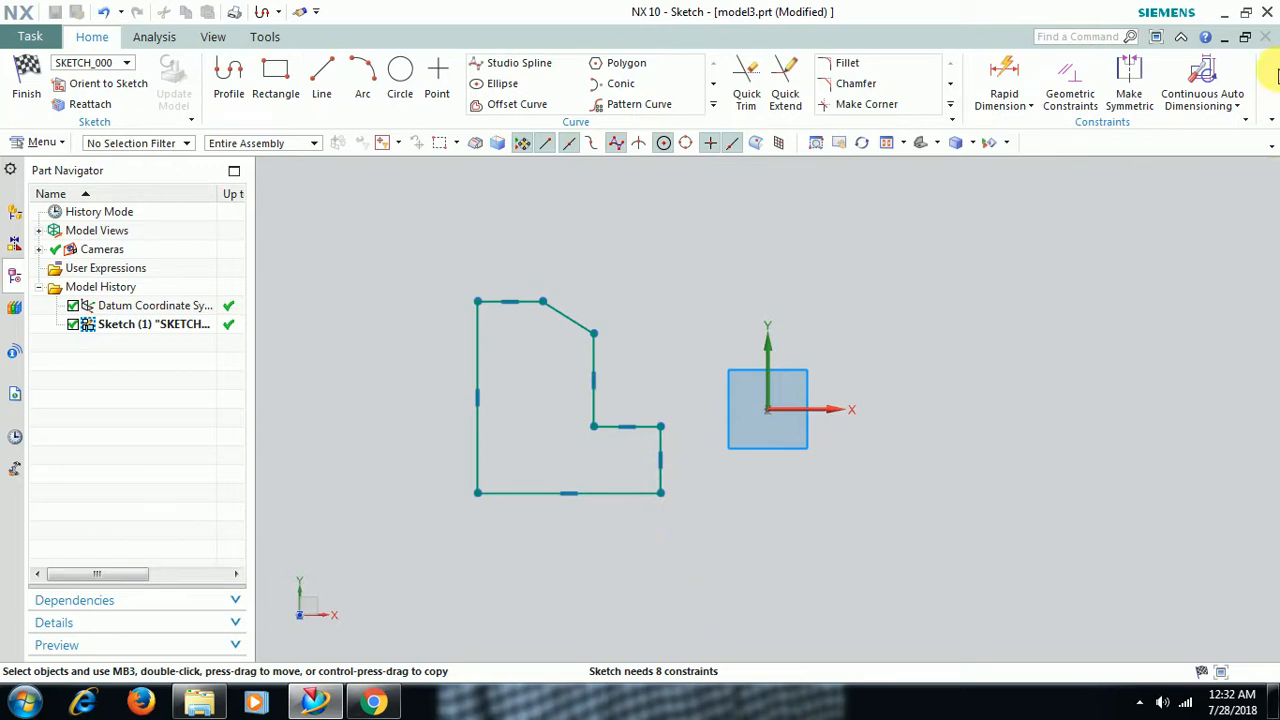
- Apply Auto Dimension to all seven curves of the L-shaped profile
{"action": "left_click", "coordinate": [1238, 108]}
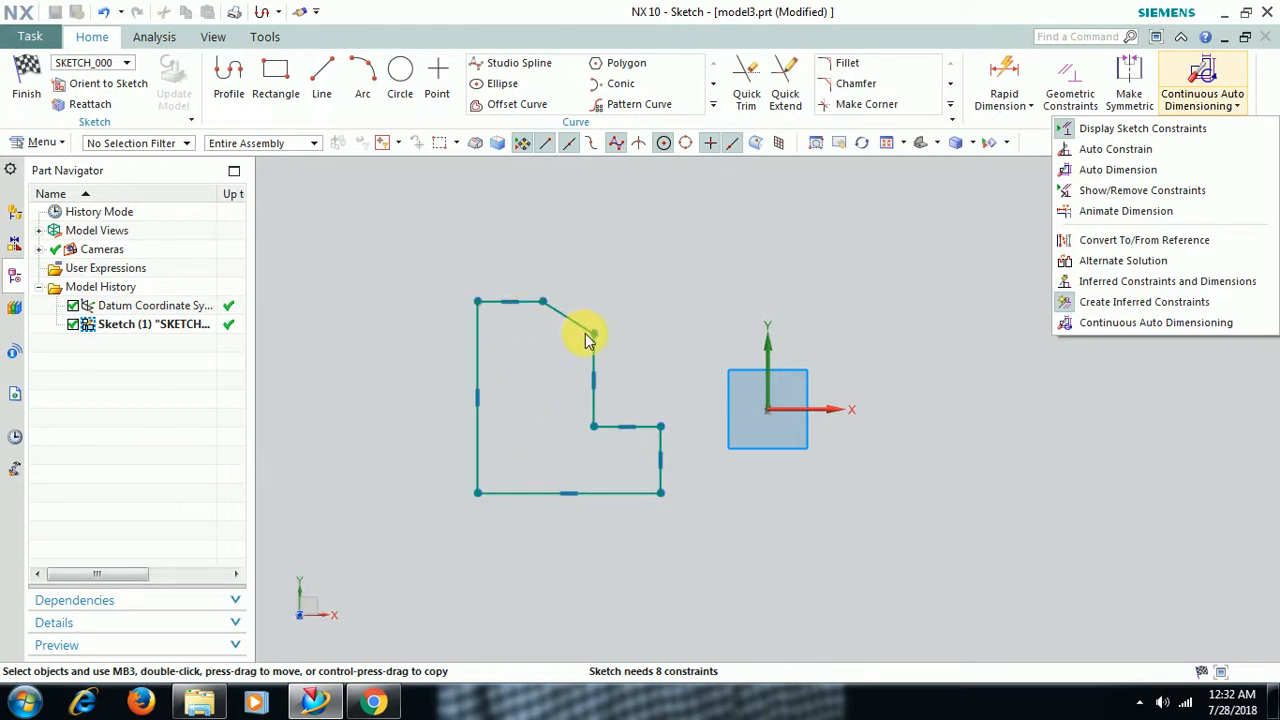
{"action": "left_click", "coordinate": [1122, 172]}
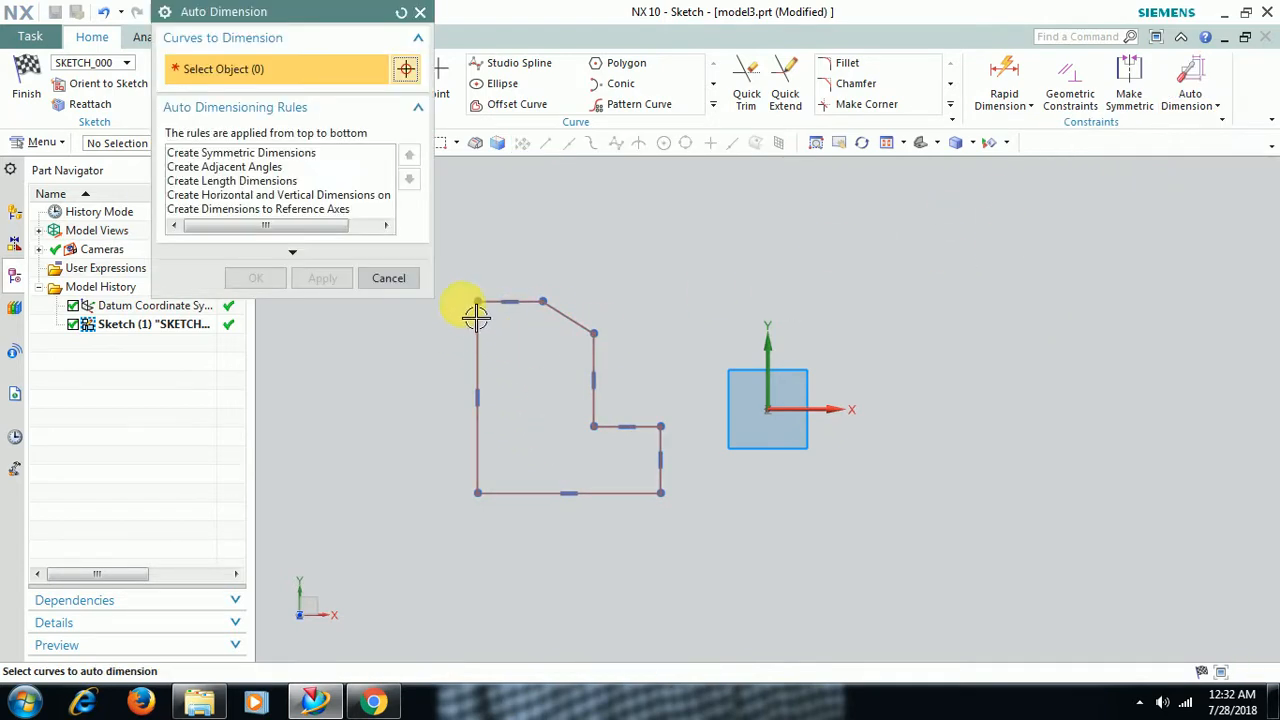
{"action": "left_click_drag", "start_coordinate": [467, 278], "coordinate": [728, 565]}
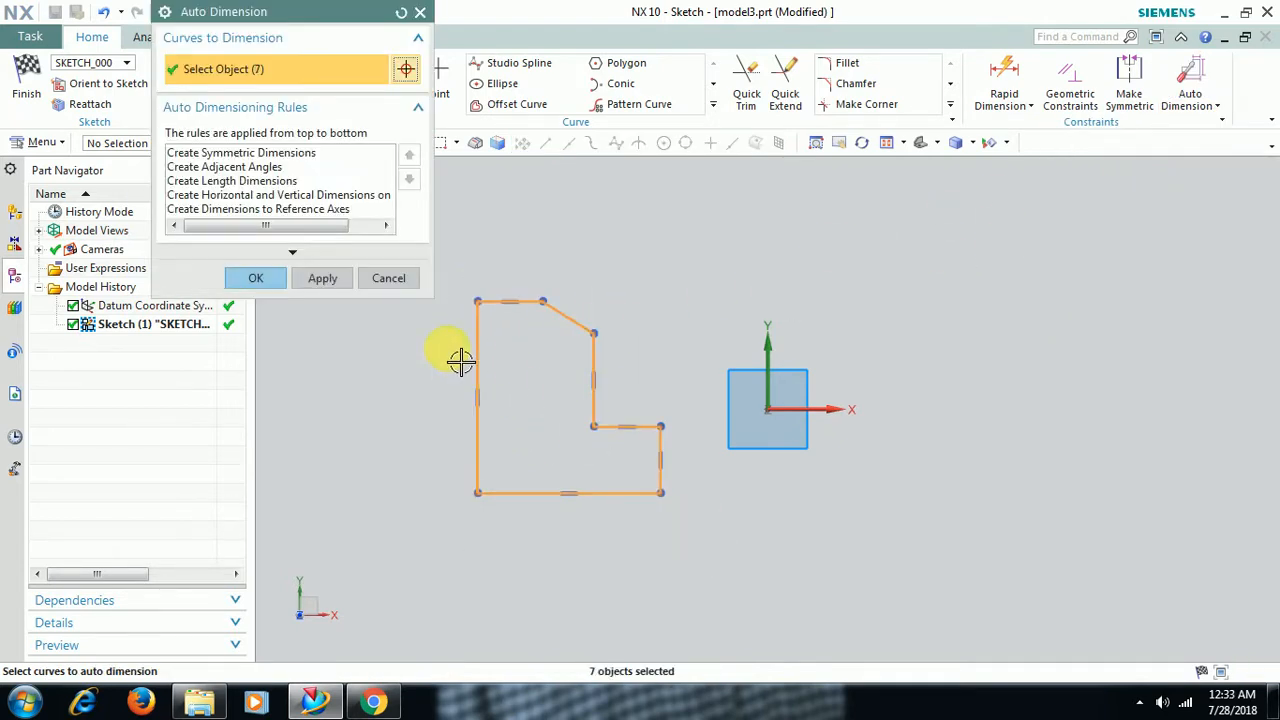
{"action": "left_click", "coordinate": [284, 285]}
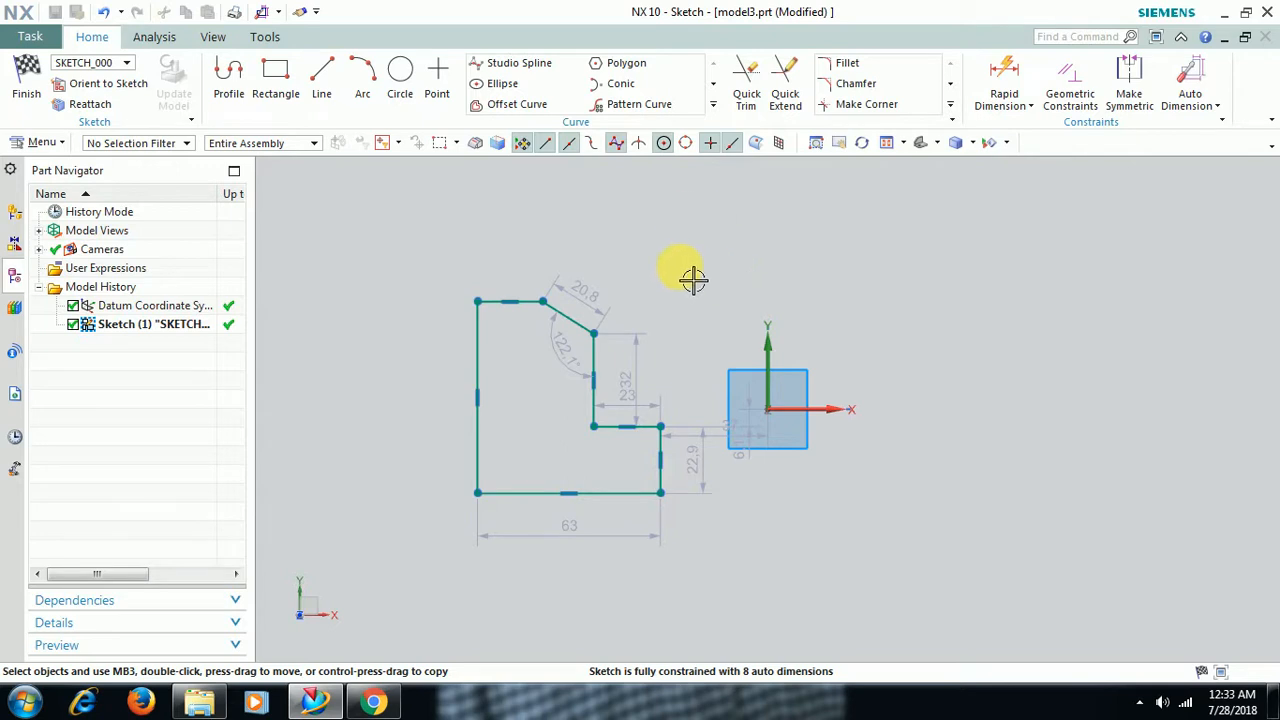
- Delete the dimensioned L-shaped profile and turn Continuous Auto Dimensioning back on
{"action": "mouse_move", "coordinate": [463, 257]}
{"action": "left_mouse_down"}
{"action": "mouse_move", "coordinate": [523, 340]}
{"action": "mouse_move", "coordinate": [718, 522]}
{"action": "left_mouse_up"}
{"action": "key", "text": "Delete"}
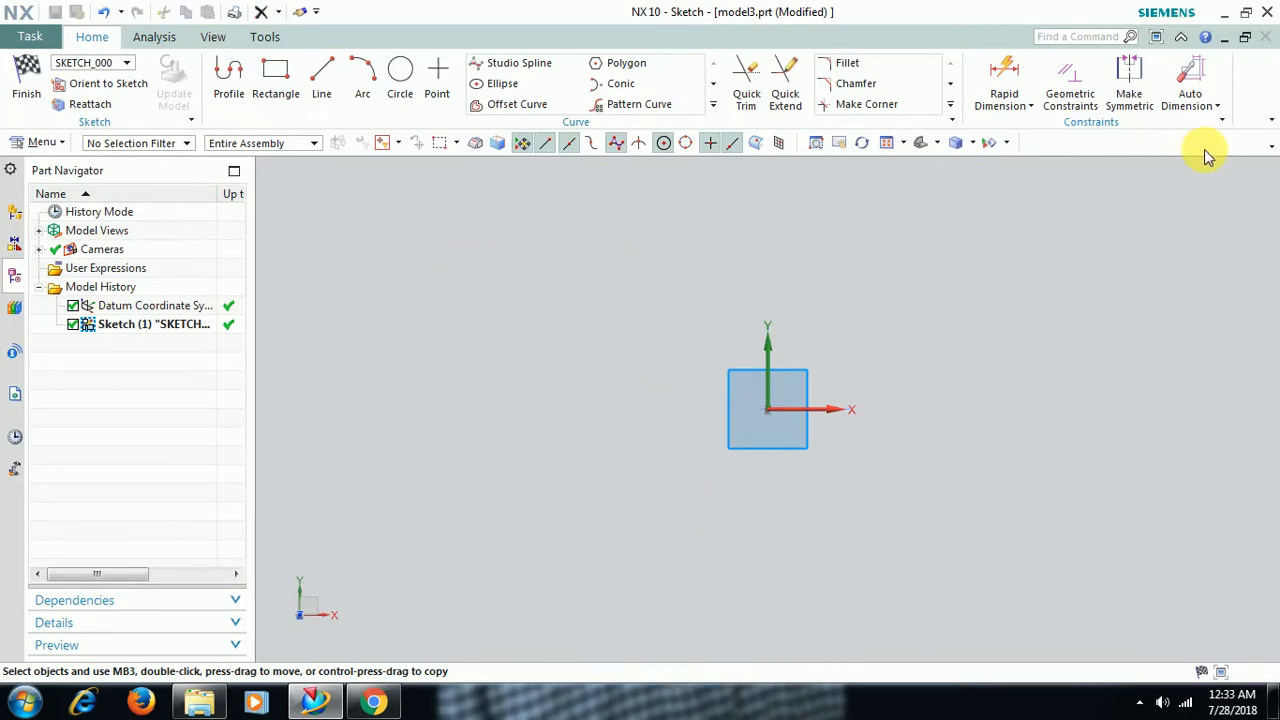
{"action": "left_click", "coordinate": [1215, 108]}
{"action": "left_click", "coordinate": [1150, 322]}
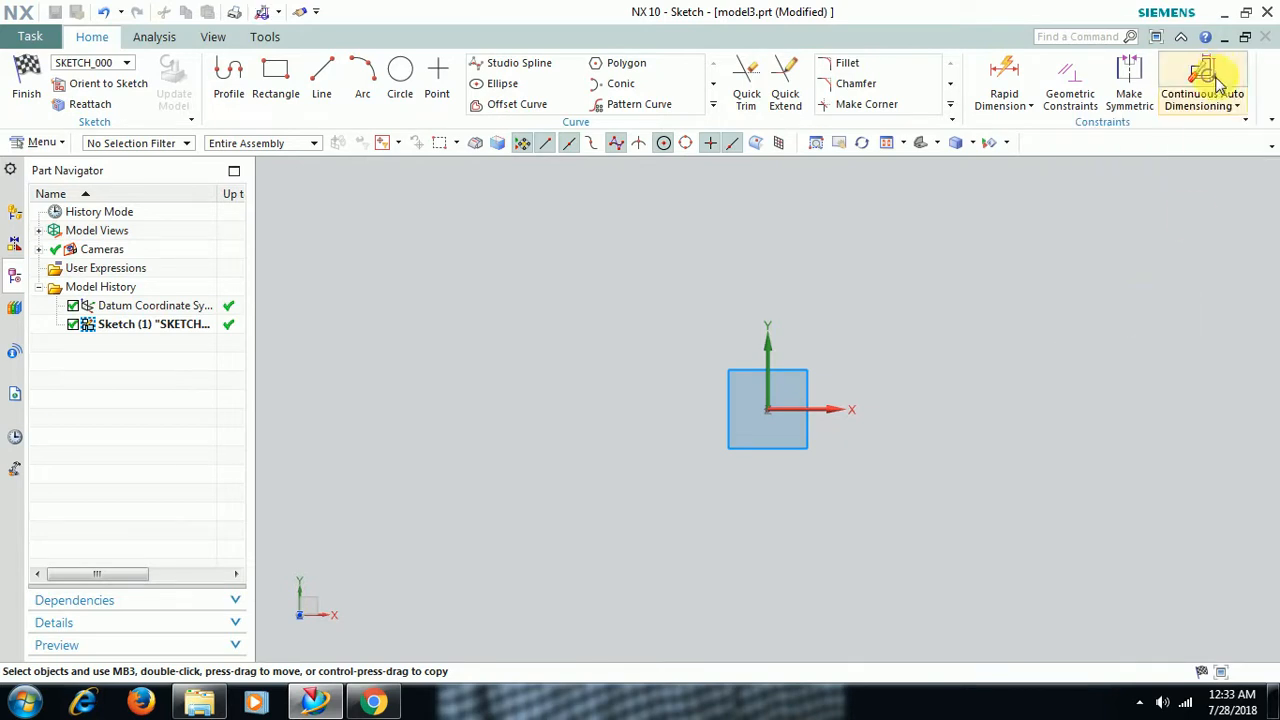
{"action": "left_click", "coordinate": [1240, 108]}
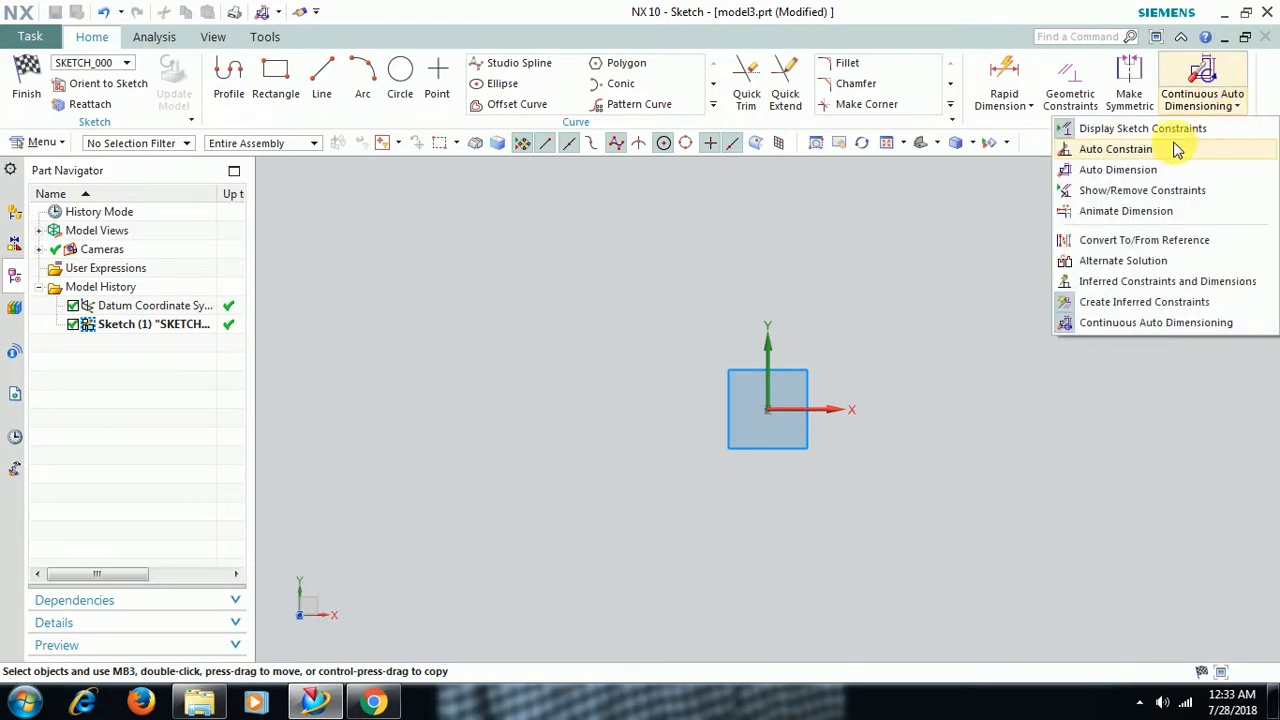
{"action": "left_click", "coordinate": [1113, 130]}
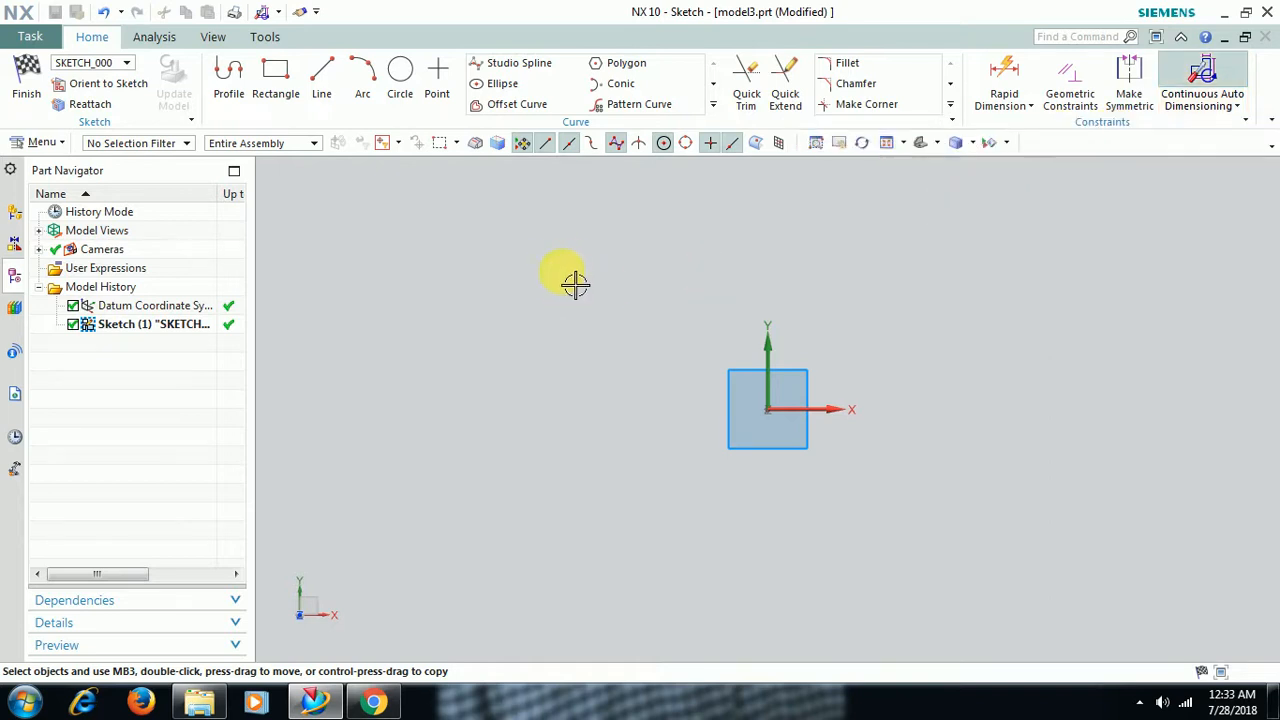
- Sketch a closed L-shaped profile on the negative X side of the origin, about 60 mm wide and 58 mm high
{"action": "left_click", "coordinate": [229, 75]}
{"action": "left_click", "coordinate": [429, 312]}
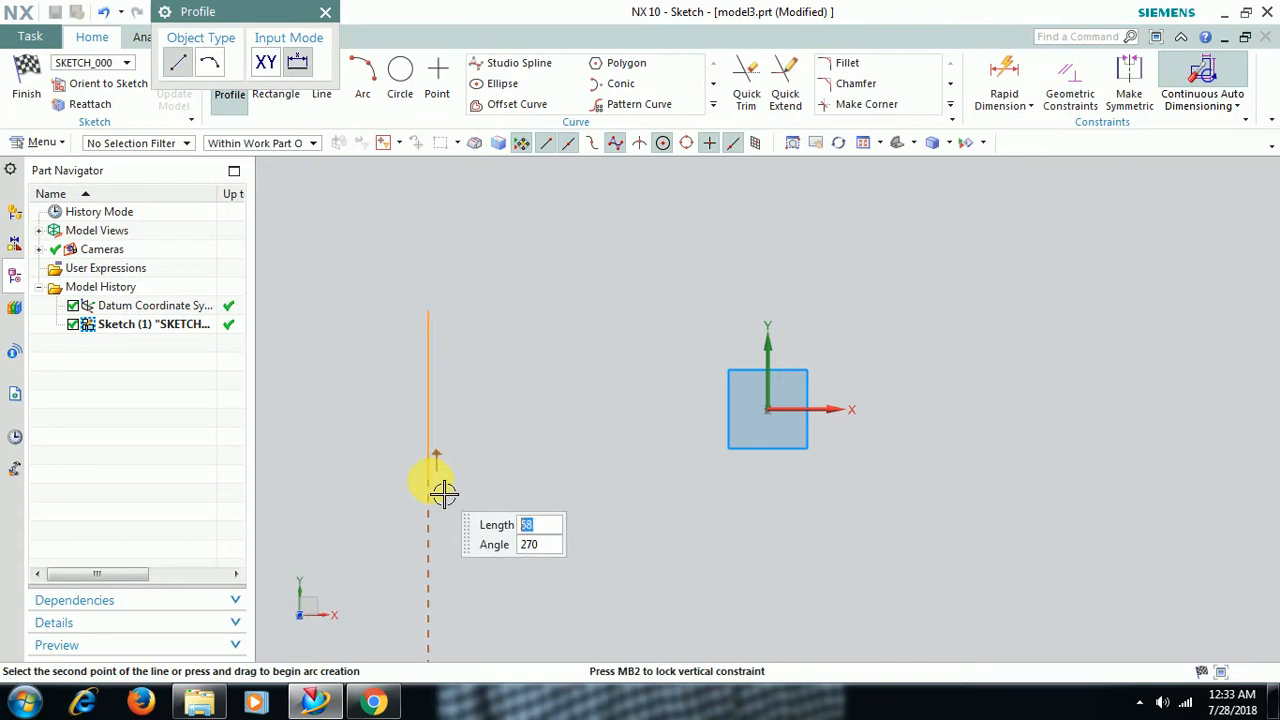
{"action": "left_click", "coordinate": [429, 478]}
{"action": "left_click", "coordinate": [601, 478]}
{"action": "left_click", "coordinate": [601, 422]}
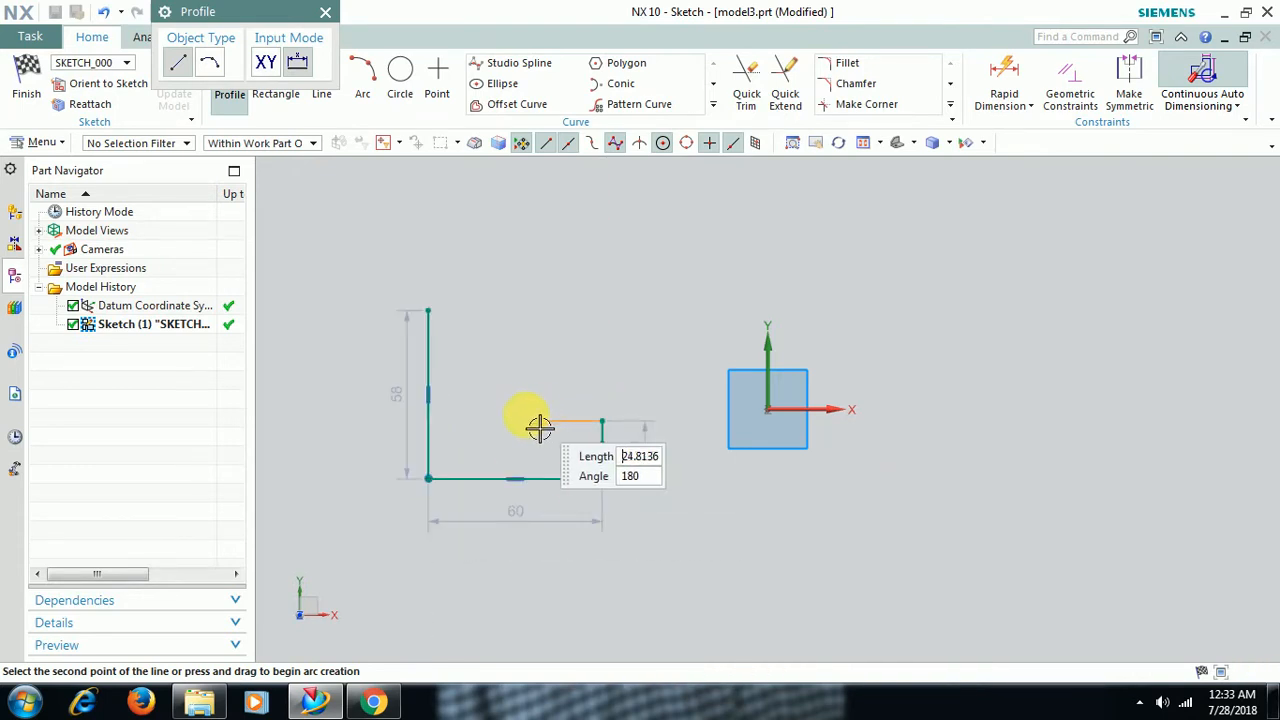
{"action": "left_click", "coordinate": [527, 420]}
{"action": "left_click", "coordinate": [527, 312]}
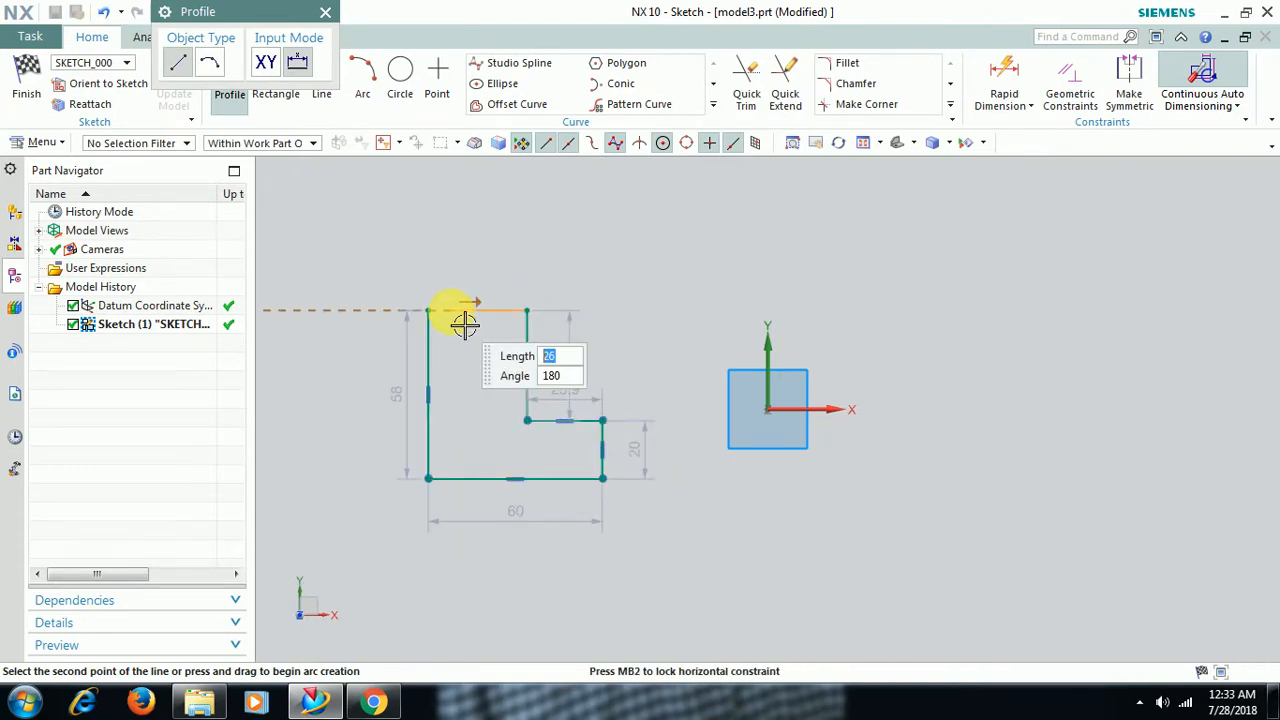
{"action": "left_click", "coordinate": [431, 312]}
{"action": "key", "text": "Escape"}
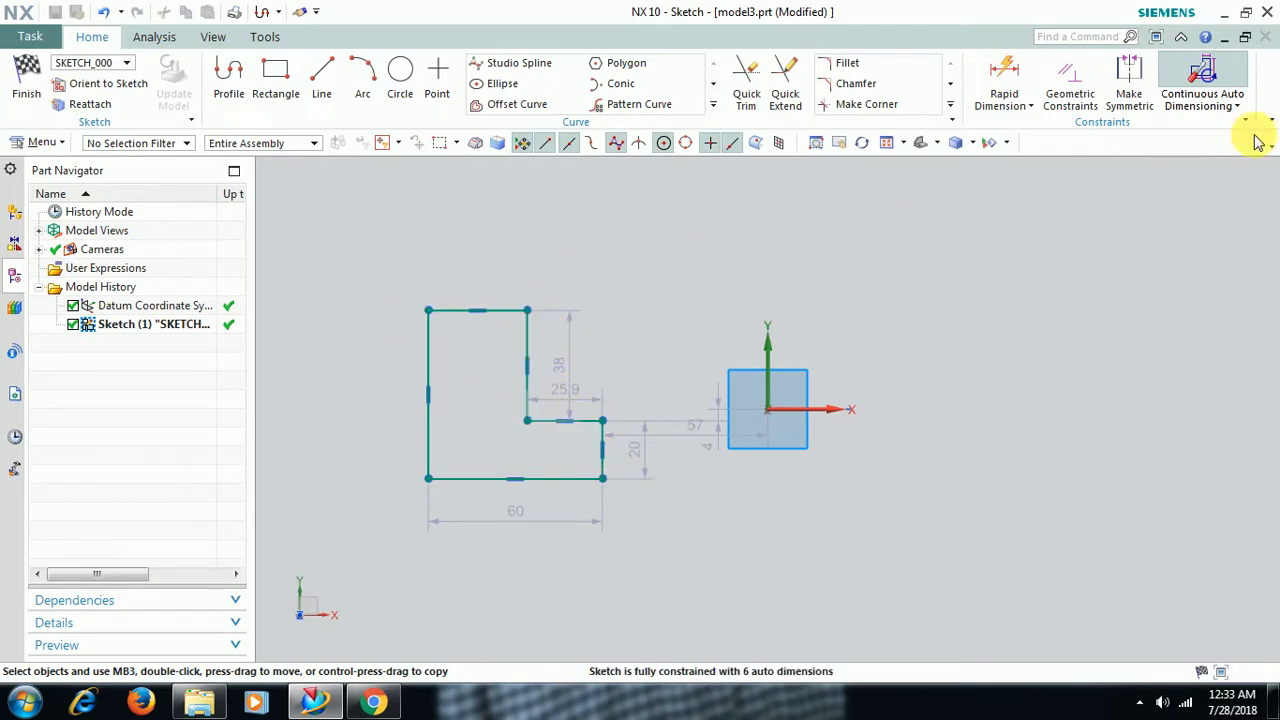
- Turn off Display Sketch Constraints to hide the constraint symbols on the L-shaped profile
{"action": "left_click", "coordinate": [1238, 107]}
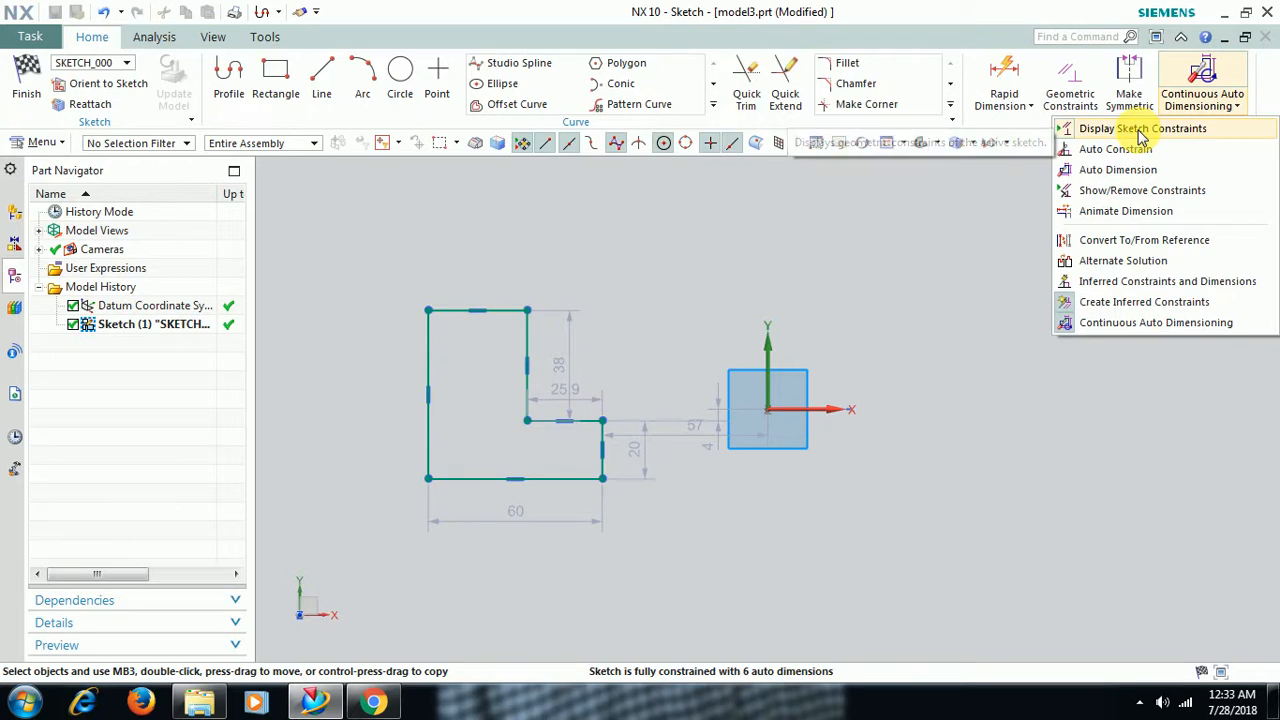
{"action": "left_click", "coordinate": [1140, 130]}
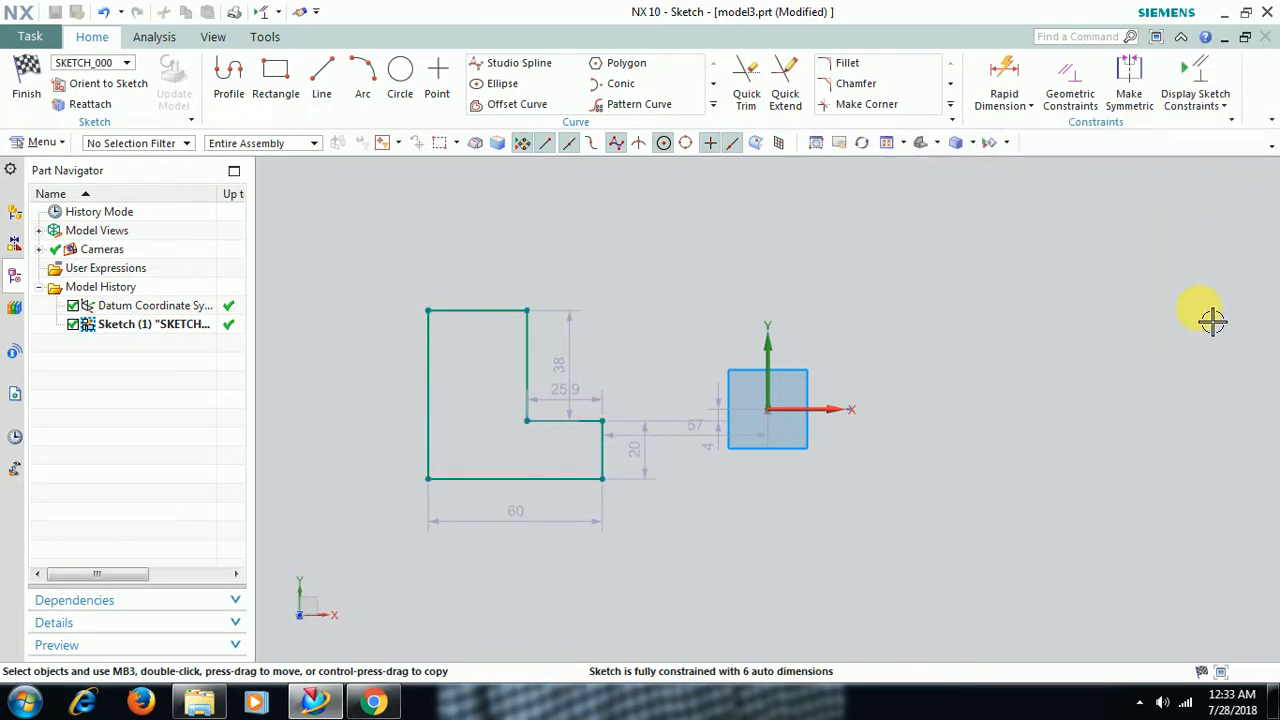
{"action": "left_click", "coordinate": [1222, 105]}
{"action": "left_click", "coordinate": [671, 276]}
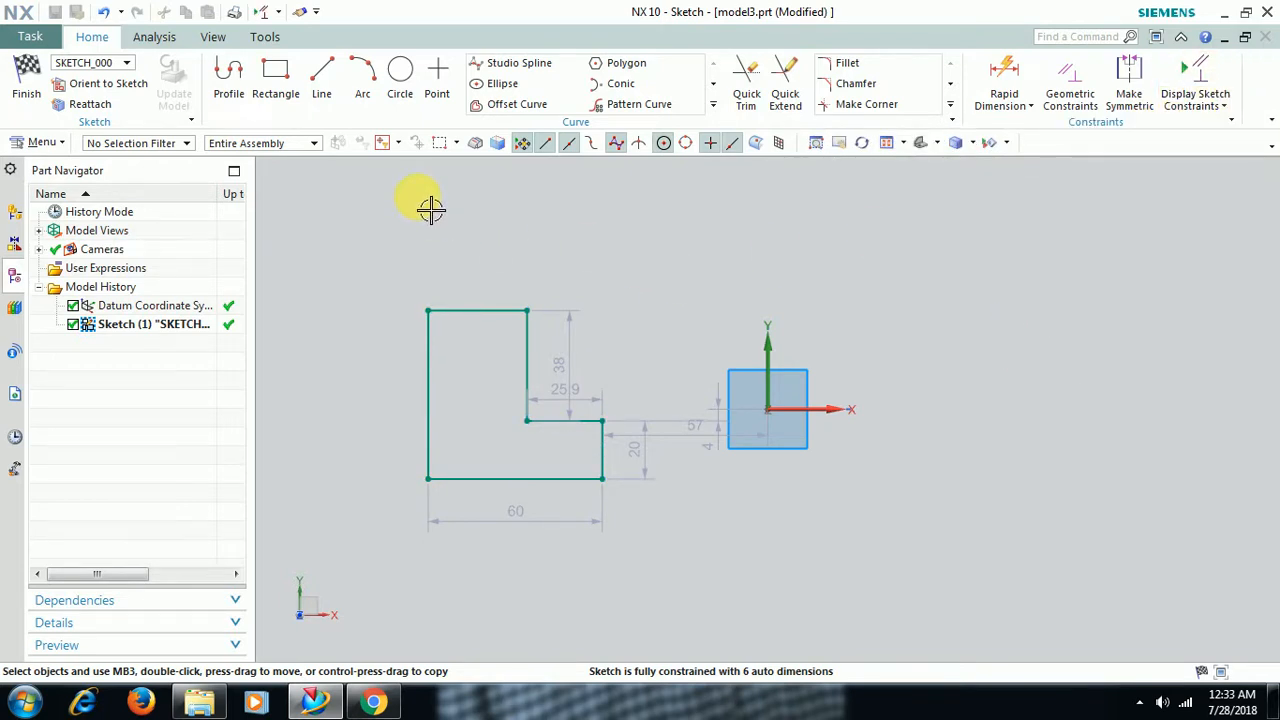
- Sketch a second closed L-shaped profile on the positive X side, about 51 mm high with a 43 mm base and slanted top and outer edges
{"action": "left_click", "coordinate": [229, 76]}
{"action": "left_click", "coordinate": [916, 308]}
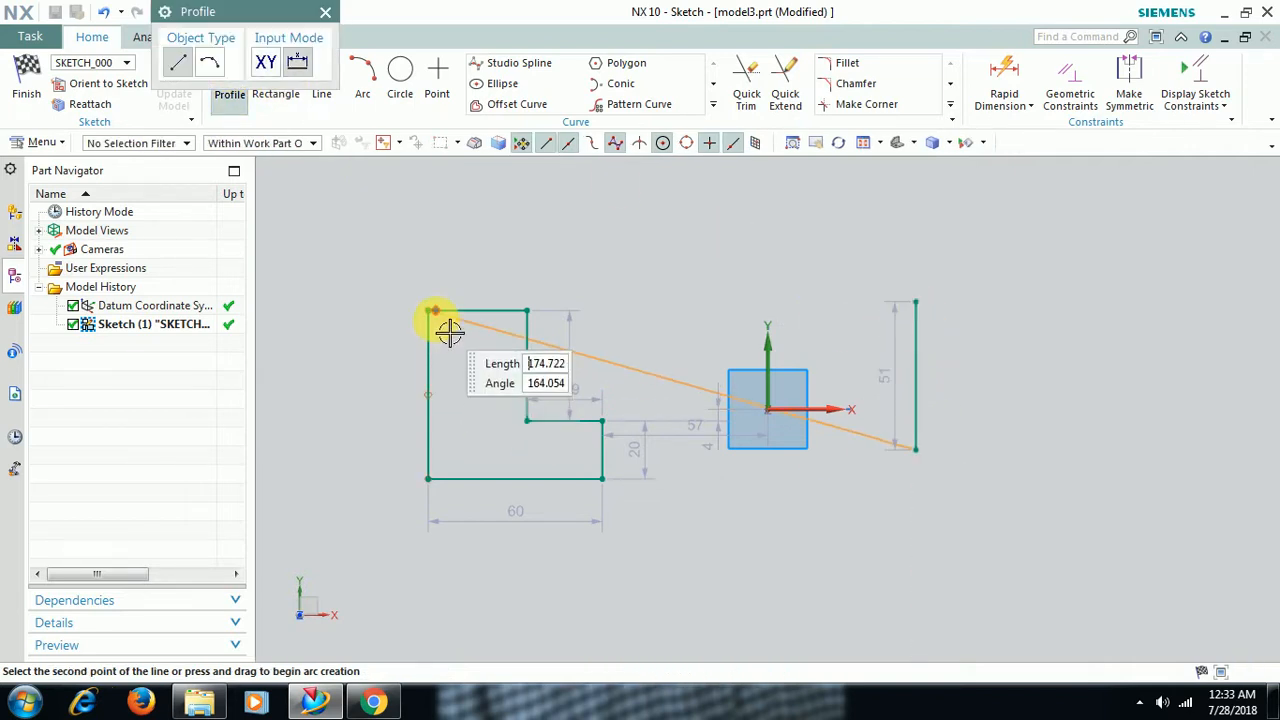
{"action": "left_click", "coordinate": [916, 450]}
{"action": "left_click", "coordinate": [1040, 450]}
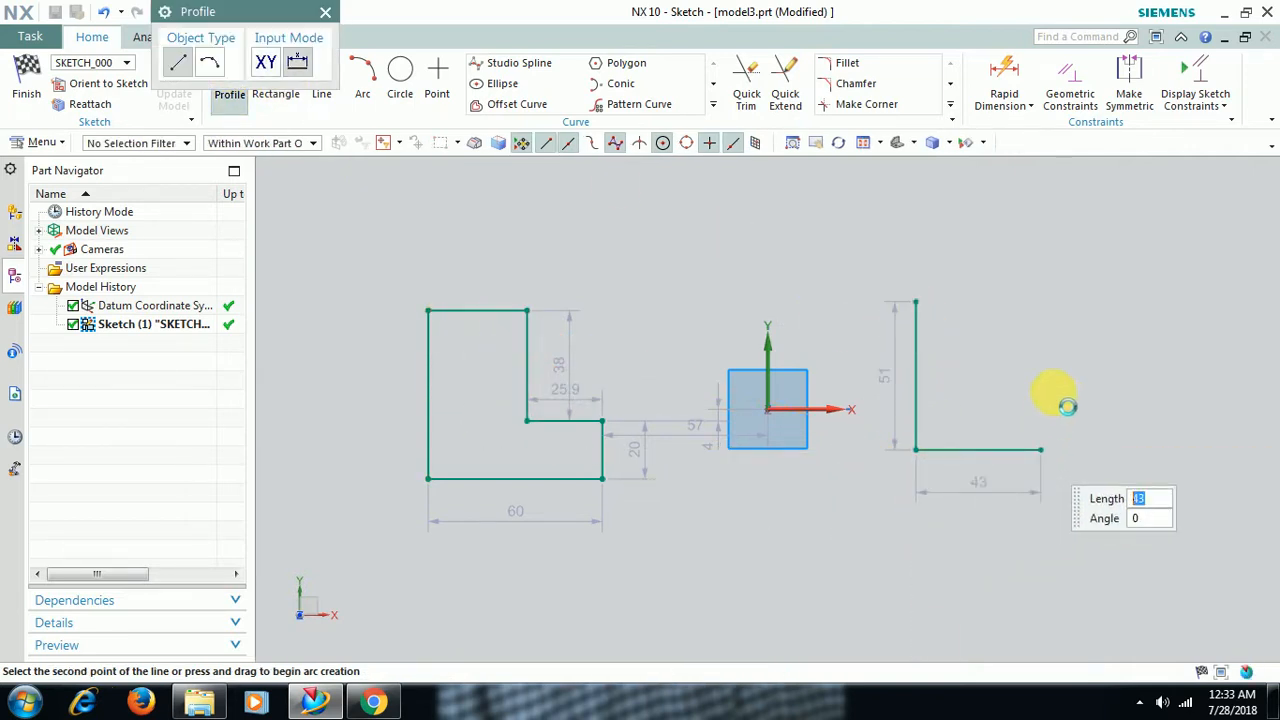
{"action": "left_click", "coordinate": [1053, 376]}
{"action": "left_click", "coordinate": [978, 376]}
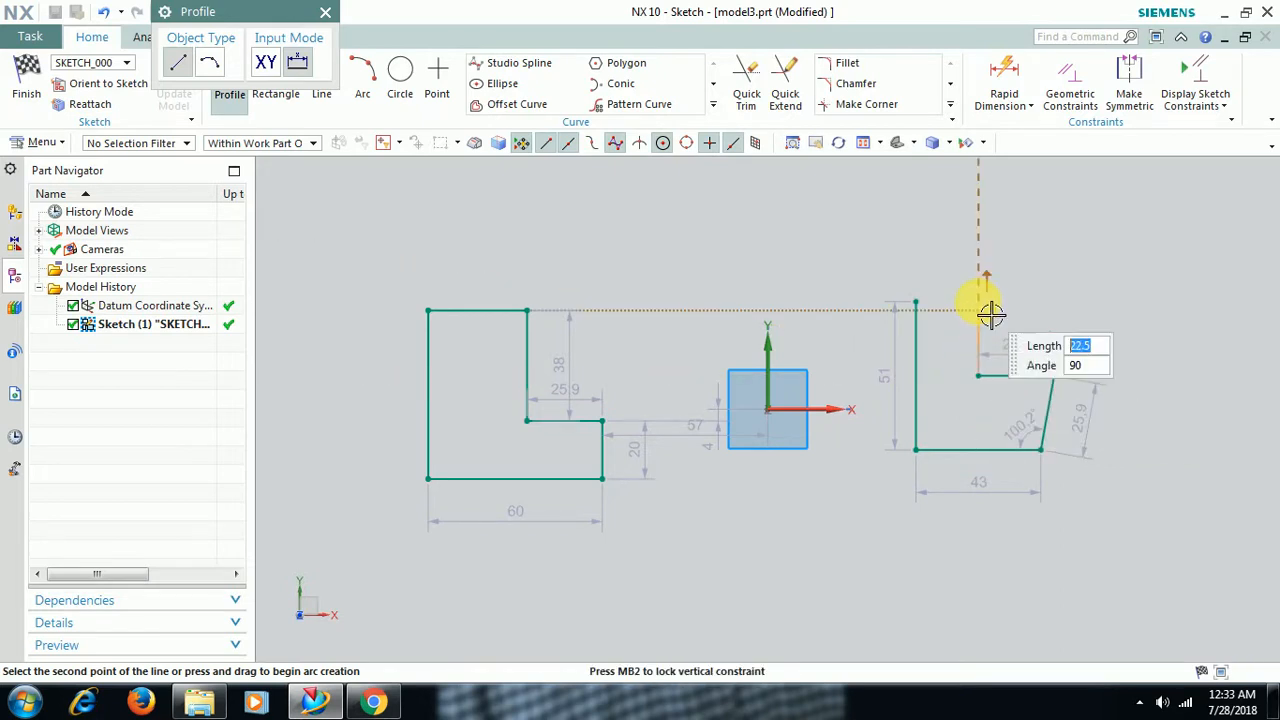
{"action": "left_click", "coordinate": [986, 297]}
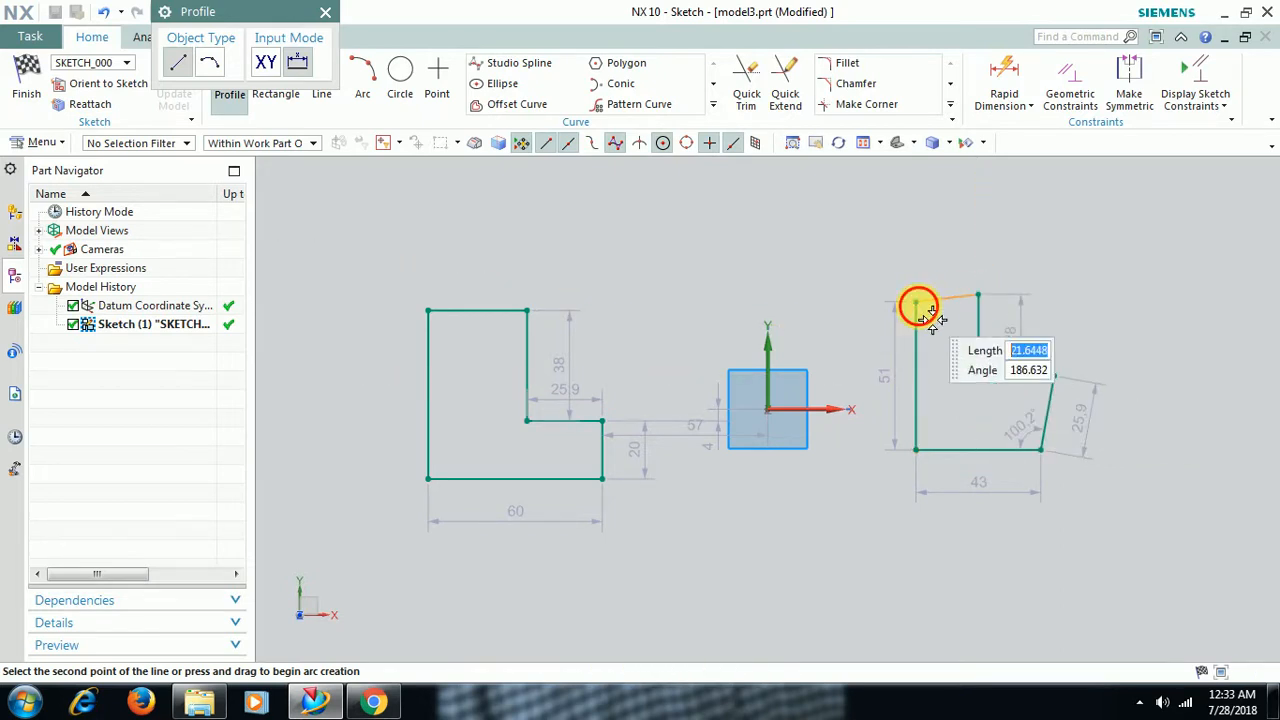
{"action": "left_click", "coordinate": [918, 306]}
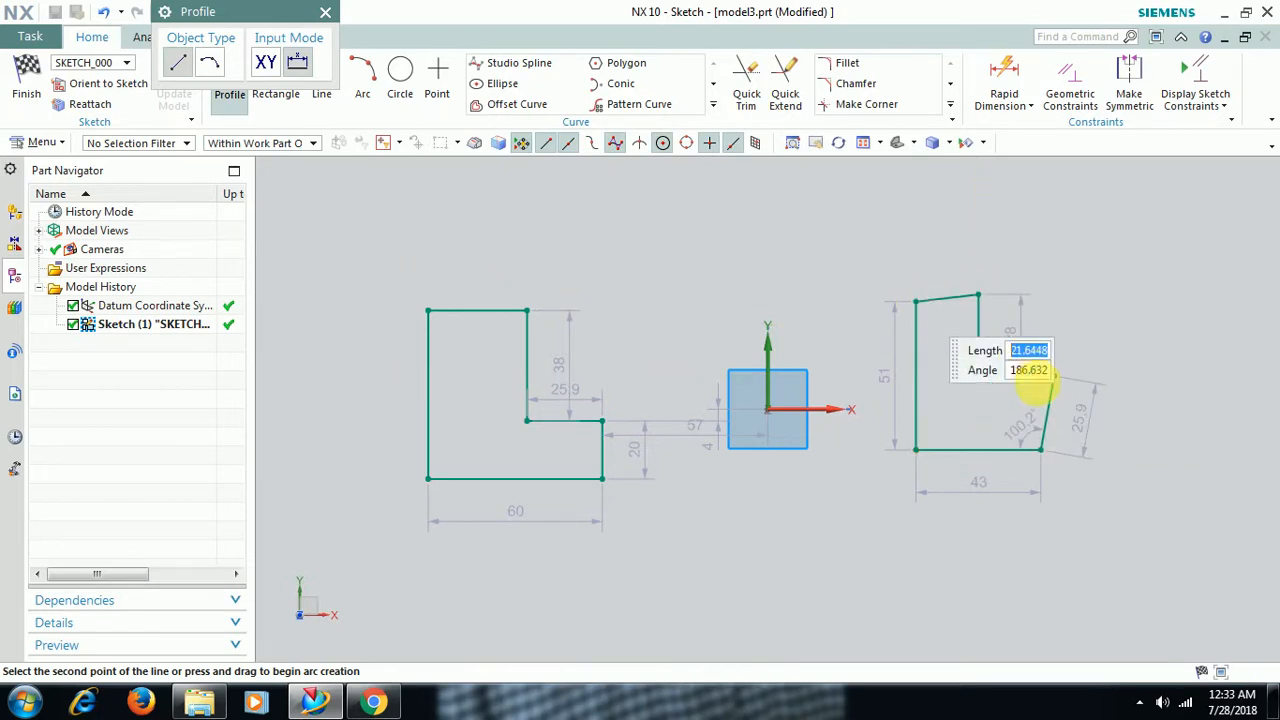
{"action": "middle_click", "coordinate": [1050, 400]}
{"action": "middle_click", "coordinate": [680, 397]}
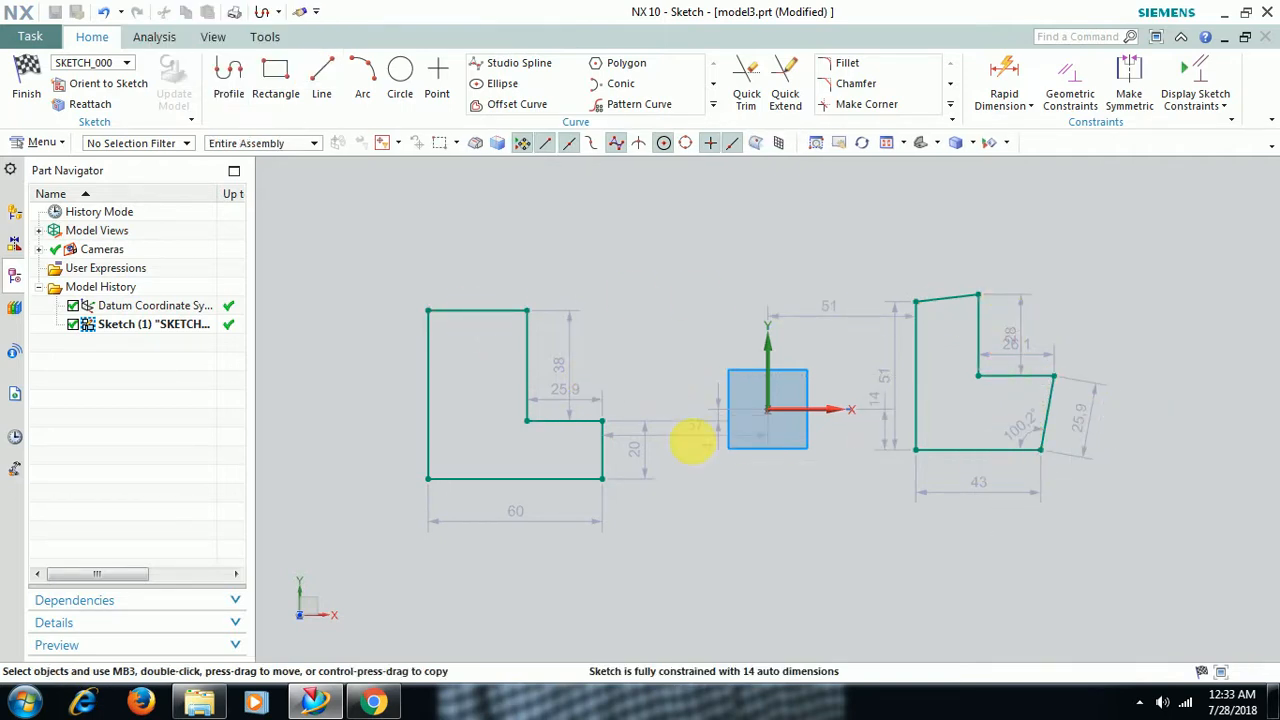
- Apply Auto Constrain to the six curves of the 60 mm wide profile and turn Display Sketch Constraints back on
{"action": "left_click", "coordinate": [1224, 105]}
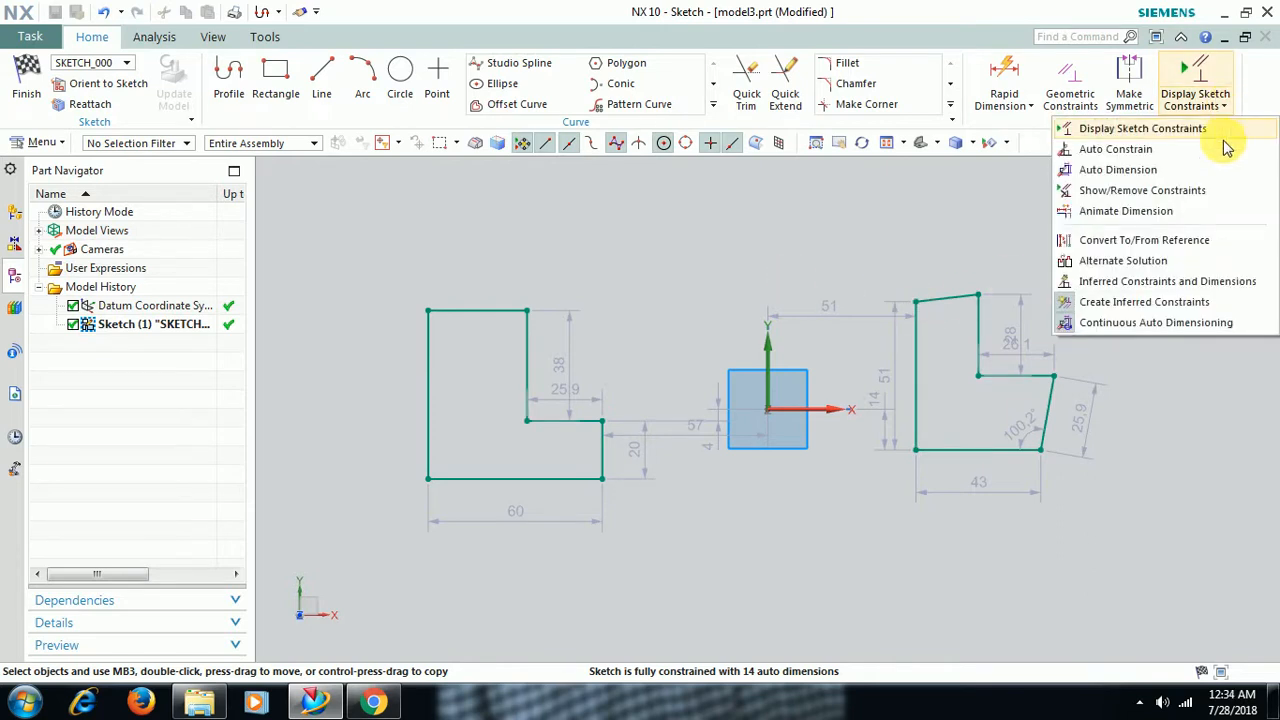
{"action": "left_click", "coordinate": [1135, 150]}
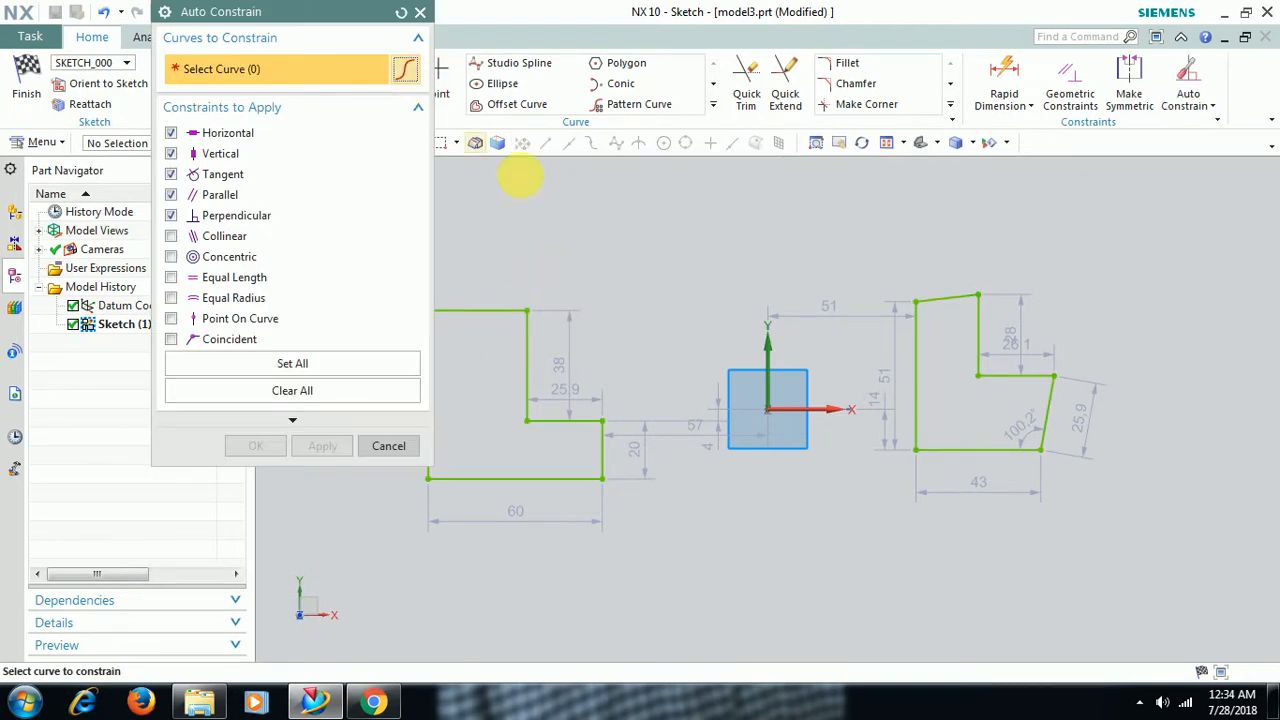
{"action": "middle_click_drag", "start_coordinate": [709, 302], "coordinate": [840, 304], "text": "shift"}
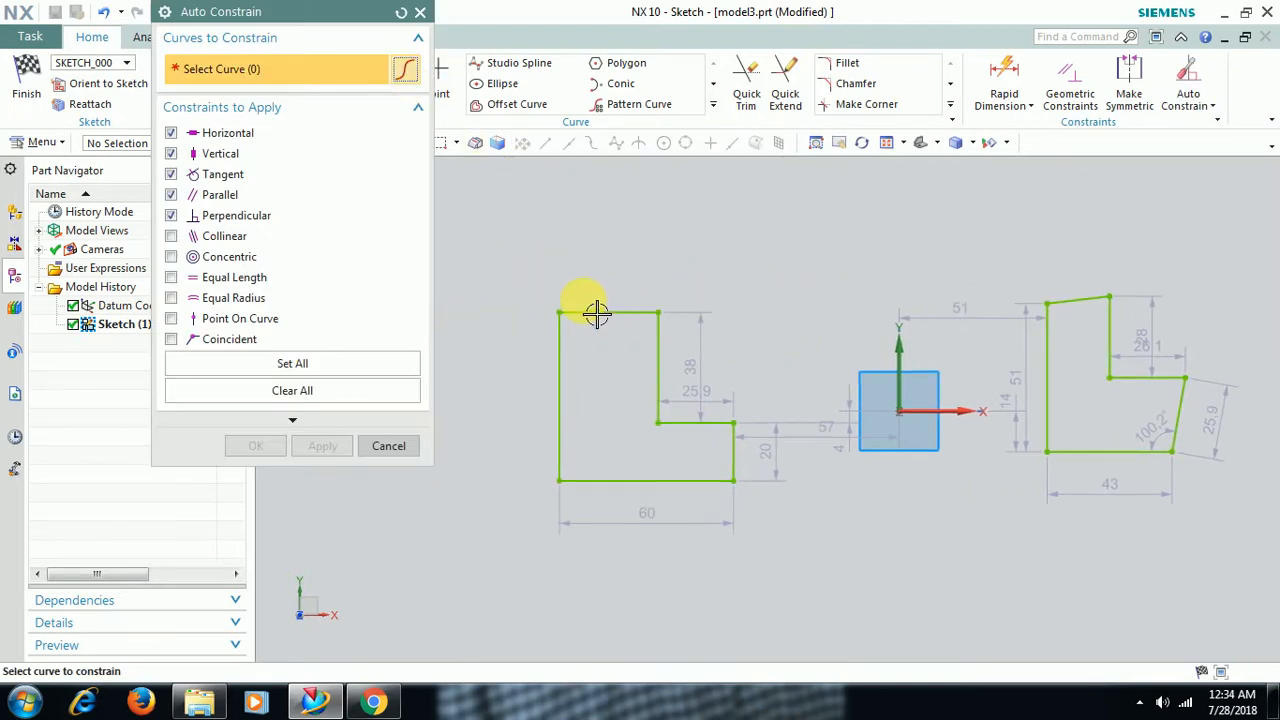
{"action": "left_click_drag", "start_coordinate": [512, 280], "coordinate": [770, 548]}
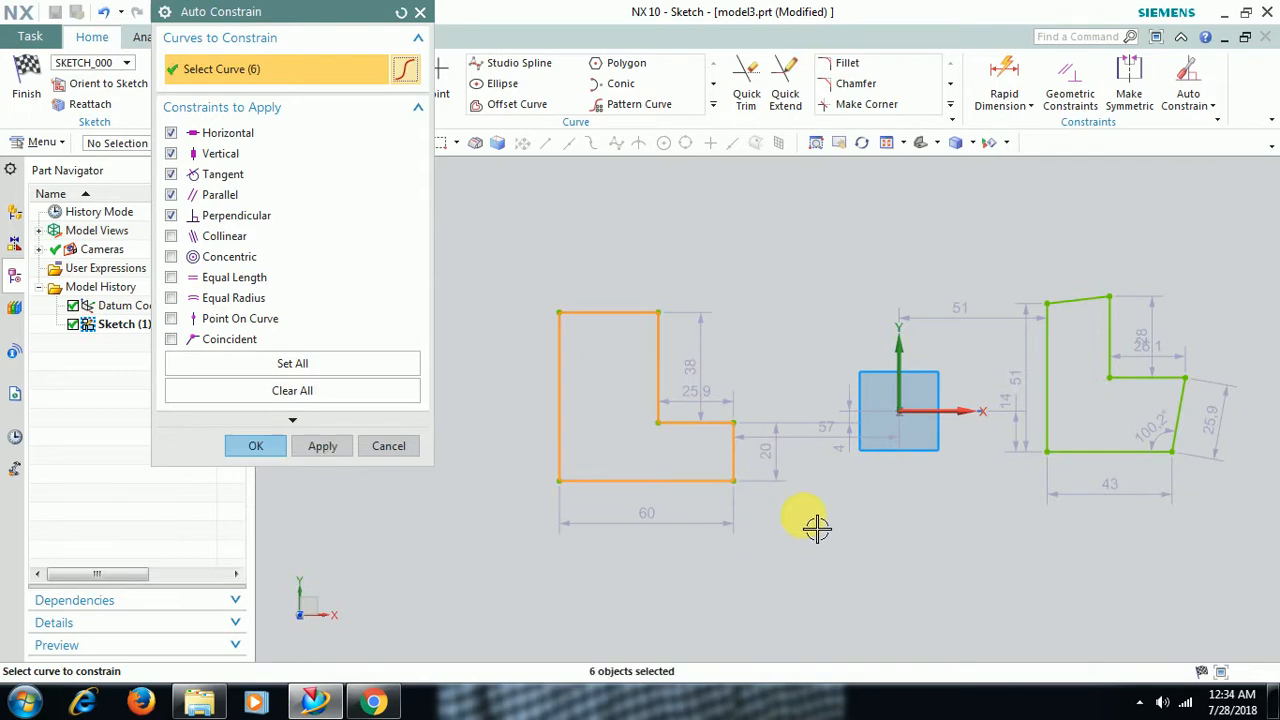
{"action": "left_click", "coordinate": [252, 446]}
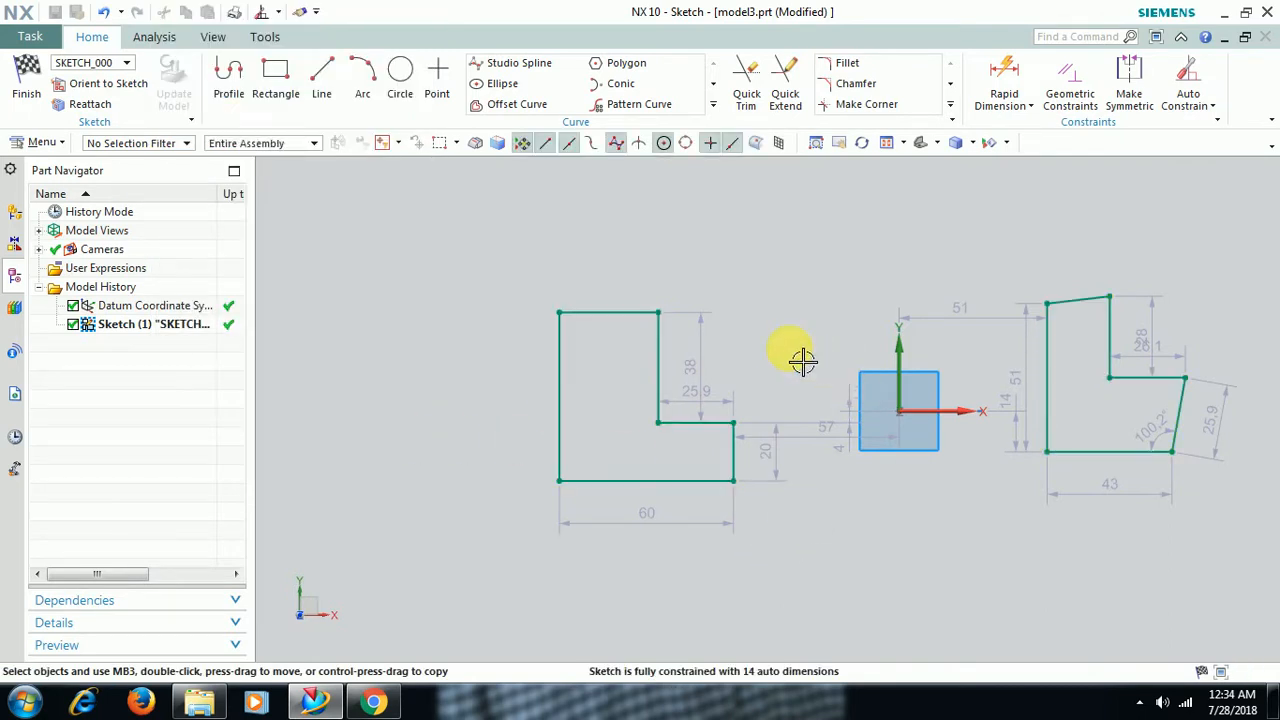
{"action": "left_click", "coordinate": [1216, 108]}
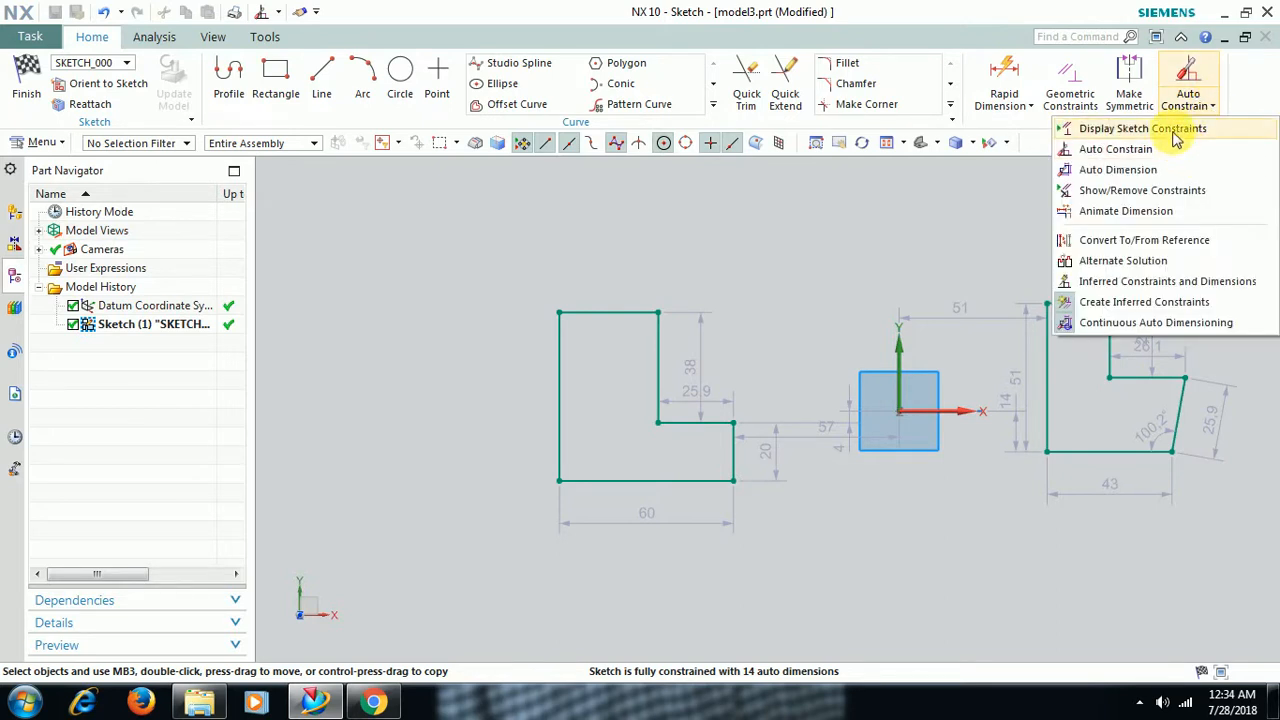
{"action": "left_click", "coordinate": [1183, 134]}
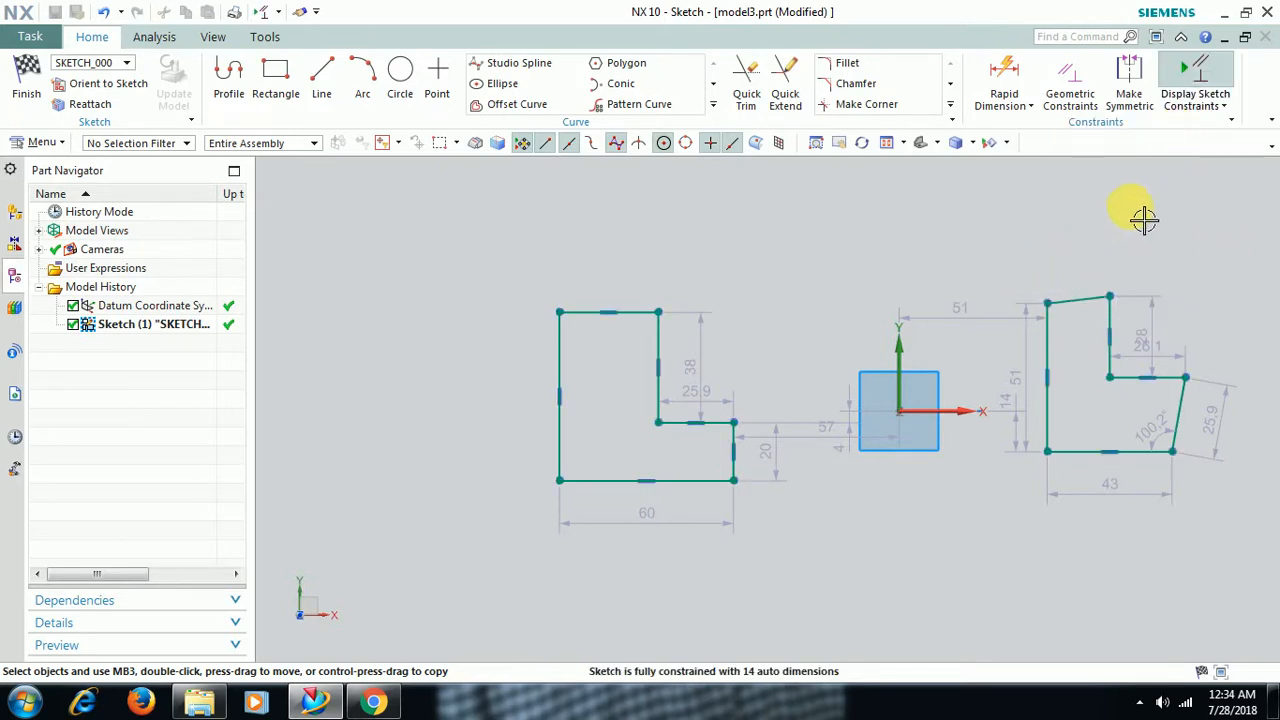
- Highlight several constraints of the active sketch in Show/Remove Constraints, then remove all listed constraints
{"action": "left_click", "coordinate": [1216, 106]}
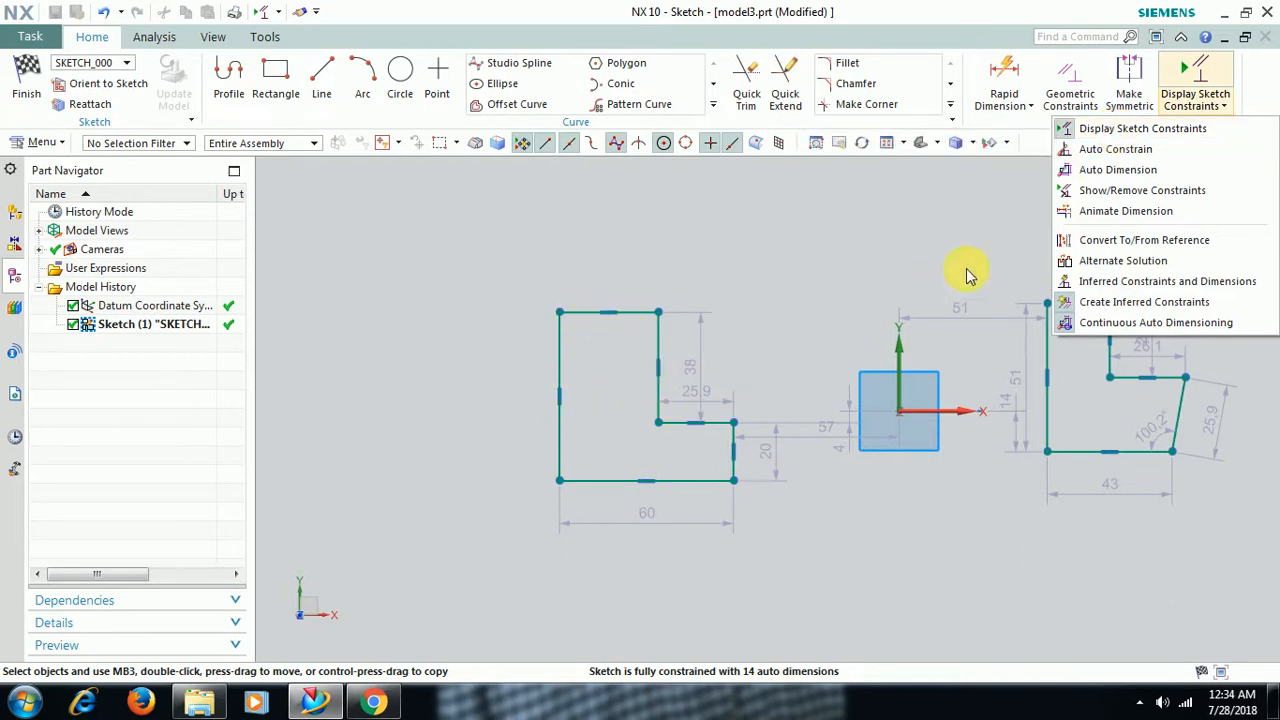
{"action": "left_click", "coordinate": [1110, 194]}
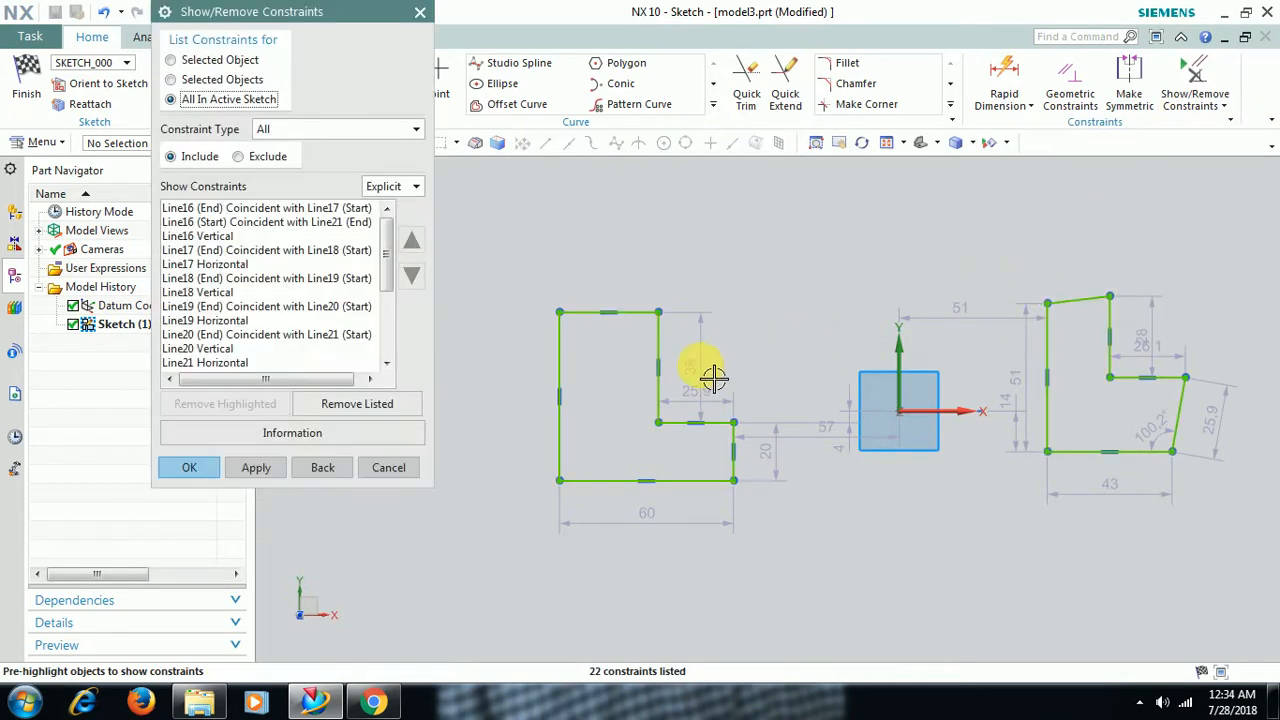
{"action": "left_click", "coordinate": [240, 208]}
{"action": "left_click", "coordinate": [240, 222]}
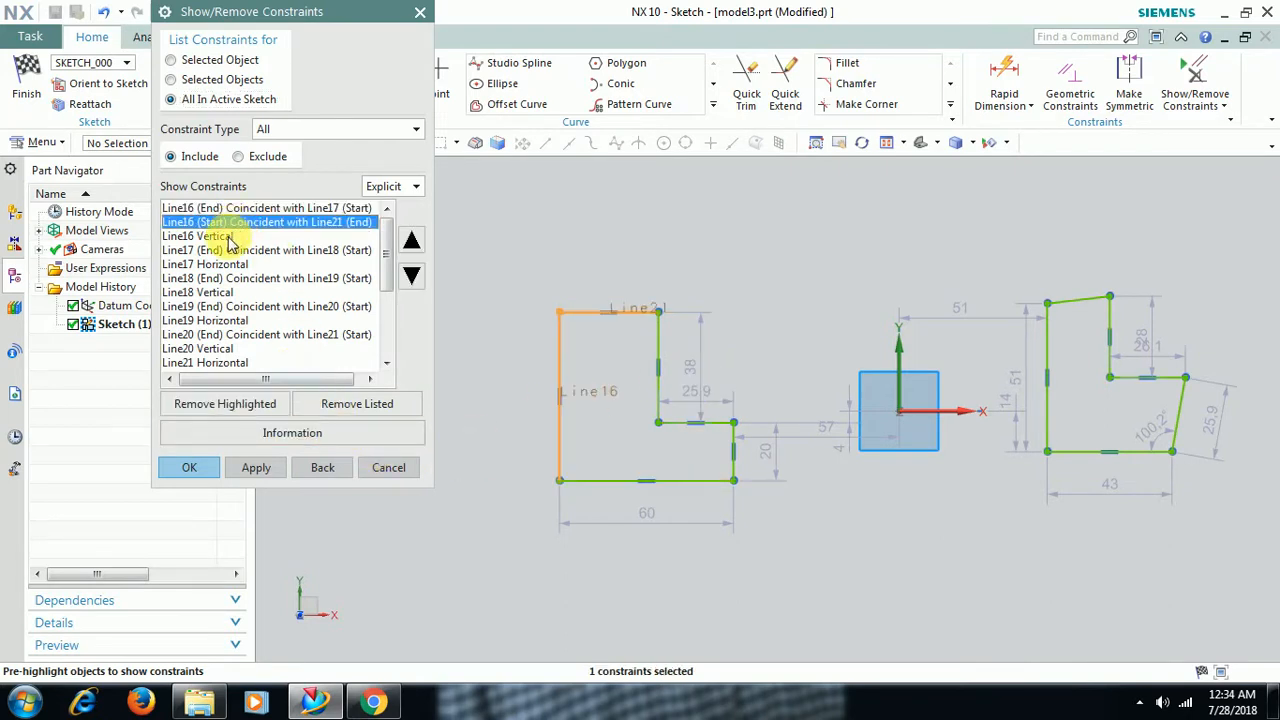
{"action": "left_click", "coordinate": [234, 236]}
{"action": "left_click", "coordinate": [226, 252]}
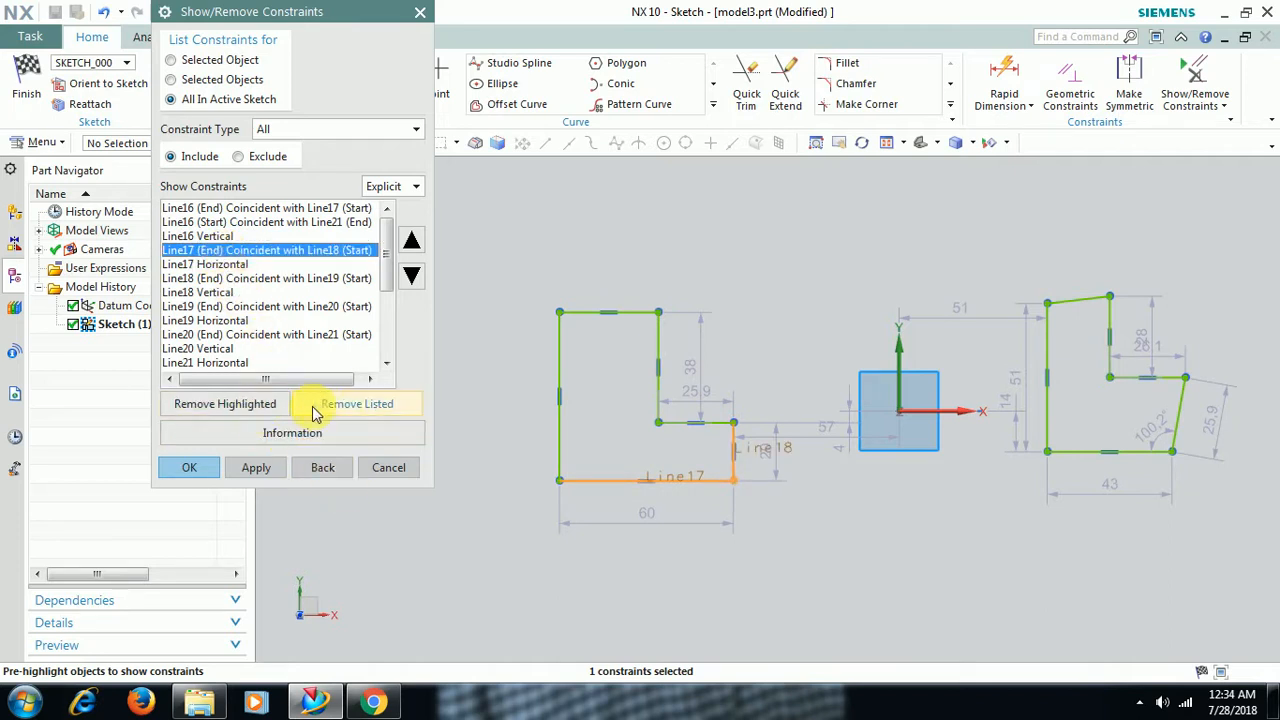
{"action": "left_click", "coordinate": [345, 415]}
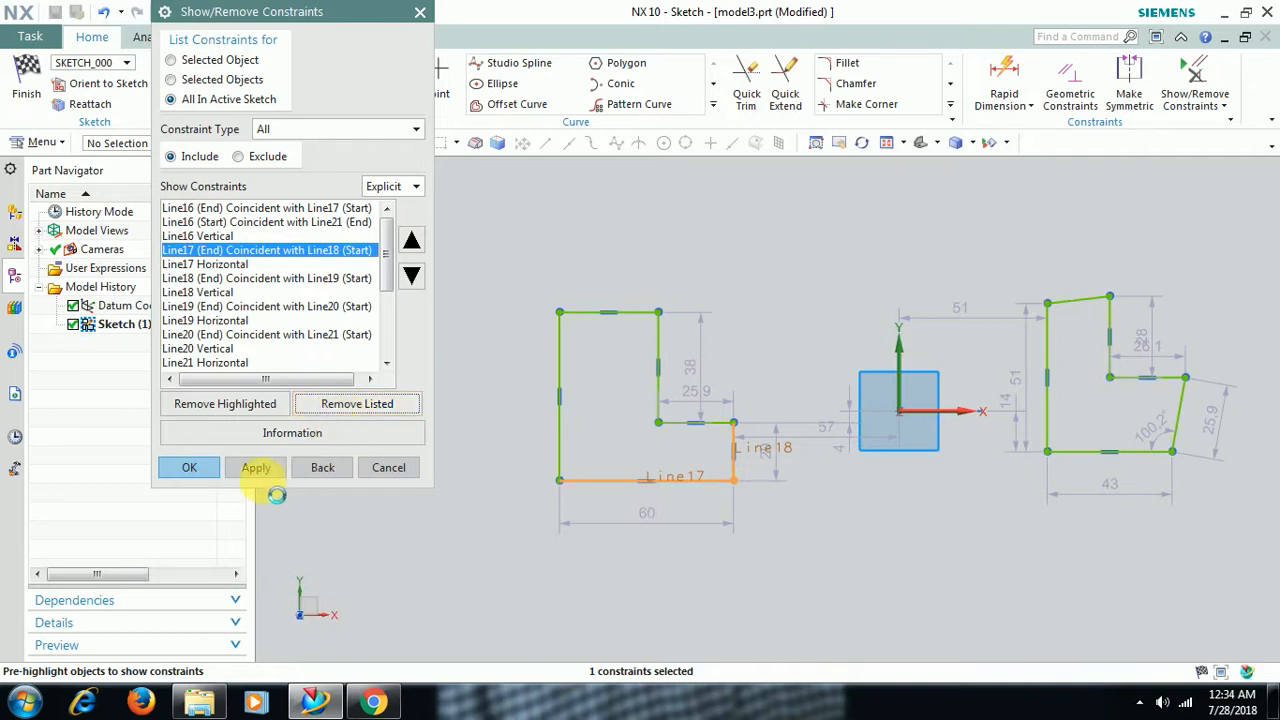
{"action": "left_click", "coordinate": [214, 474]}
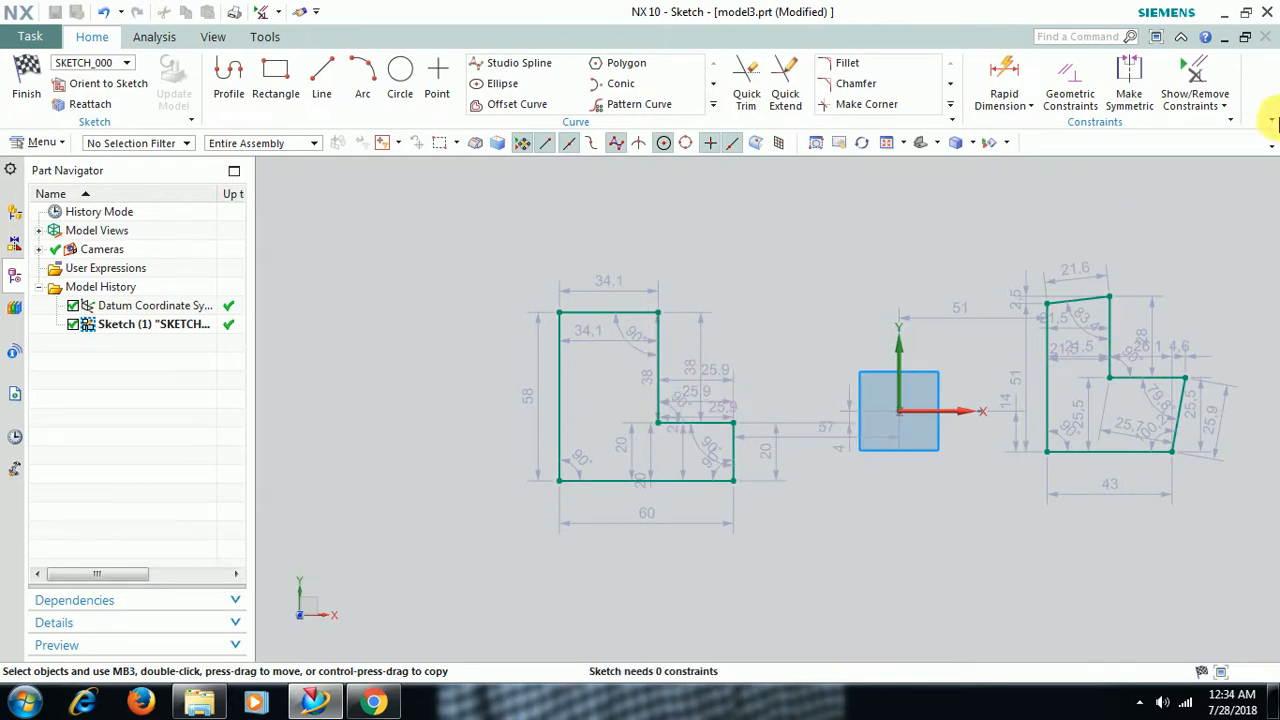
- Apply Auto Constrain with horizontal, vertical, tangent, parallel and perpendicular constraints to the six curves of the 60 mm wide profile
{"action": "left_click", "coordinate": [1220, 107]}
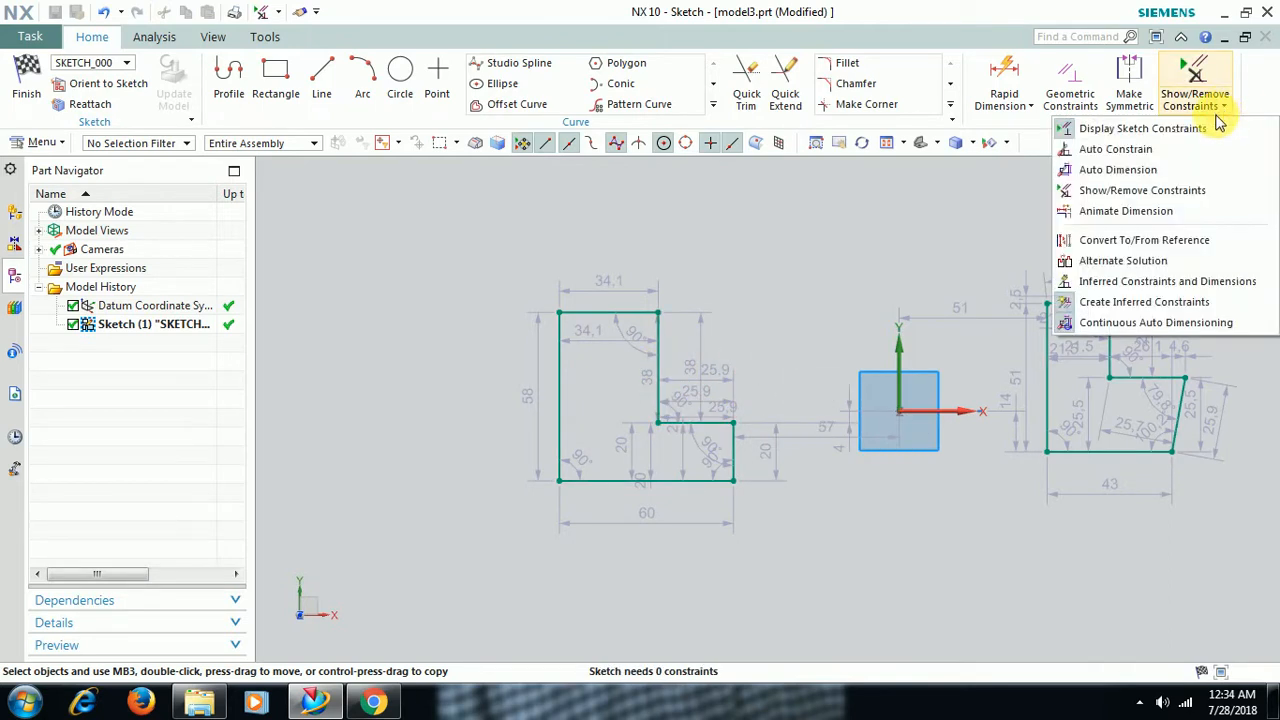
{"action": "left_click", "coordinate": [1116, 150]}
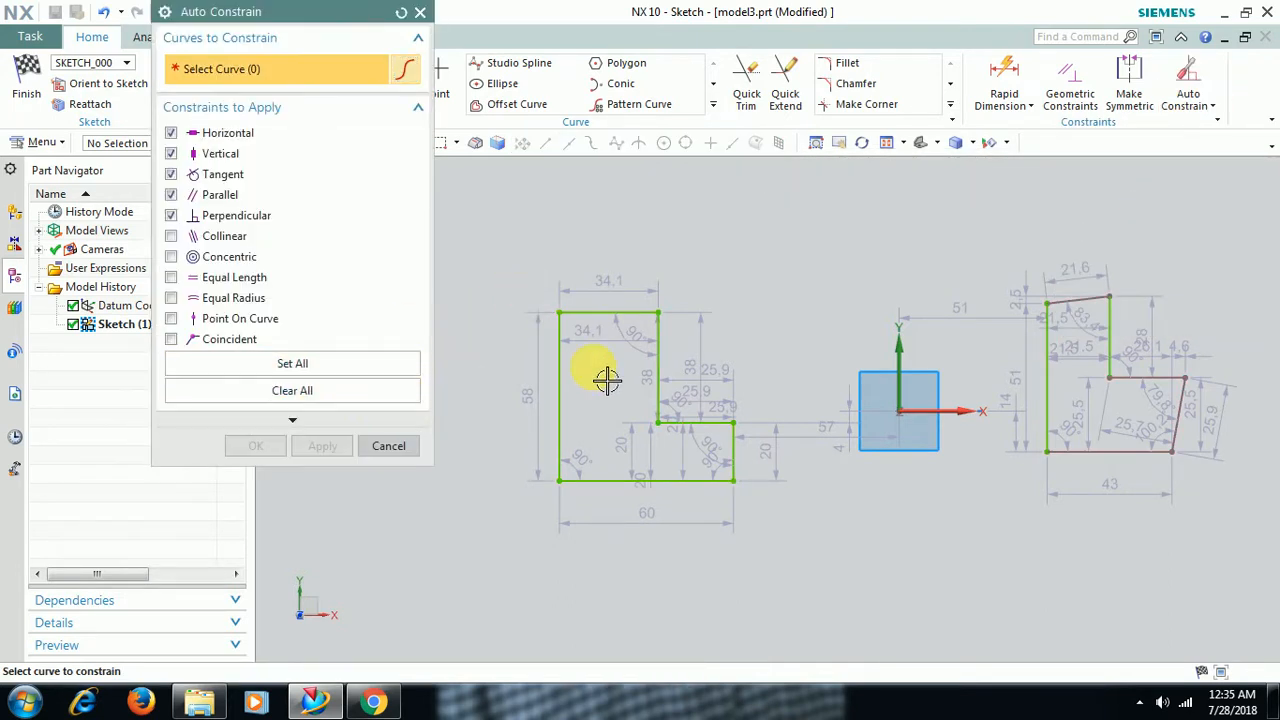
{"action": "left_click_drag", "start_coordinate": [523, 280], "coordinate": [786, 534]}
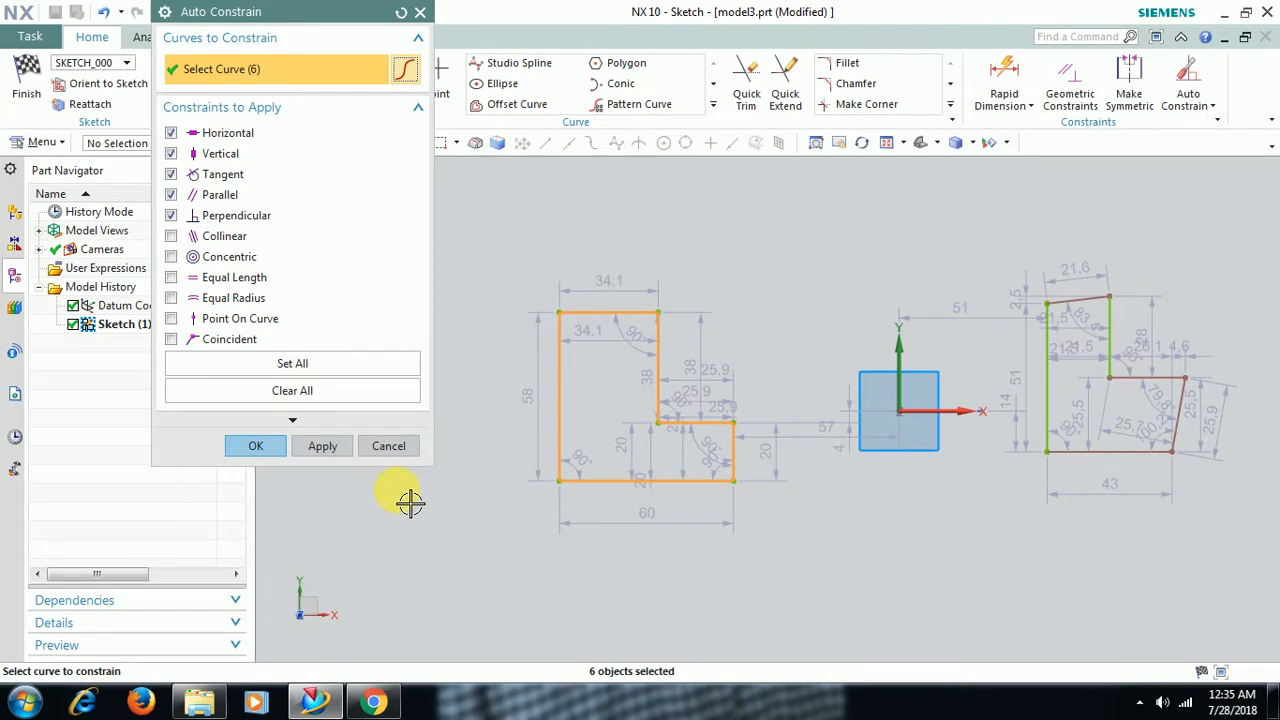
{"action": "middle_click", "coordinate": [800, 534]}
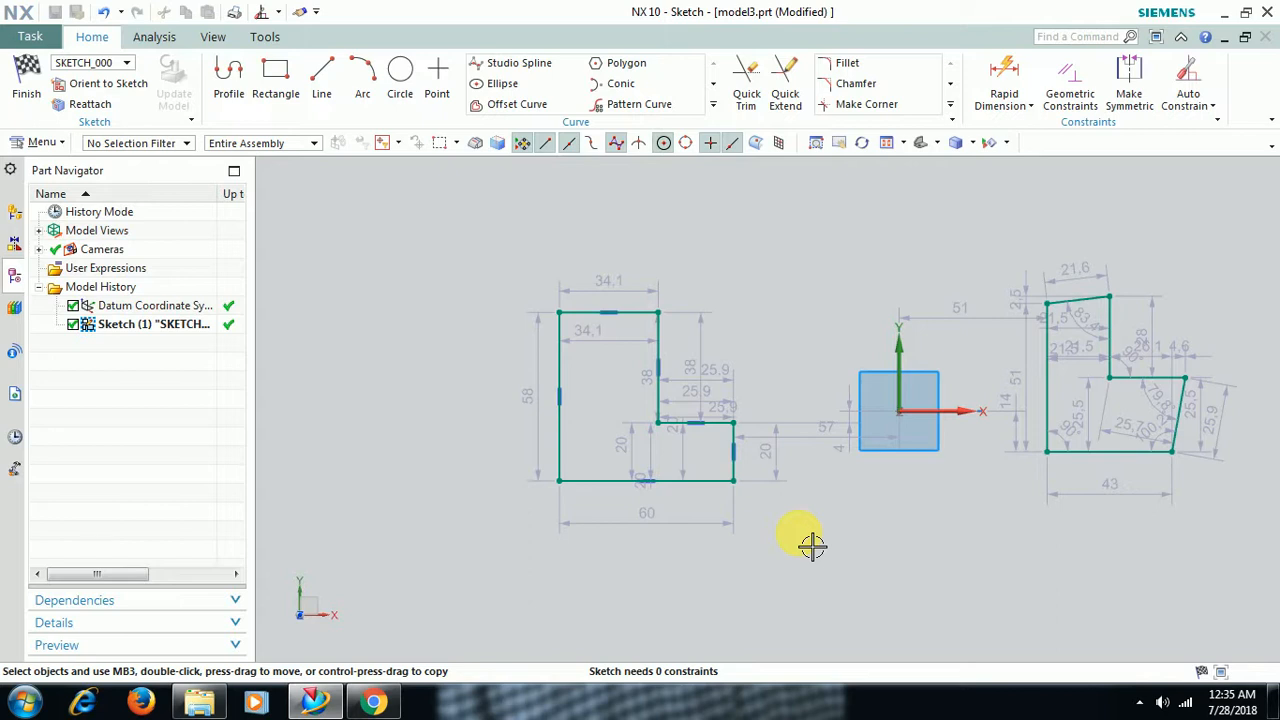
- Apply Auto Constrain to the six curves of the profile with slanted edges on the positive X side
{"action": "left_click", "coordinate": [1185, 90]}
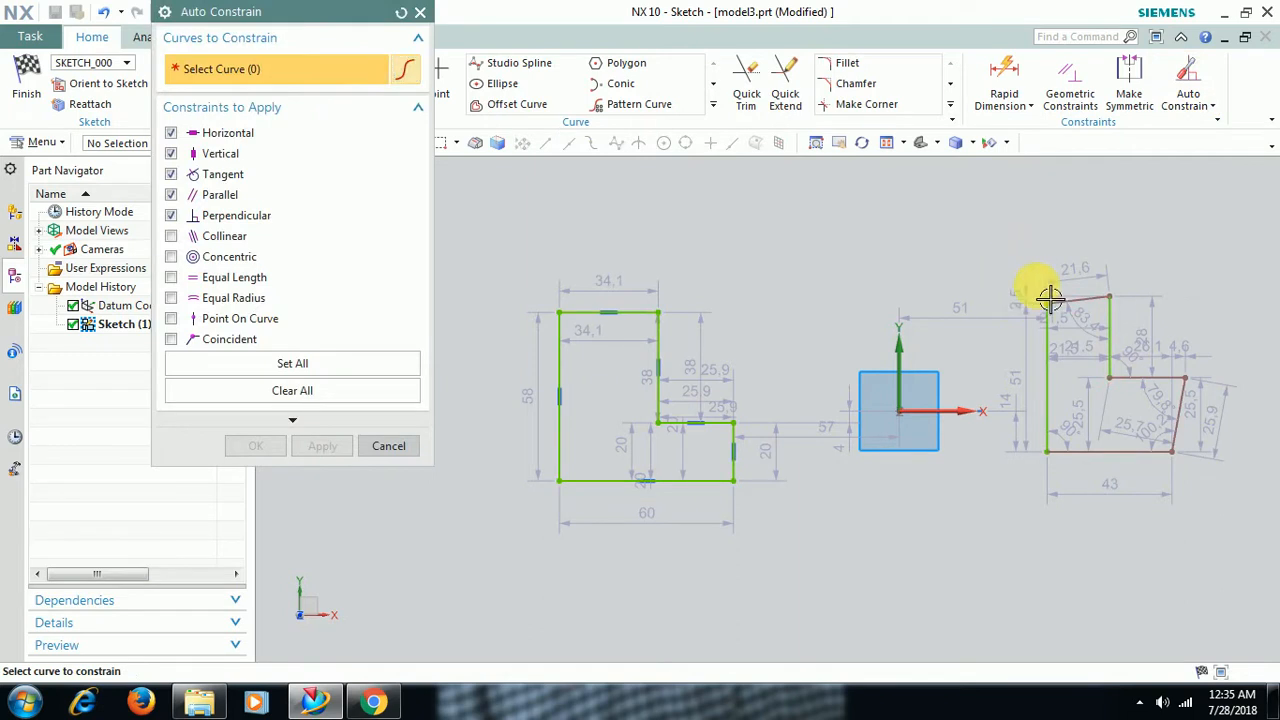
{"action": "left_click_drag", "start_coordinate": [1050, 298], "coordinate": [1236, 512]}
{"action": "left_click", "coordinate": [253, 446]}
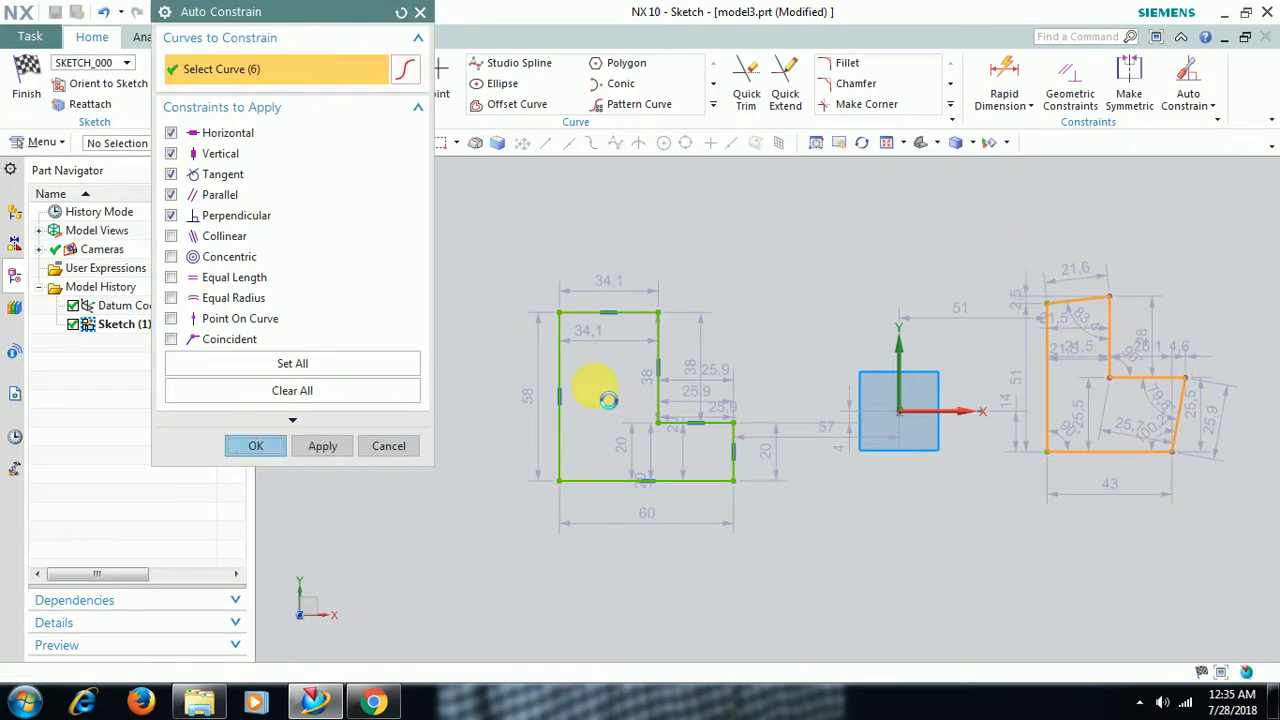
- Delete both existing profiles together with all their dimensions from the sketch
{"action": "left_click", "coordinate": [1212, 103]}
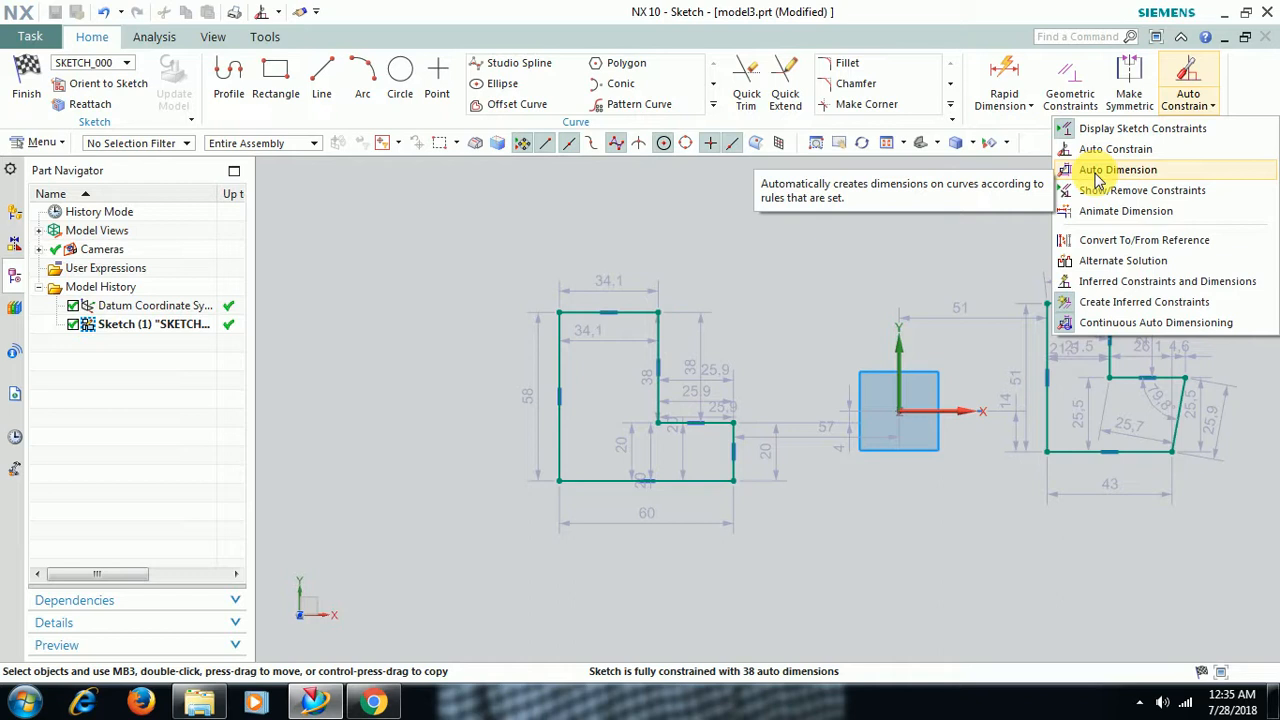
{"action": "left_click", "coordinate": [768, 308]}
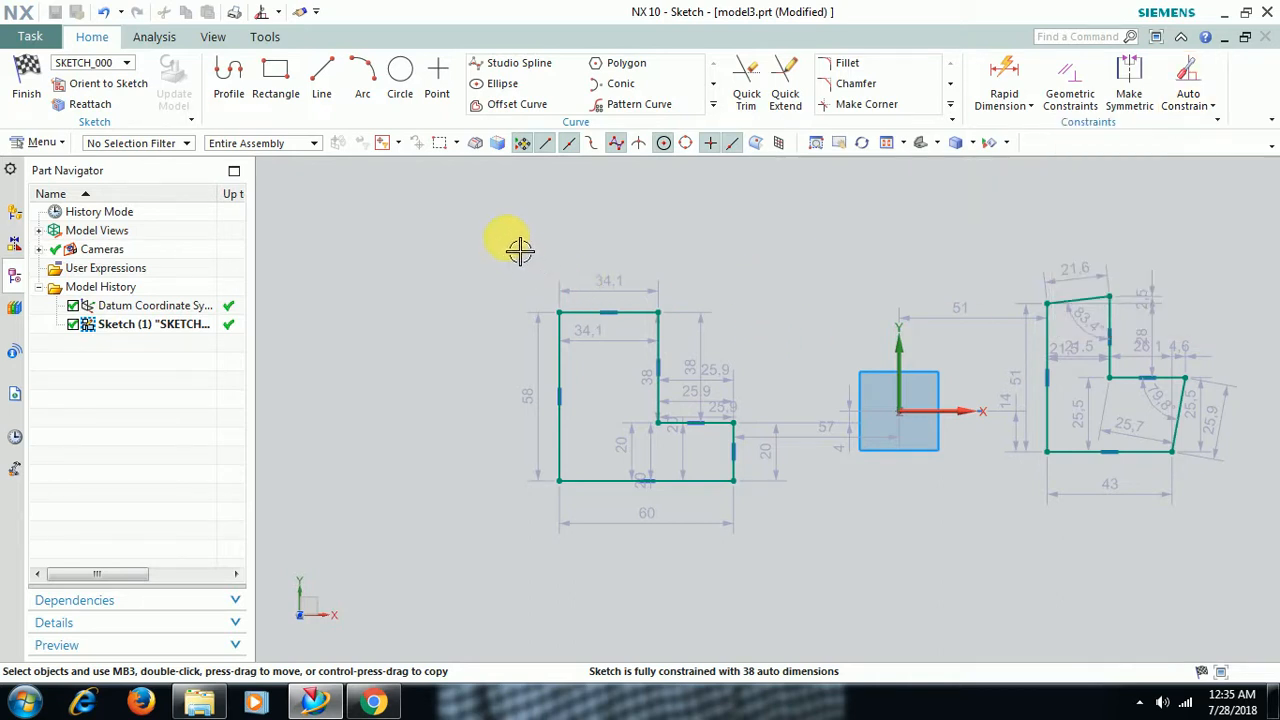
{"action": "mouse_move", "coordinate": [520, 250]}
{"action": "left_mouse_down"}
{"action": "mouse_move", "coordinate": [1100, 551]}
{"action": "mouse_move", "coordinate": [1223, 580]}
{"action": "left_mouse_up"}
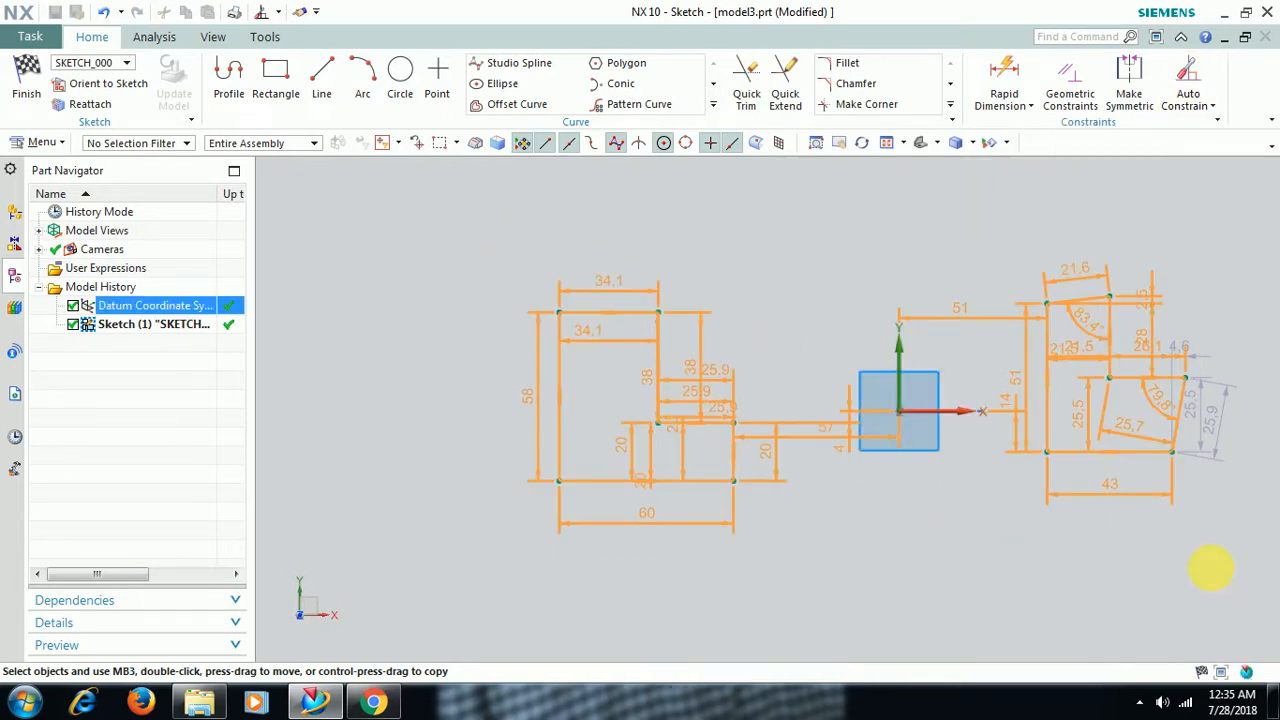
{"action": "key", "text": "Delete"}
- With Create Inferred Constraints on, draw a closed eight-line notched profile about 54 mm wide on the negative X side
{"action": "left_click", "coordinate": [1213, 104]}
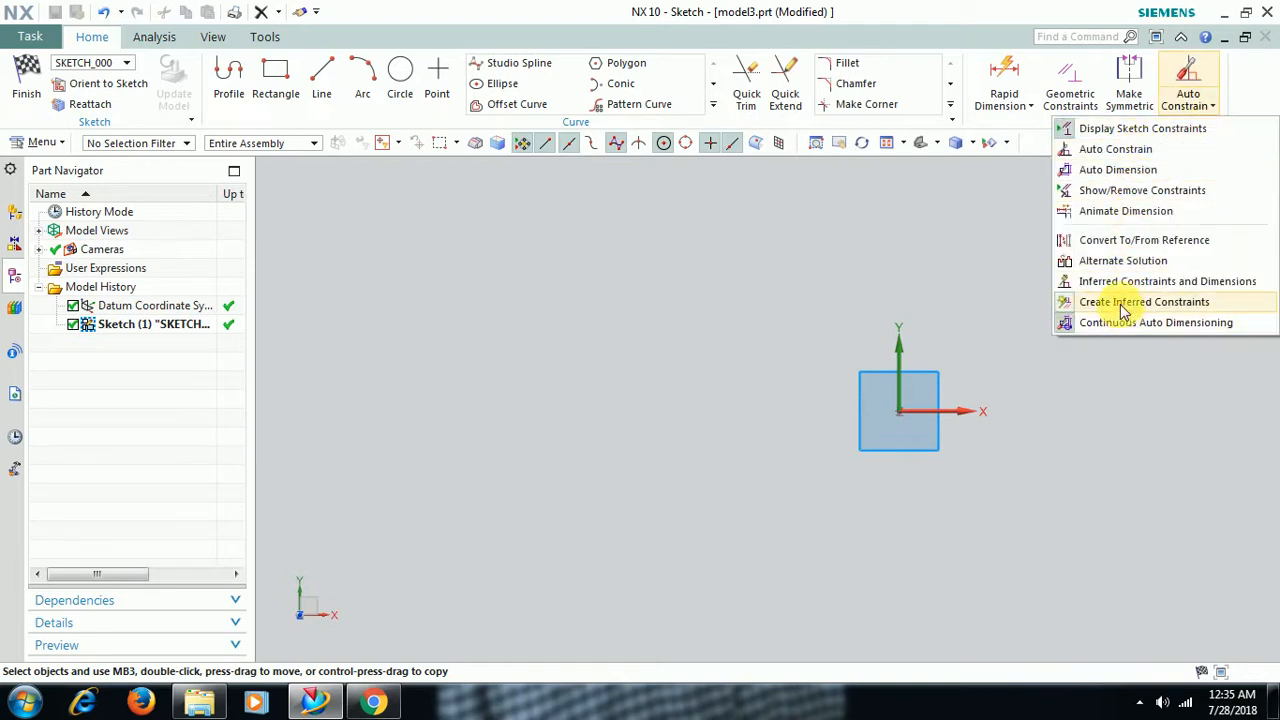
{"action": "left_click", "coordinate": [1066, 302]}
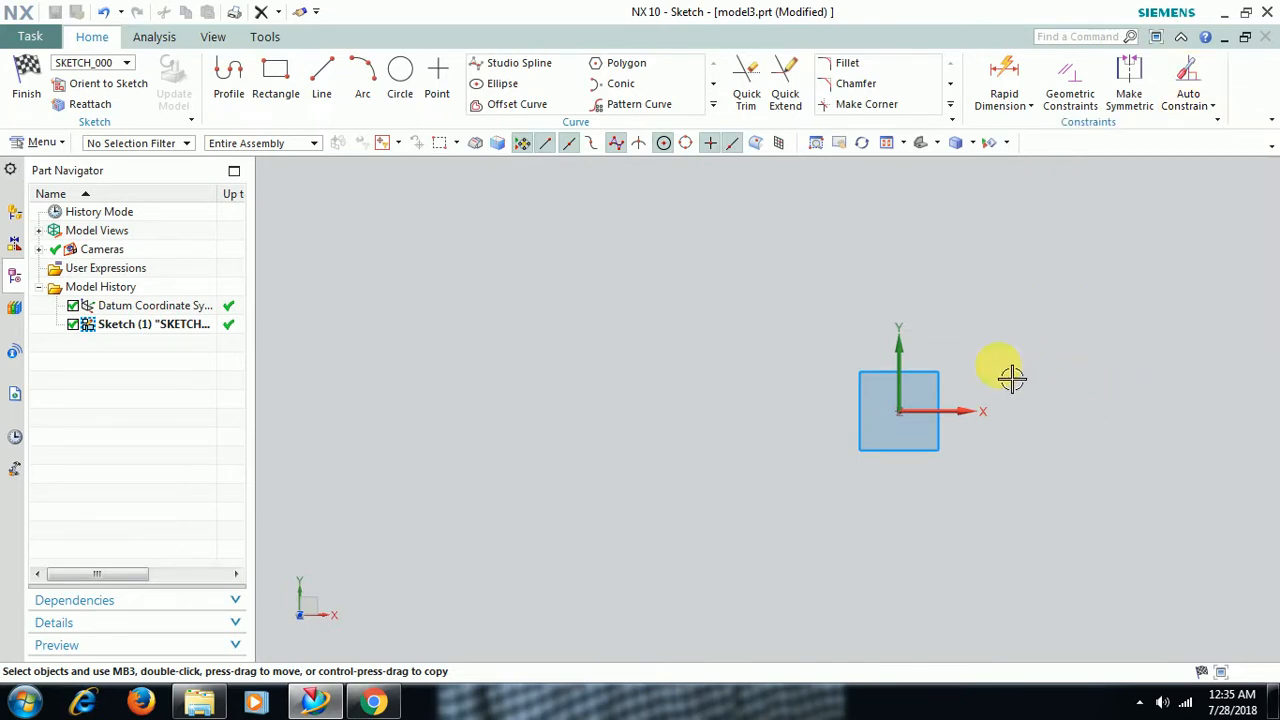
{"action": "left_click", "coordinate": [228, 80]}
{"action": "left_click", "coordinate": [545, 300]}
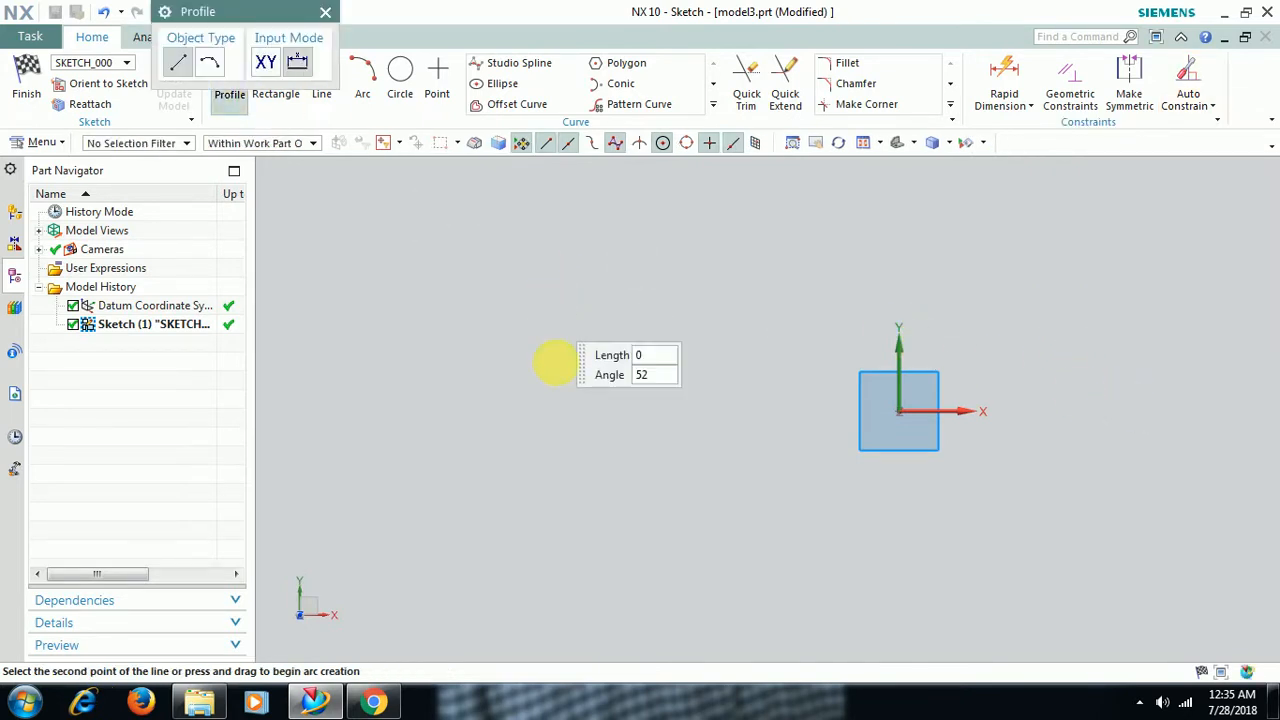
{"action": "left_click", "coordinate": [556, 462]}
{"action": "left_click", "coordinate": [713, 462]}
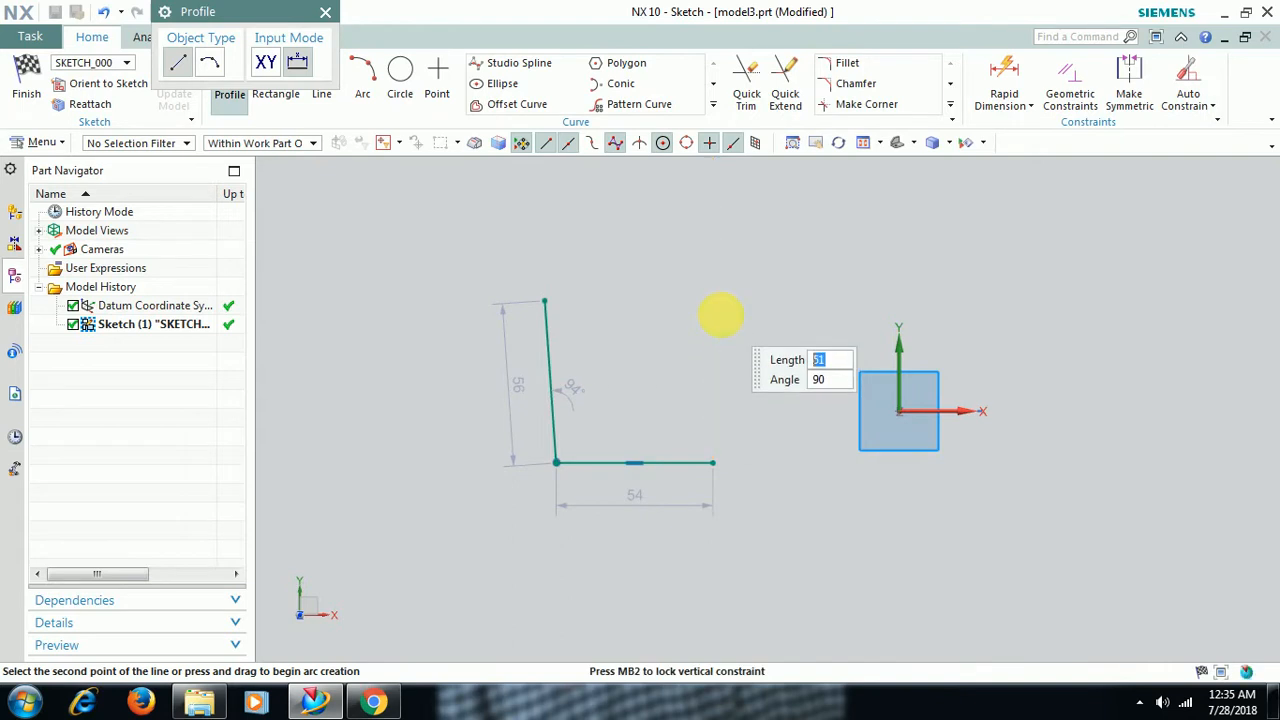
{"action": "left_click", "coordinate": [713, 316]}
{"action": "left_click", "coordinate": [659, 337]}
{"action": "left_click", "coordinate": [659, 403]}
{"action": "left_click", "coordinate": [613, 403]}
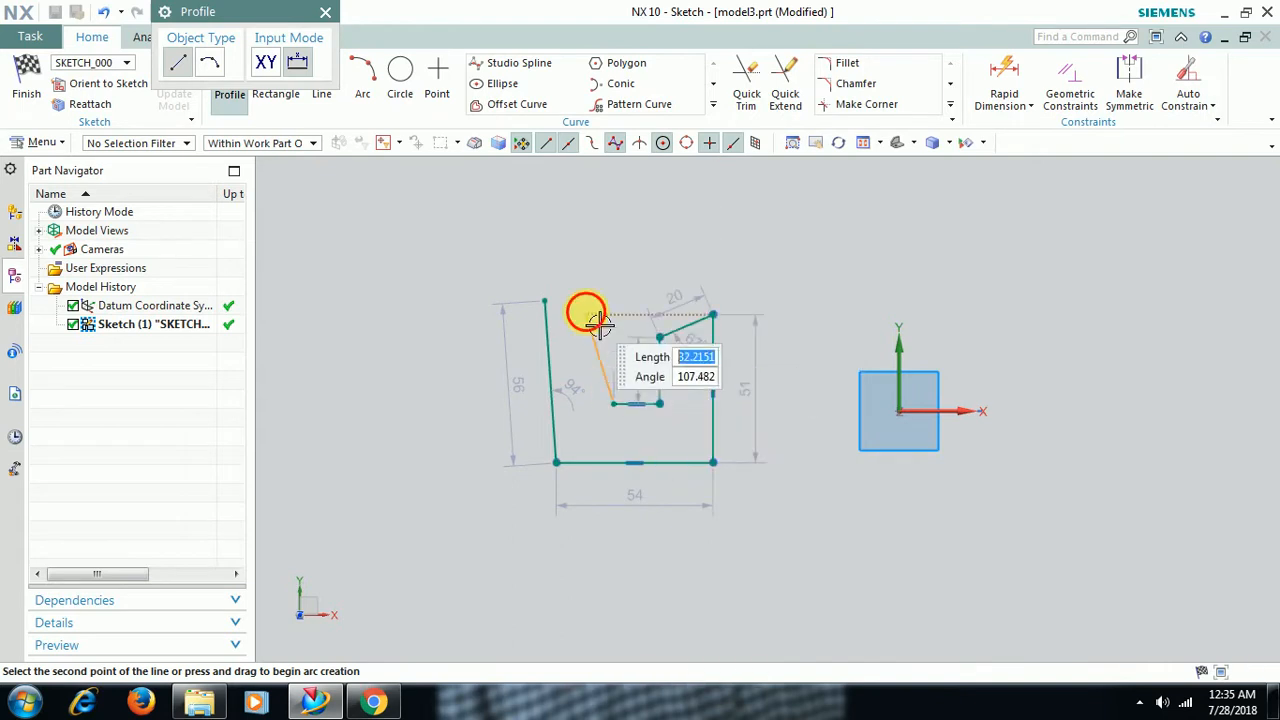
{"action": "left_click", "coordinate": [586, 315]}
{"action": "left_click", "coordinate": [545, 300]}
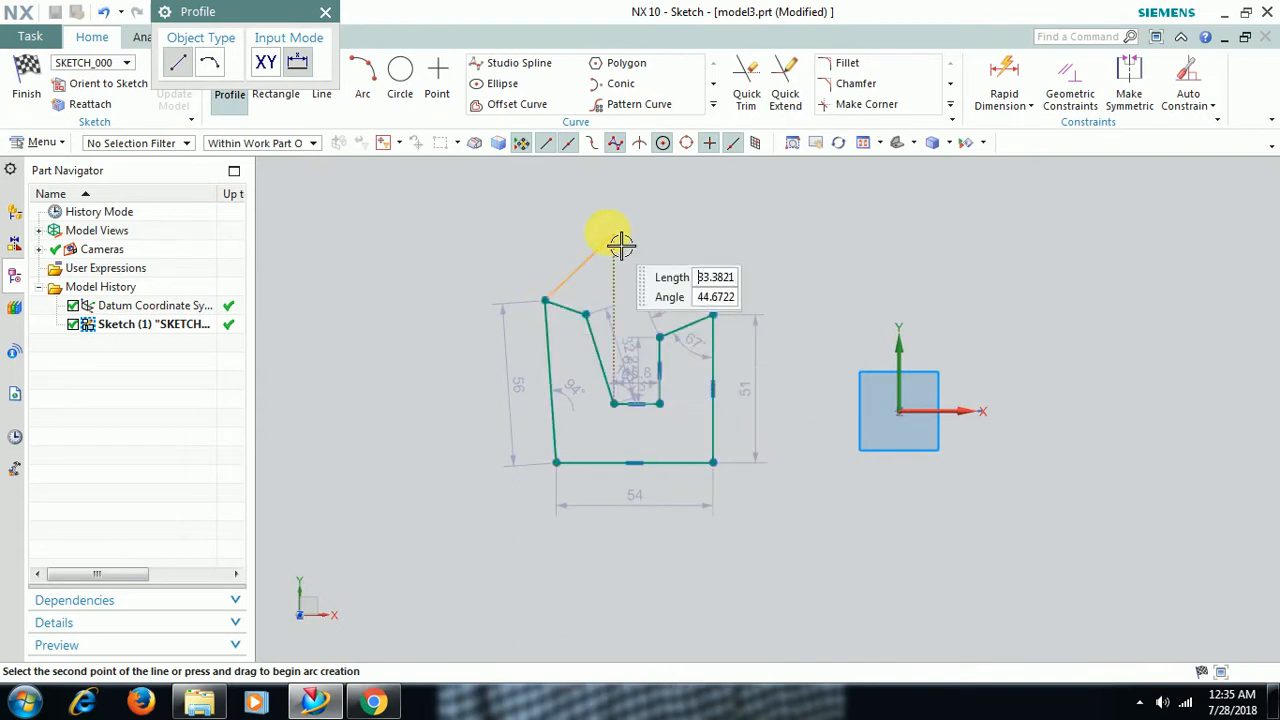
{"action": "left_click", "coordinate": [325, 12]}
{"action": "key", "text": "Escape"}
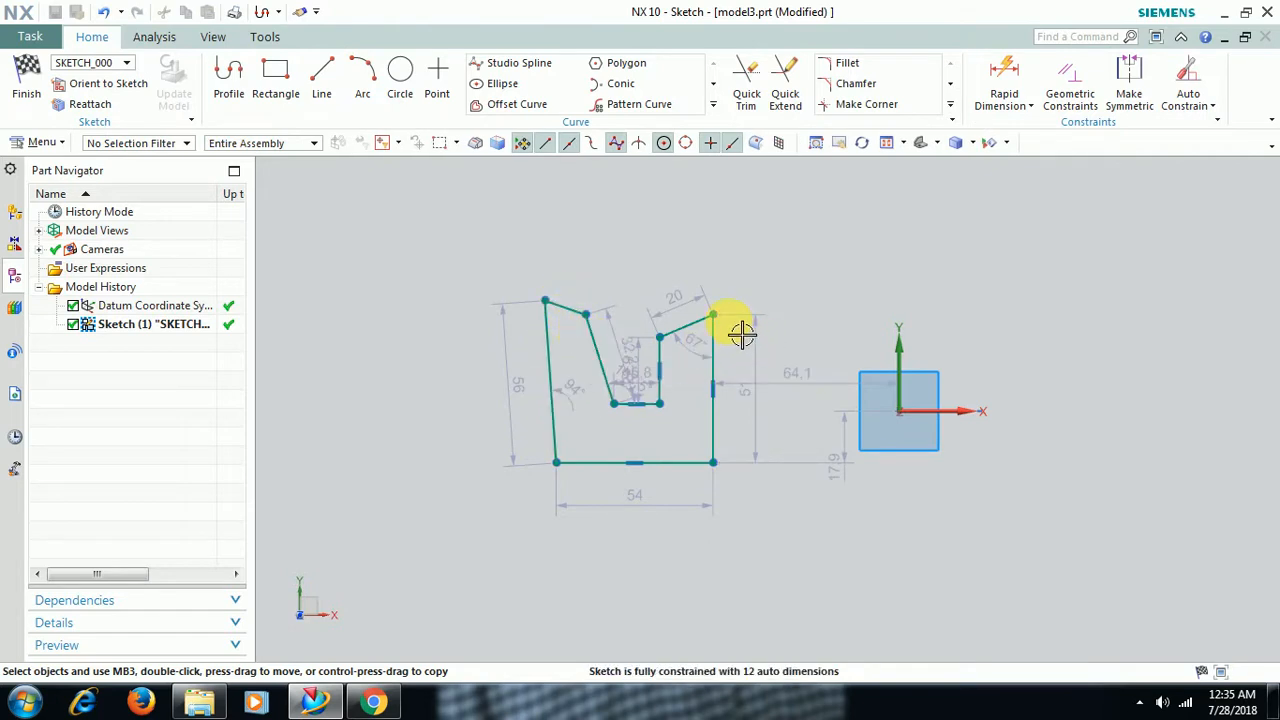
- Reshape the notched profile by moving its outer corners and one notch corner outward, giving a base about 72 mm wide
{"action": "left_click_drag", "start_coordinate": [718, 318], "coordinate": [743, 288]}
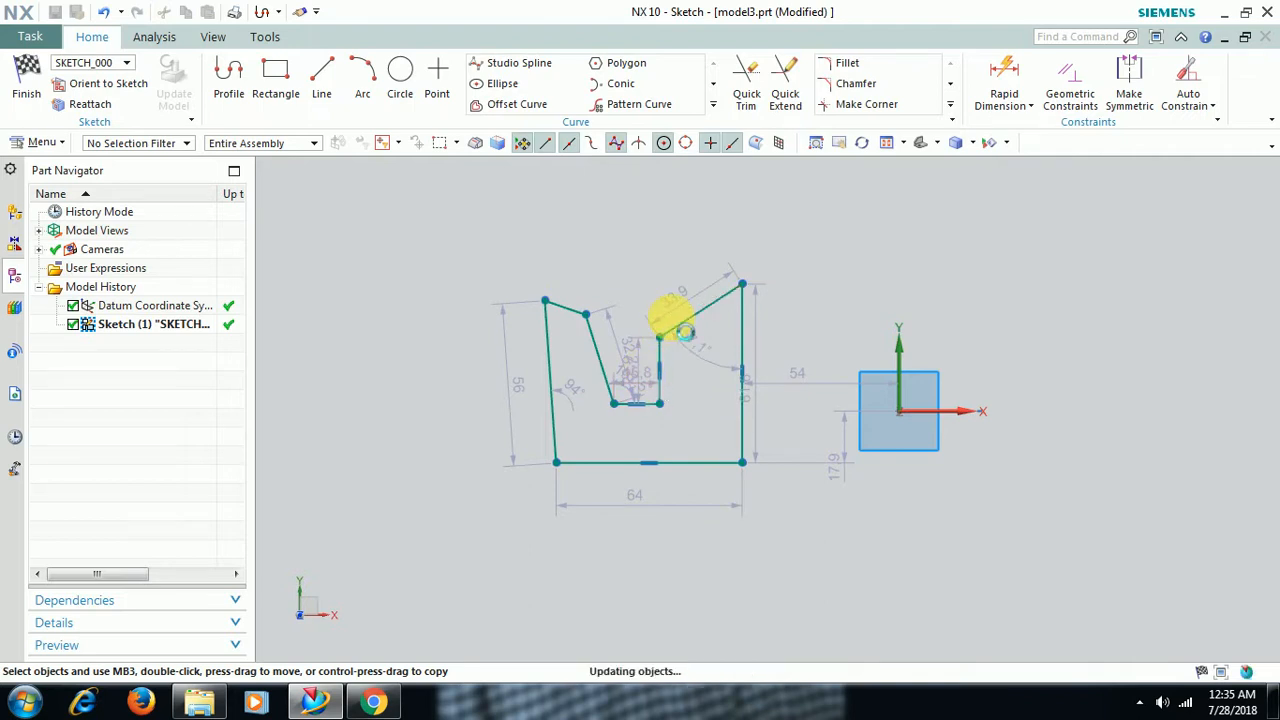
{"action": "left_click_drag", "start_coordinate": [684, 333], "coordinate": [695, 315]}
{"action": "left_click_drag", "start_coordinate": [544, 300], "coordinate": [509, 263]}
{"action": "mouse_move", "coordinate": [571, 477]}
{"action": "left_mouse_down"}
{"action": "mouse_move", "coordinate": [546, 563]}
{"action": "mouse_move", "coordinate": [548, 490]}
{"action": "left_mouse_up"}
- Turn off Create Inferred Constraints for the sketch
{"action": "left_click", "coordinate": [1214, 106]}
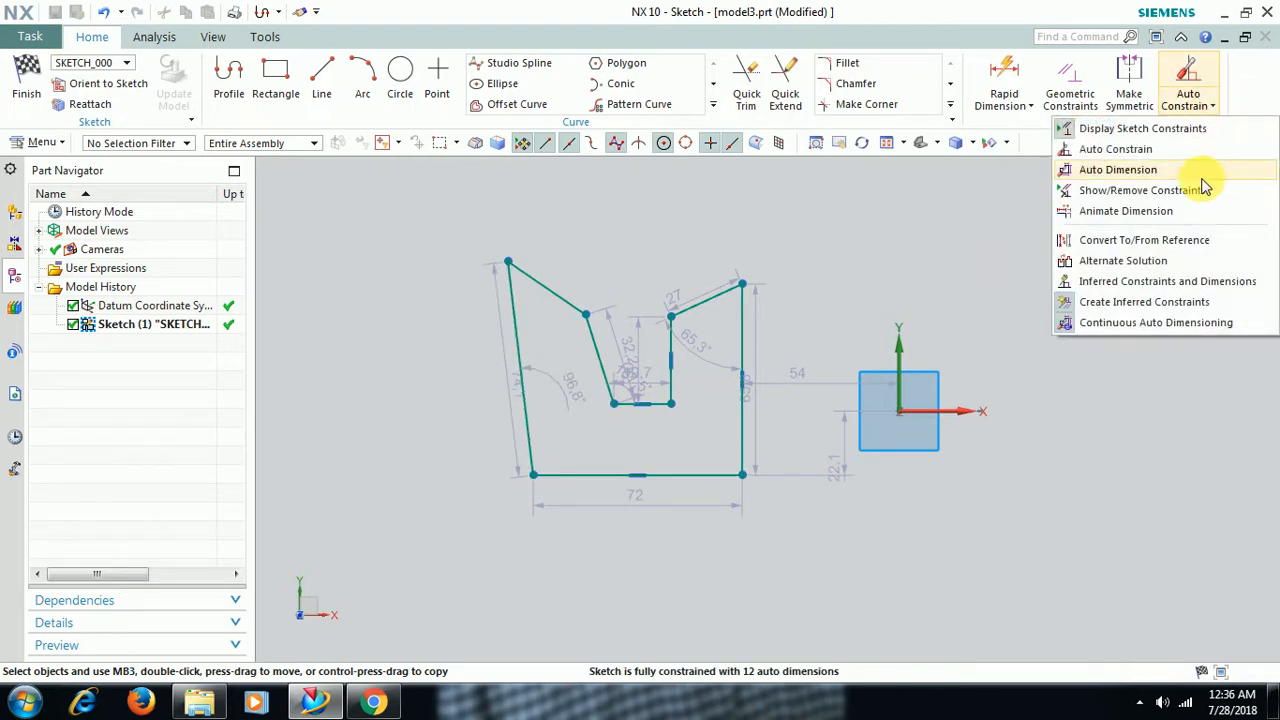
{"action": "left_click", "coordinate": [1130, 310]}
{"action": "left_click", "coordinate": [1226, 112]}
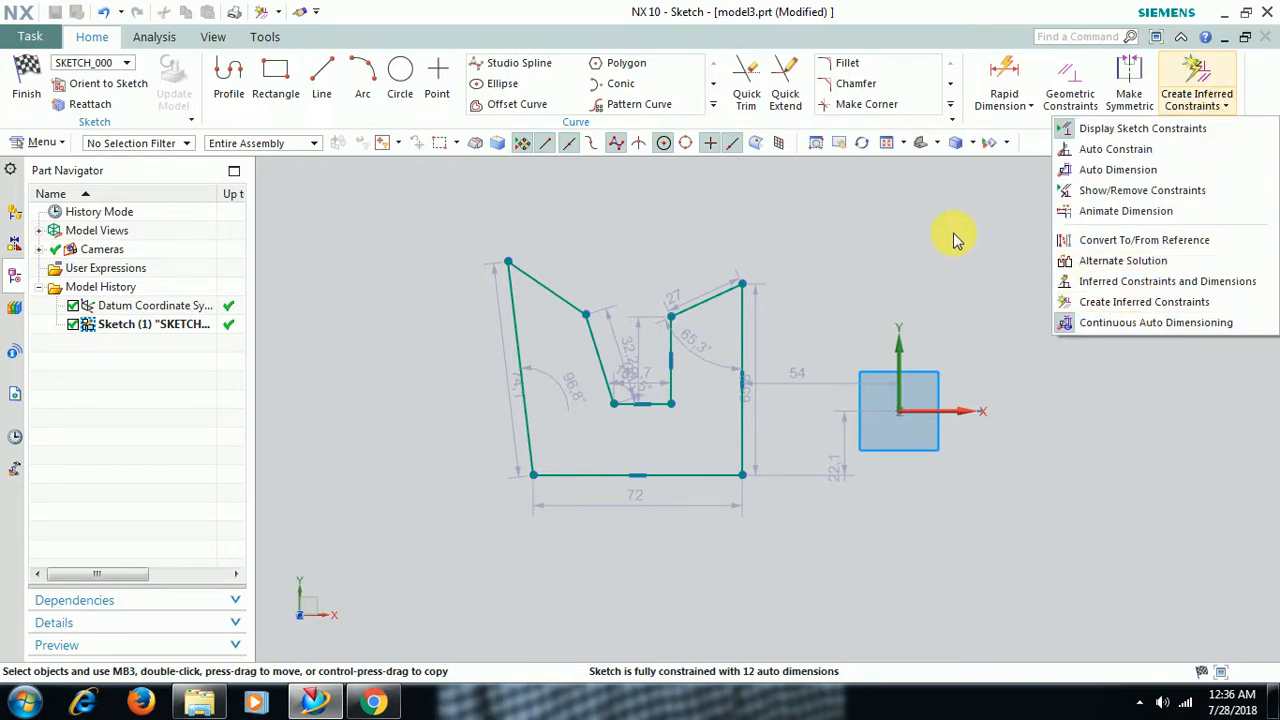
{"action": "left_click", "coordinate": [985, 245]}
- Draw an eight-line notched profile about 52 mm wide and 62 mm high on the positive X side and pull several of its endpoints apart
{"action": "left_click", "coordinate": [229, 71]}
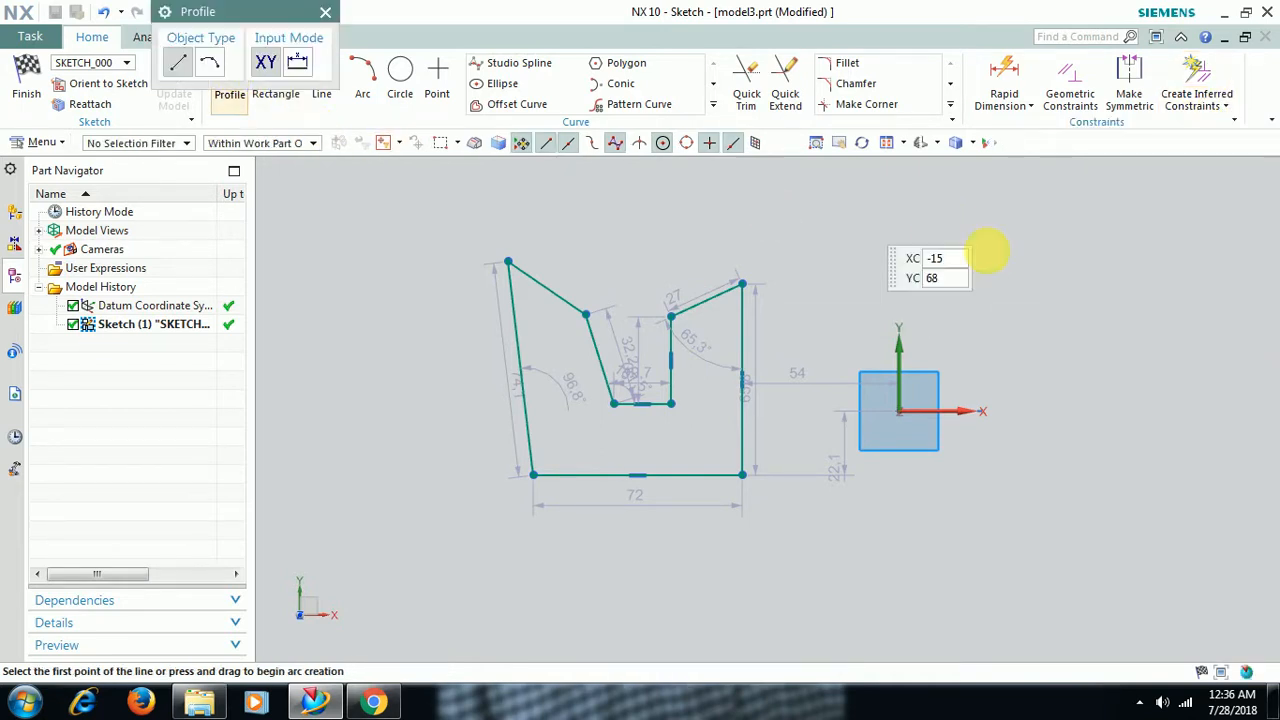
{"action": "left_click", "coordinate": [1018, 290]}
{"action": "left_click", "coordinate": [1015, 466]}
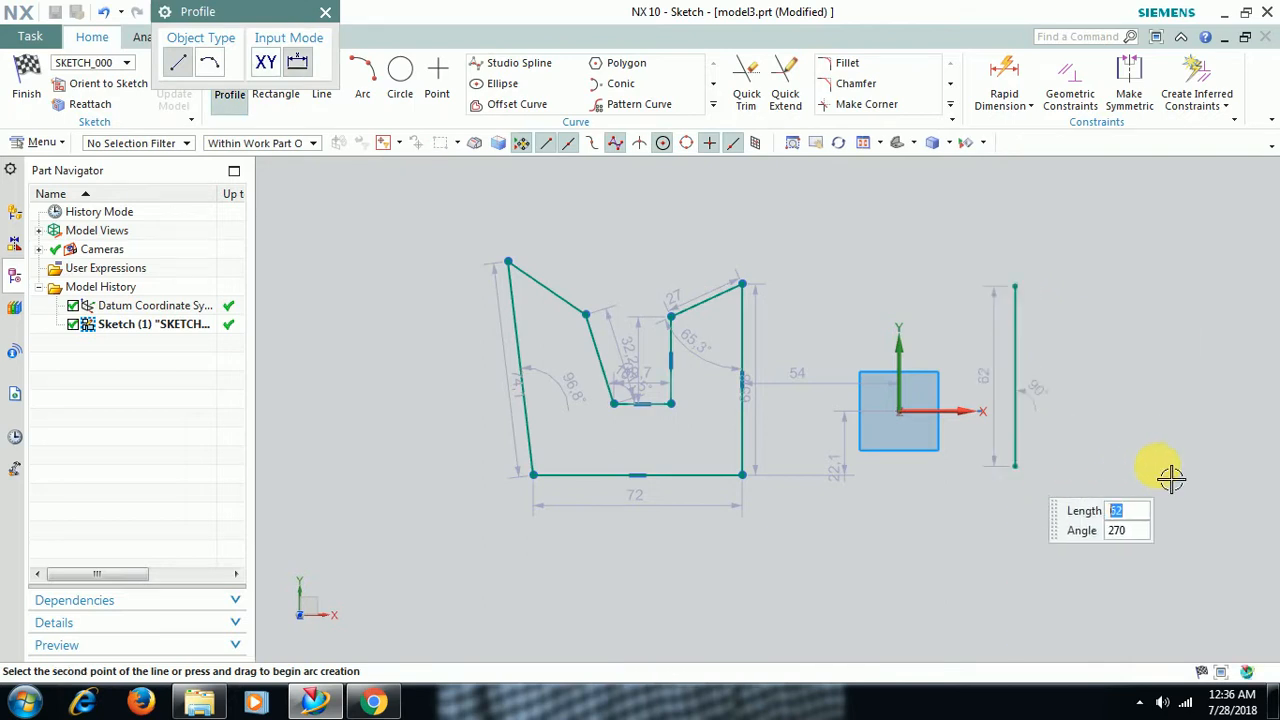
{"action": "left_click", "coordinate": [1166, 466]}
{"action": "left_click", "coordinate": [1166, 307]}
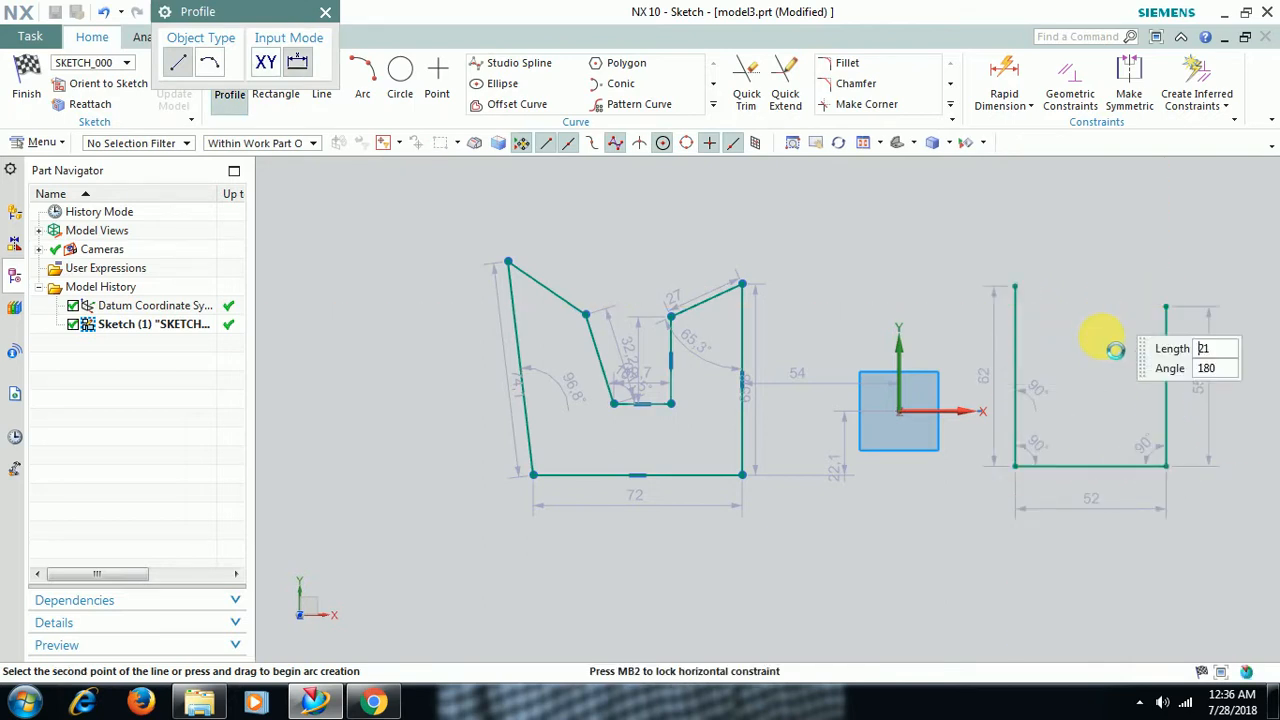
{"action": "left_click", "coordinate": [1105, 307]}
{"action": "left_click", "coordinate": [1090, 375]}
{"action": "left_click", "coordinate": [1047, 352]}
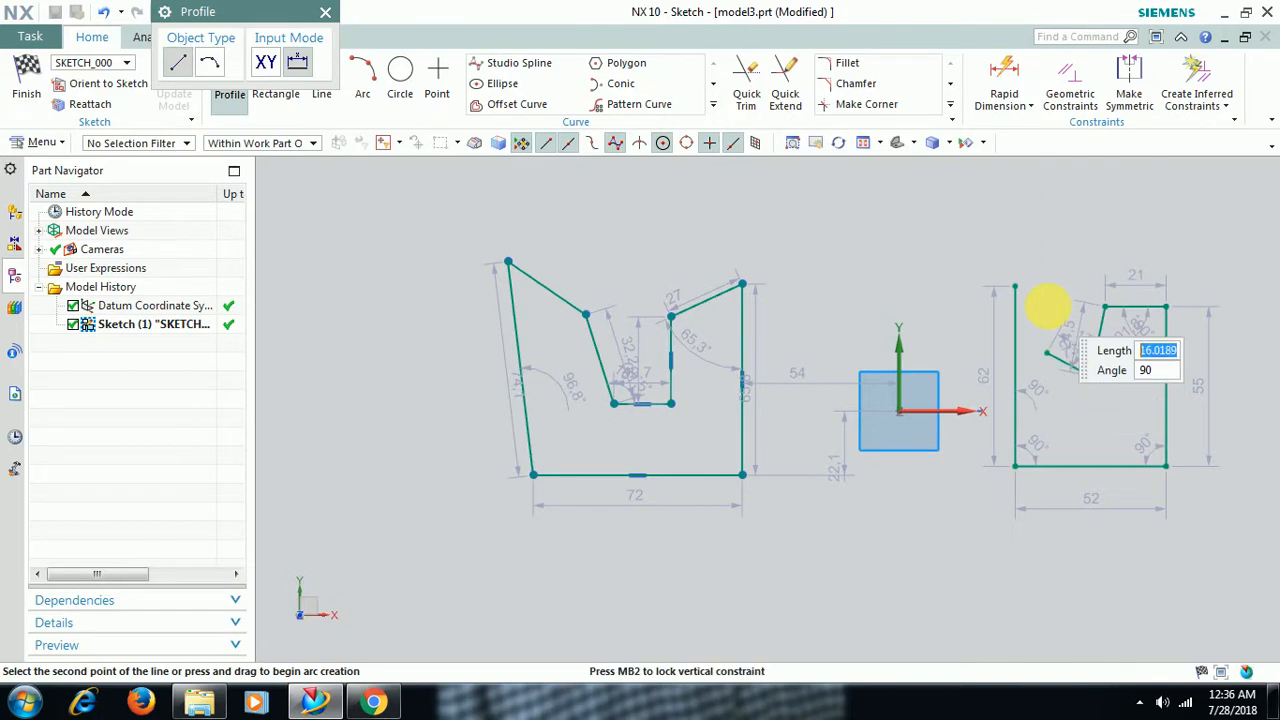
{"action": "left_click", "coordinate": [1046, 308]}
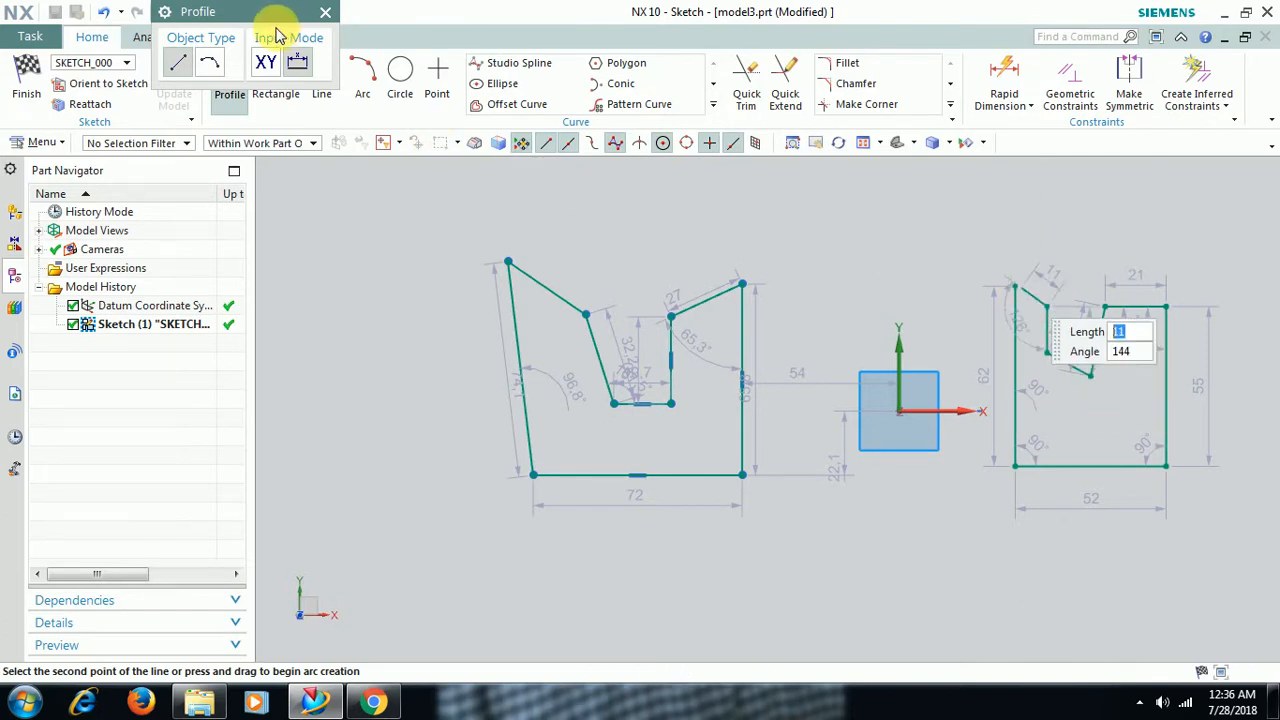
{"action": "left_click", "coordinate": [325, 12]}
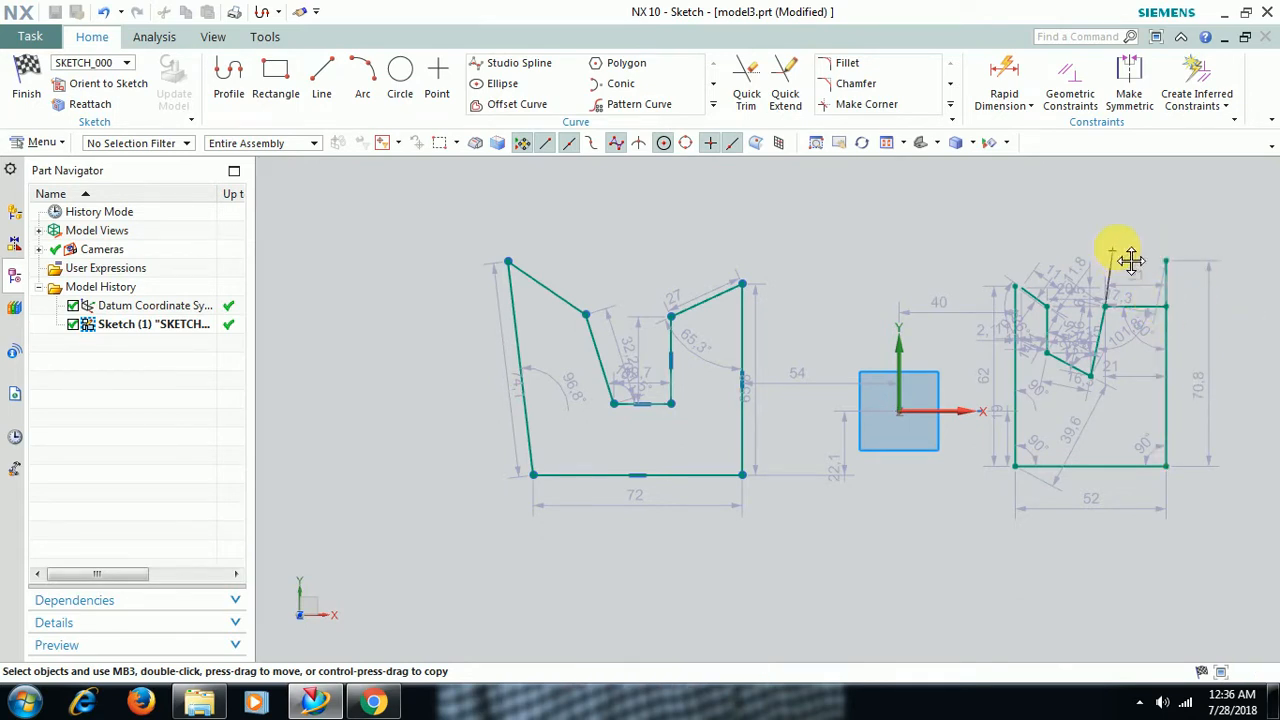
{"action": "left_click_drag", "start_coordinate": [1152, 255], "coordinate": [1152, 255]}
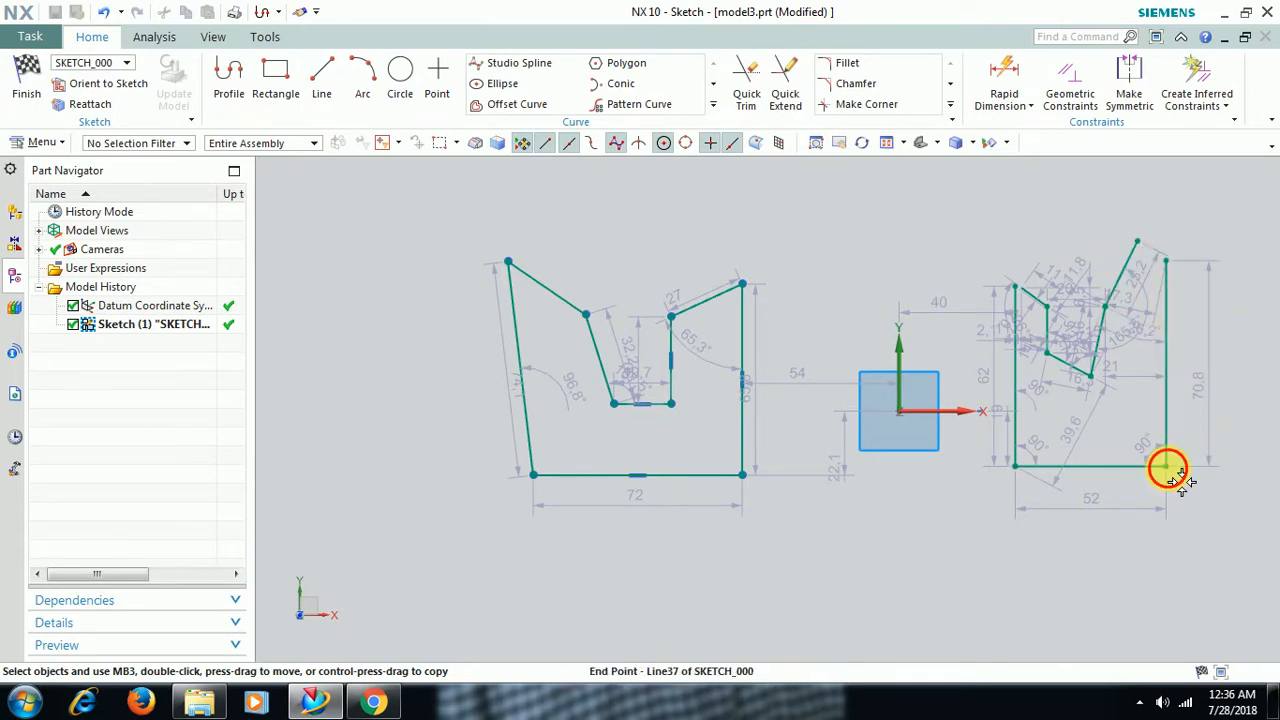
{"action": "left_click_drag", "start_coordinate": [1168, 467], "coordinate": [1196, 410]}
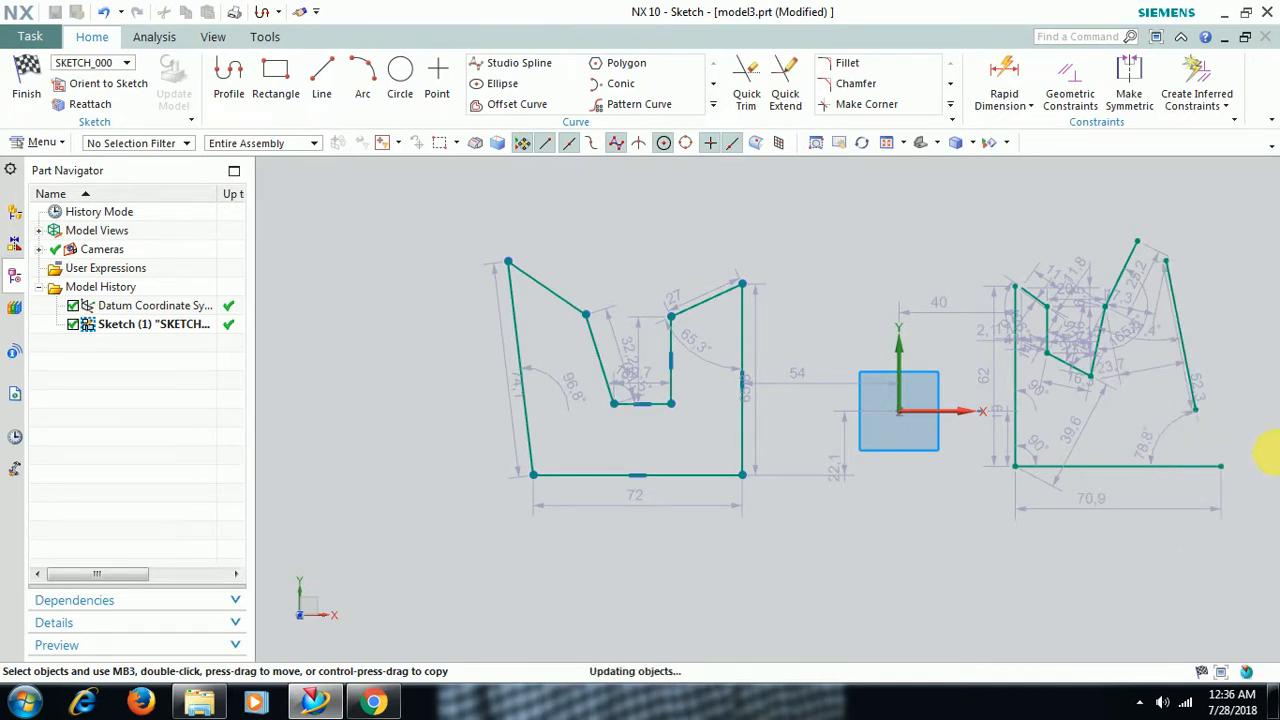
- Turn Create Inferred Constraints back on and delete both notched profiles with their dimensions
{"action": "left_click", "coordinate": [1228, 106]}
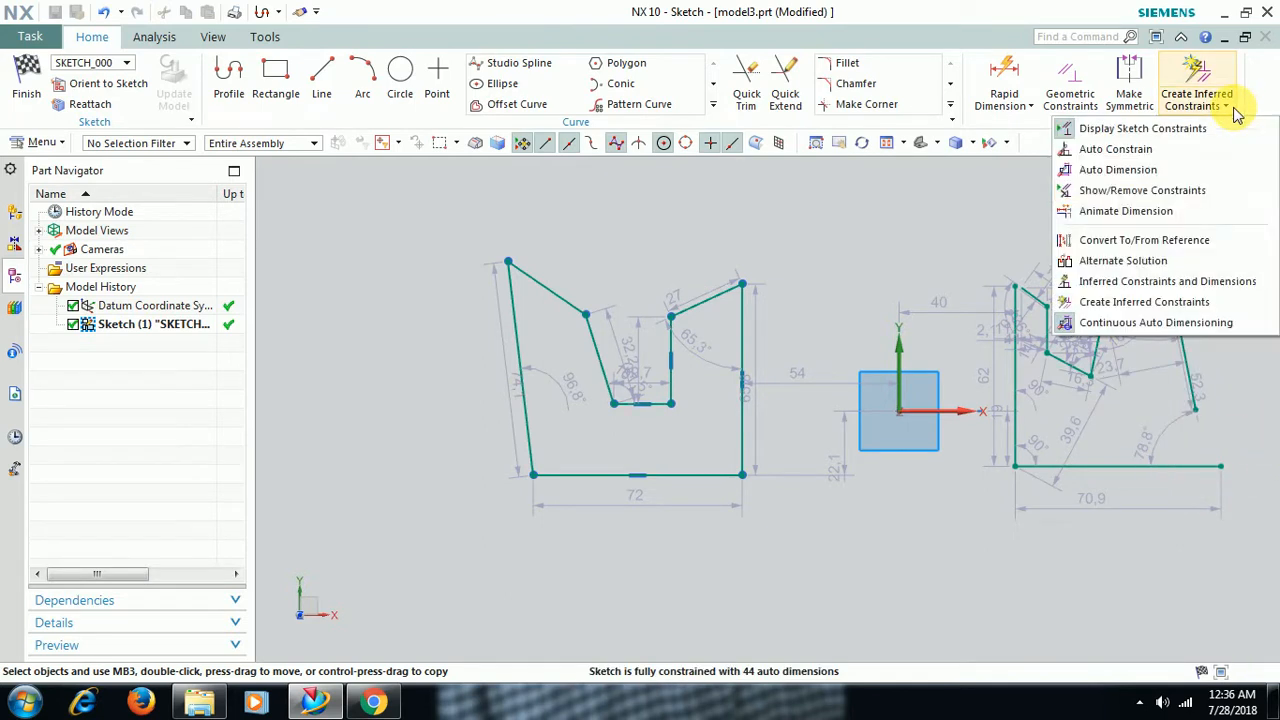
{"action": "left_click", "coordinate": [1120, 305]}
{"action": "mouse_move", "coordinate": [440, 233]}
{"action": "left_mouse_down"}
{"action": "mouse_move", "coordinate": [1258, 592]}
{"action": "mouse_move", "coordinate": [1214, 560]}
{"action": "mouse_move", "coordinate": [1251, 557]}
{"action": "left_mouse_up"}
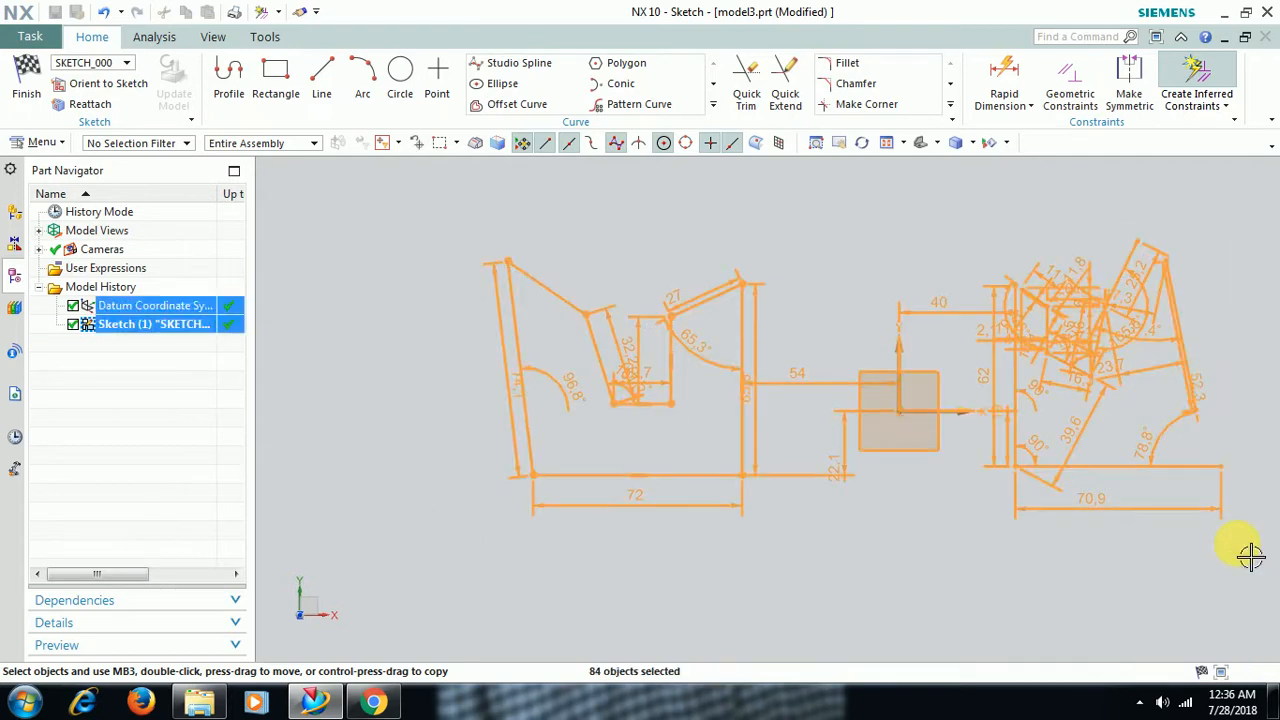
{"action": "key", "text": "Delete"}
- Examine the constraints to infer and the auto dimensioning rules in Inferred Constraints and Dimensions, and close the settings
{"action": "left_click", "coordinate": [1228, 108]}
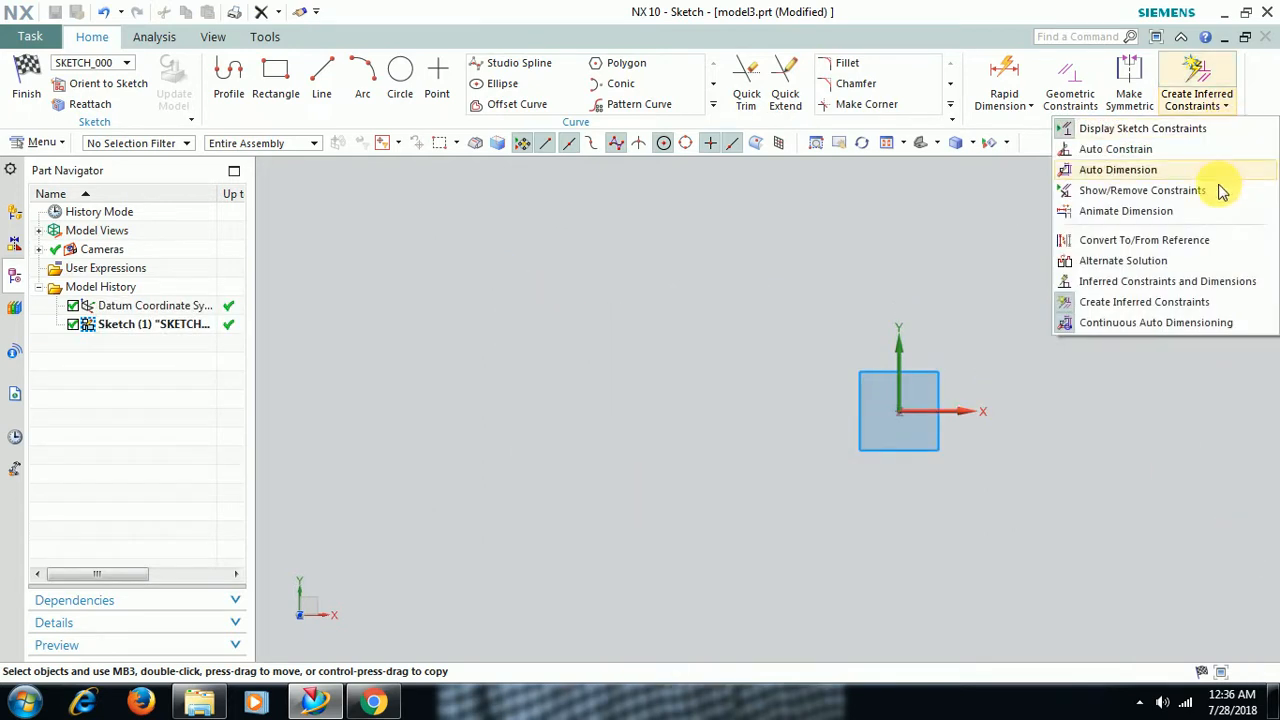
{"action": "left_click", "coordinate": [1147, 284]}
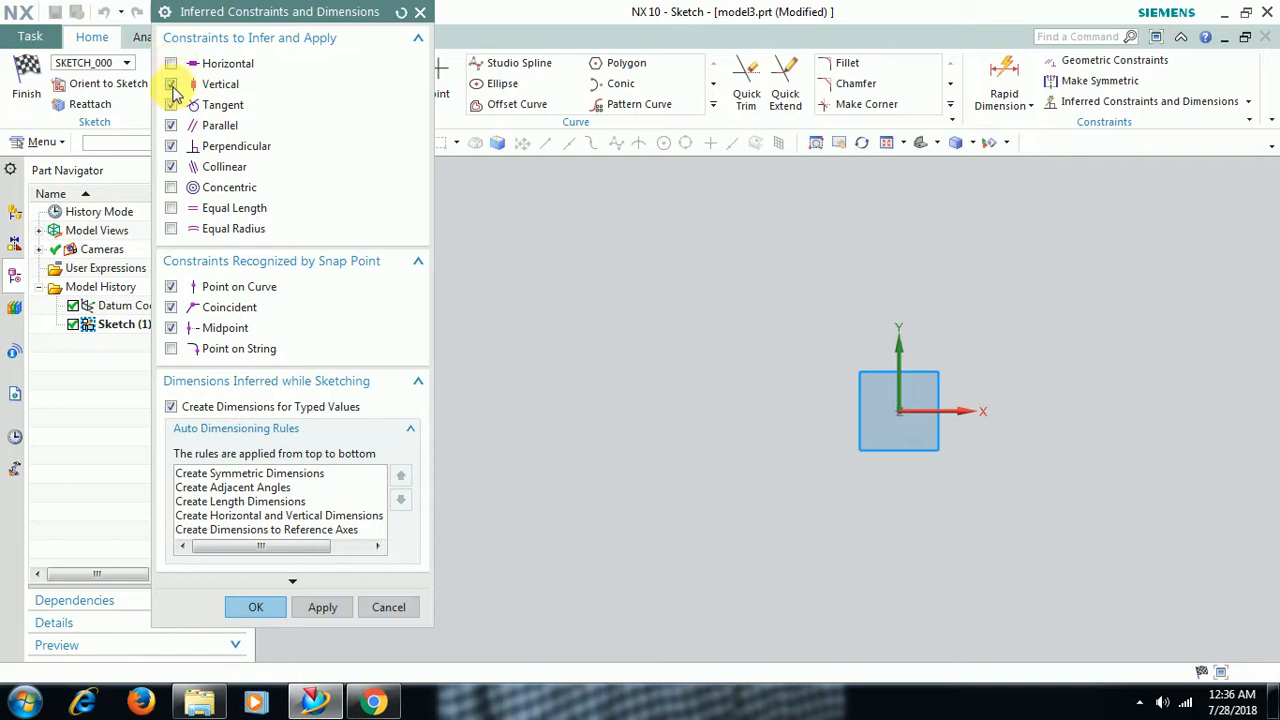
{"action": "left_click", "coordinate": [422, 14]}
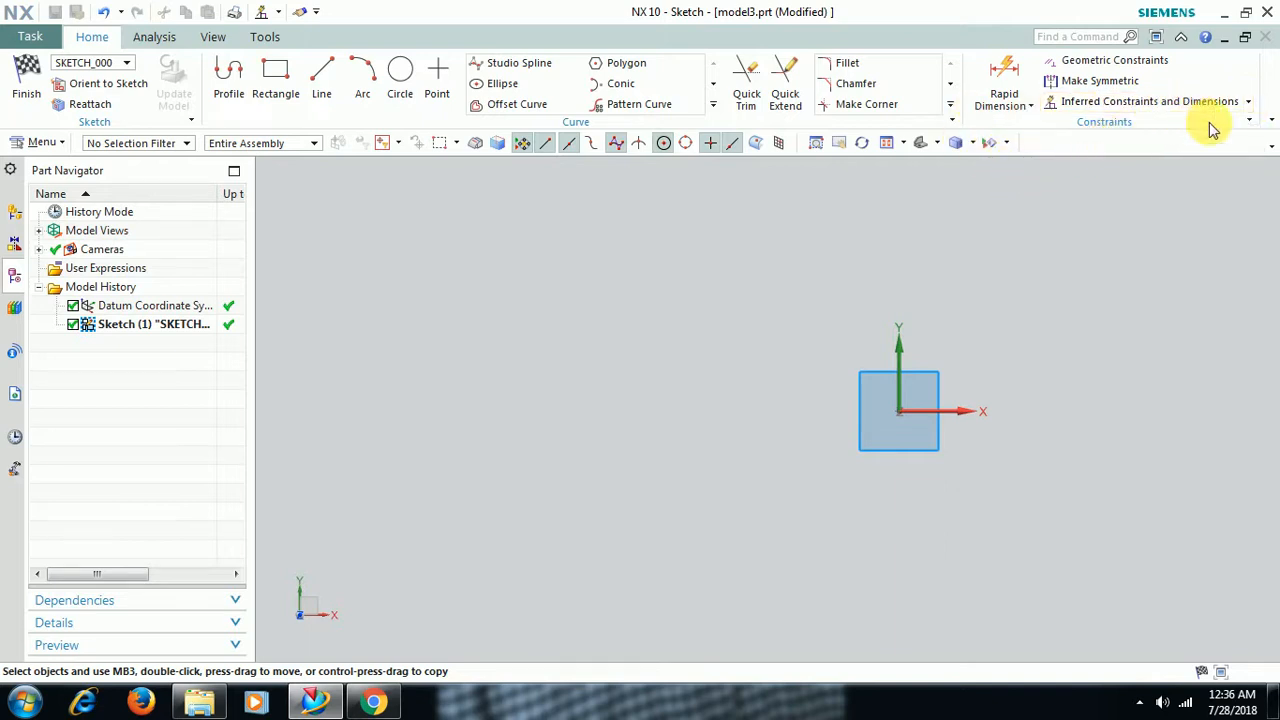
{"action": "left_click", "coordinate": [1247, 102]}
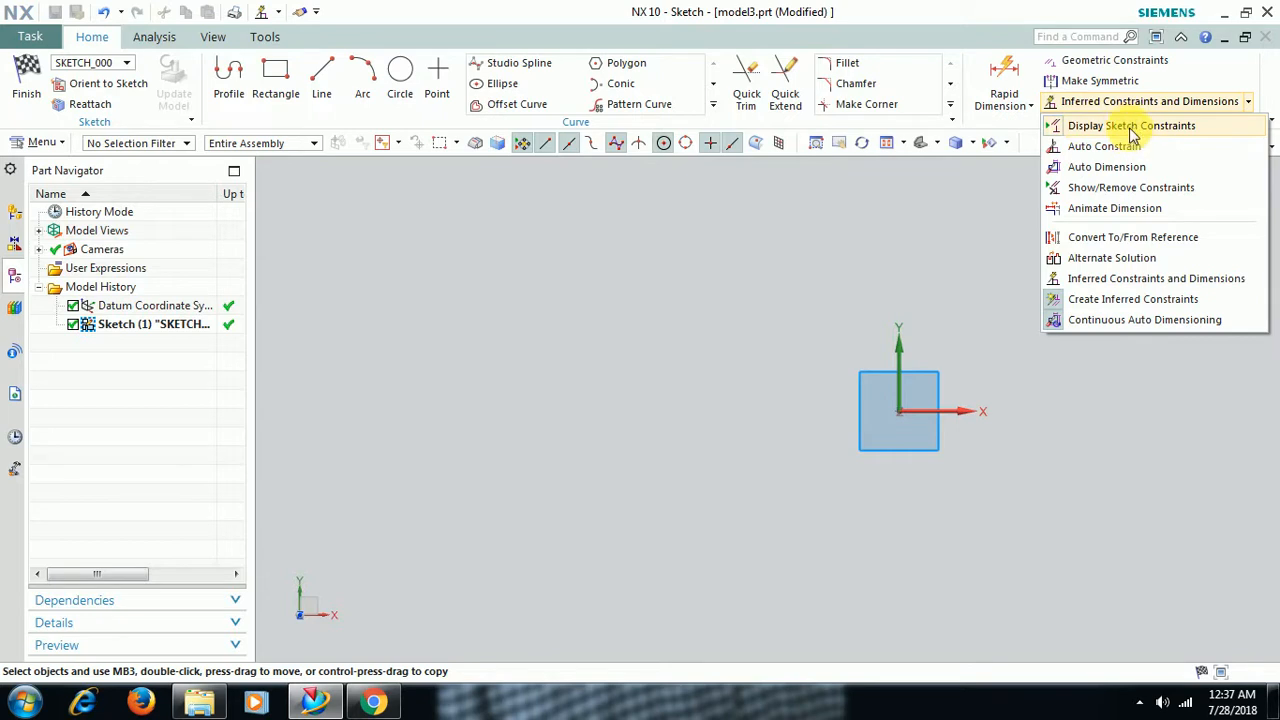
{"action": "left_click", "coordinate": [414, 254]}
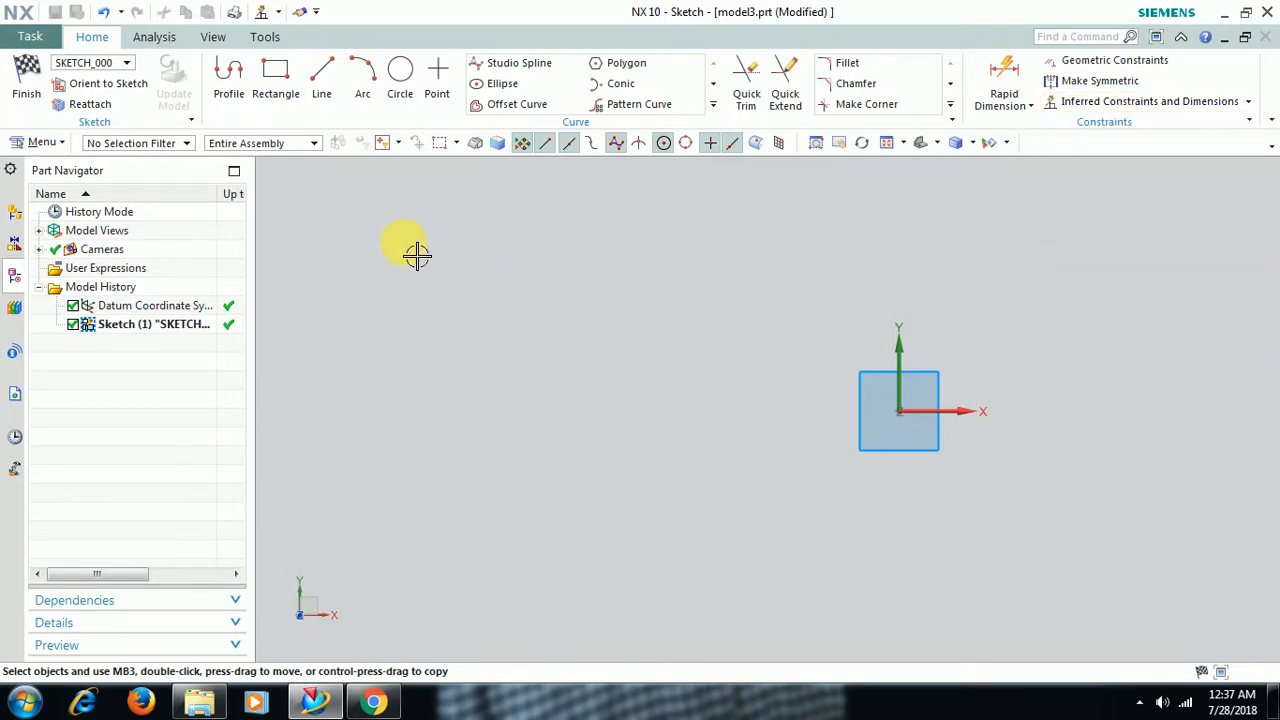
- Draw an open five-line profile about 54 mm wide and 53 mm high on the negative X side and delete it
{"action": "left_click", "coordinate": [220, 82]}
{"action": "left_click", "coordinate": [541, 283]}
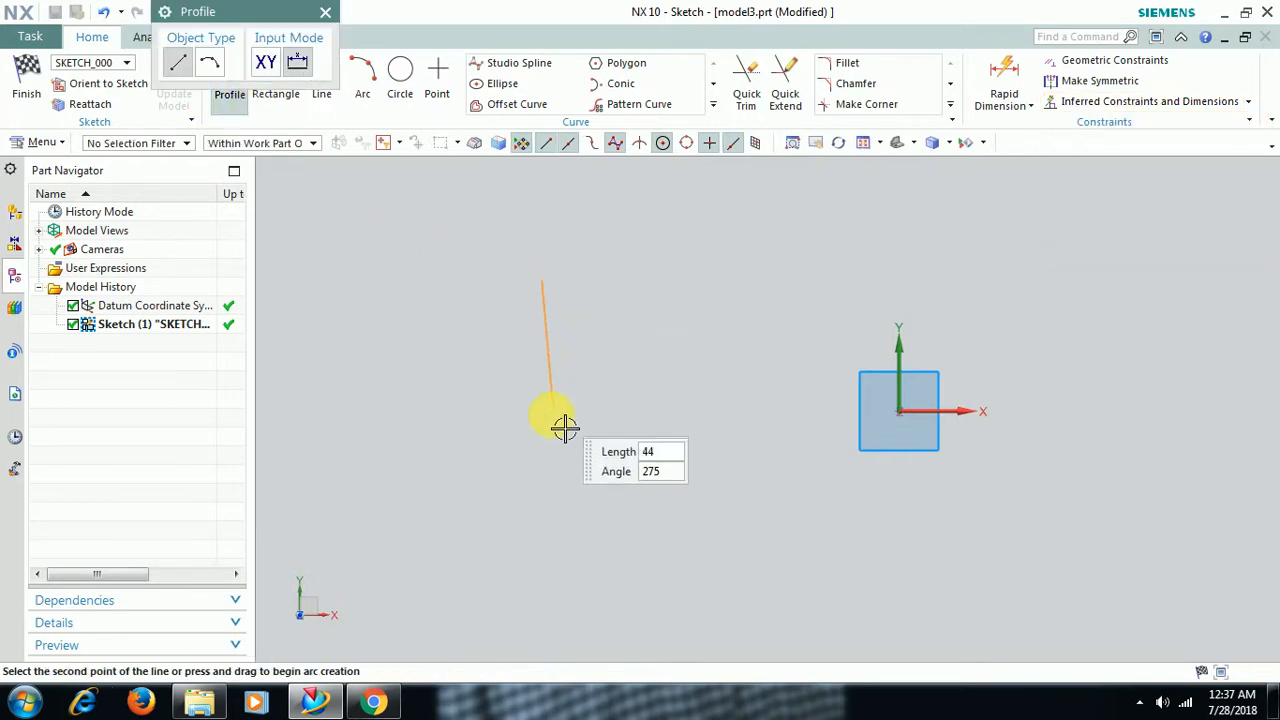
{"action": "left_click", "coordinate": [548, 434]}
{"action": "left_click", "coordinate": [698, 434]}
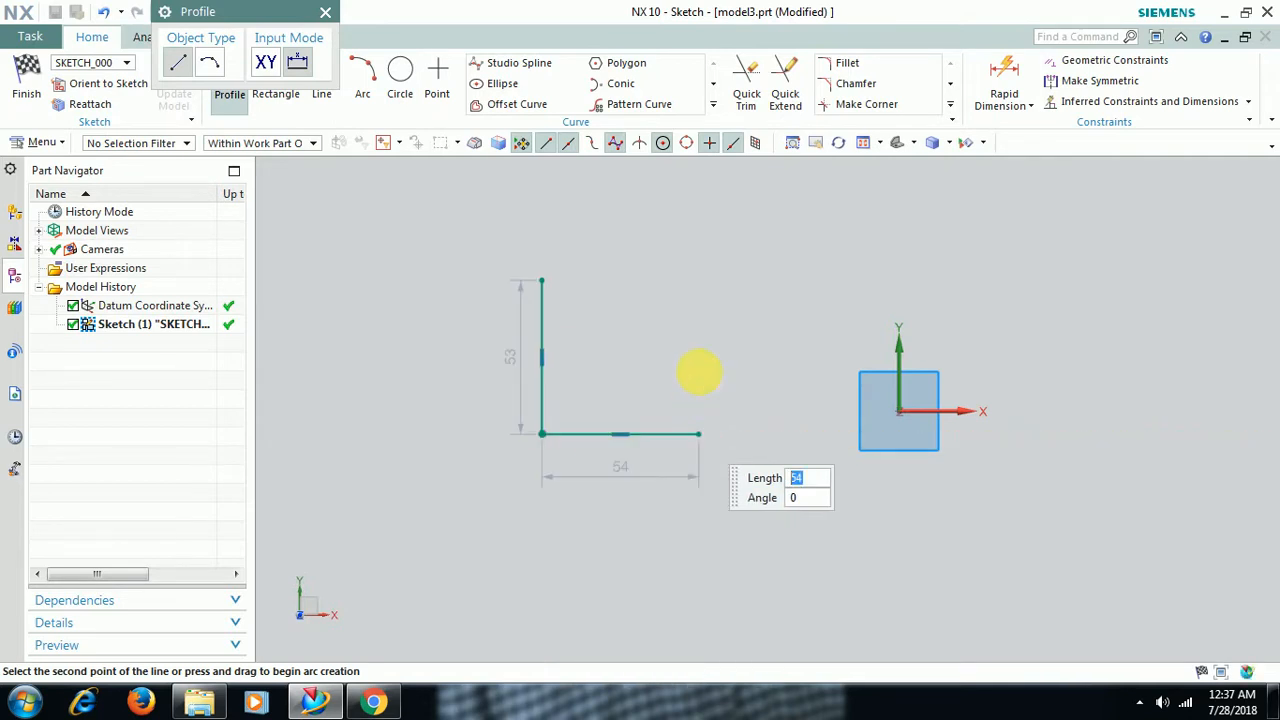
{"action": "left_click", "coordinate": [698, 280]}
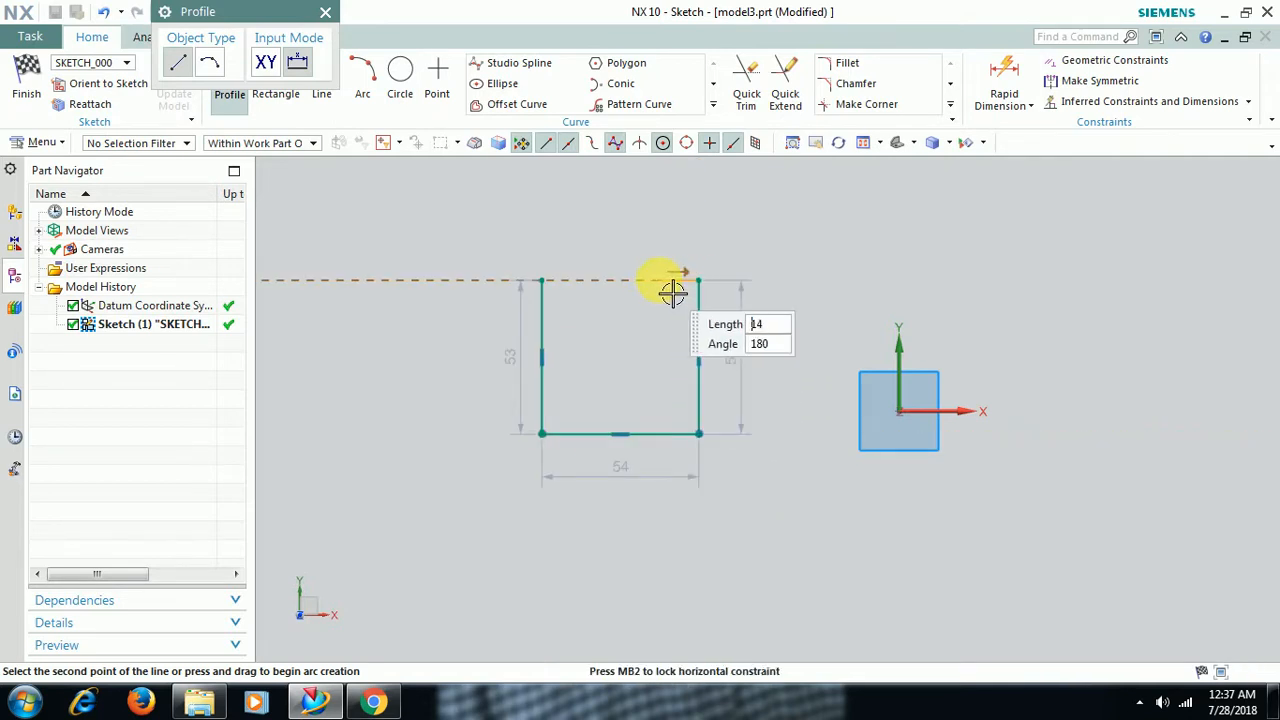
{"action": "left_click", "coordinate": [657, 280]}
{"action": "left_click", "coordinate": [657, 335]}
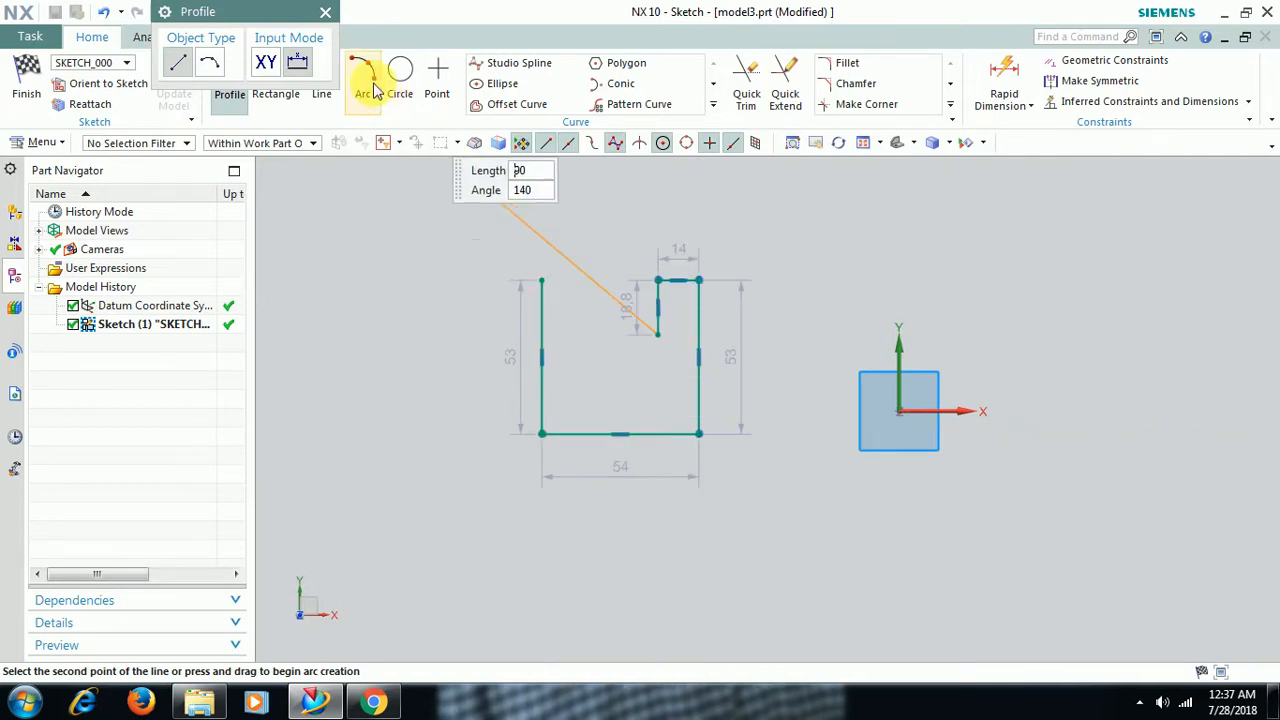
{"action": "left_click", "coordinate": [325, 12]}
{"action": "left_click_drag", "start_coordinate": [490, 239], "coordinate": [797, 497]}
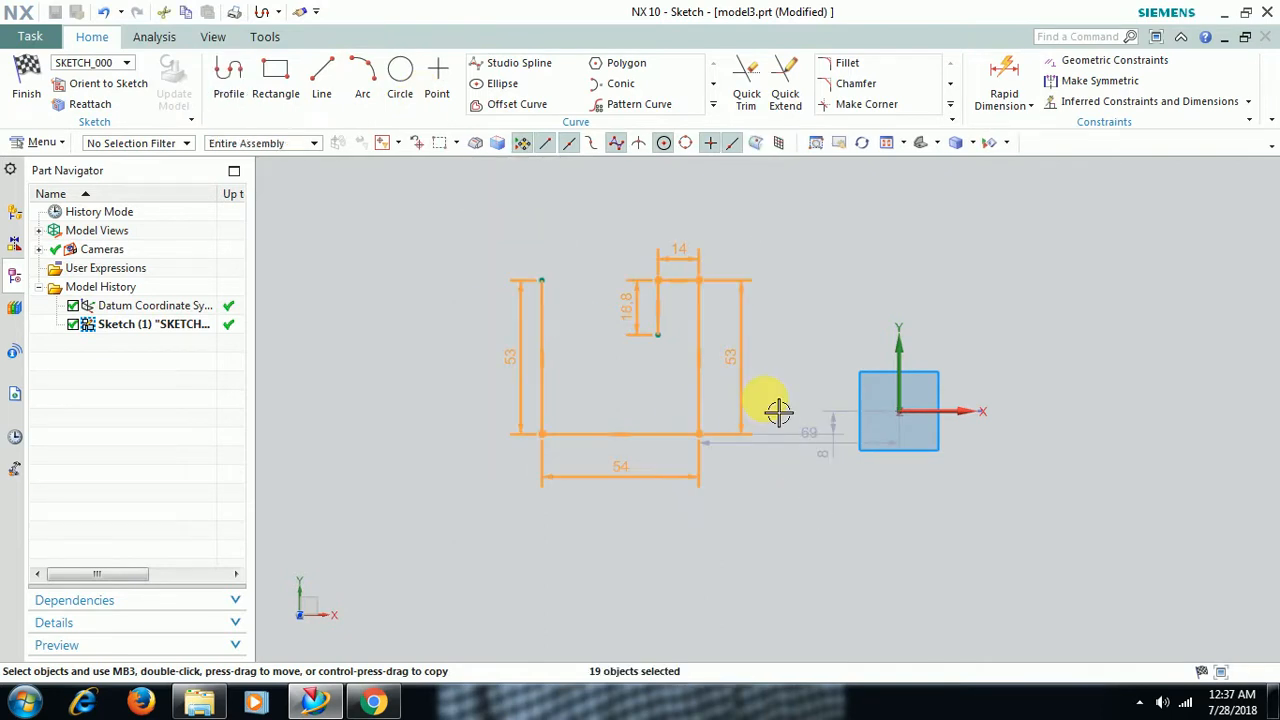
{"action": "key", "text": "Delete"}
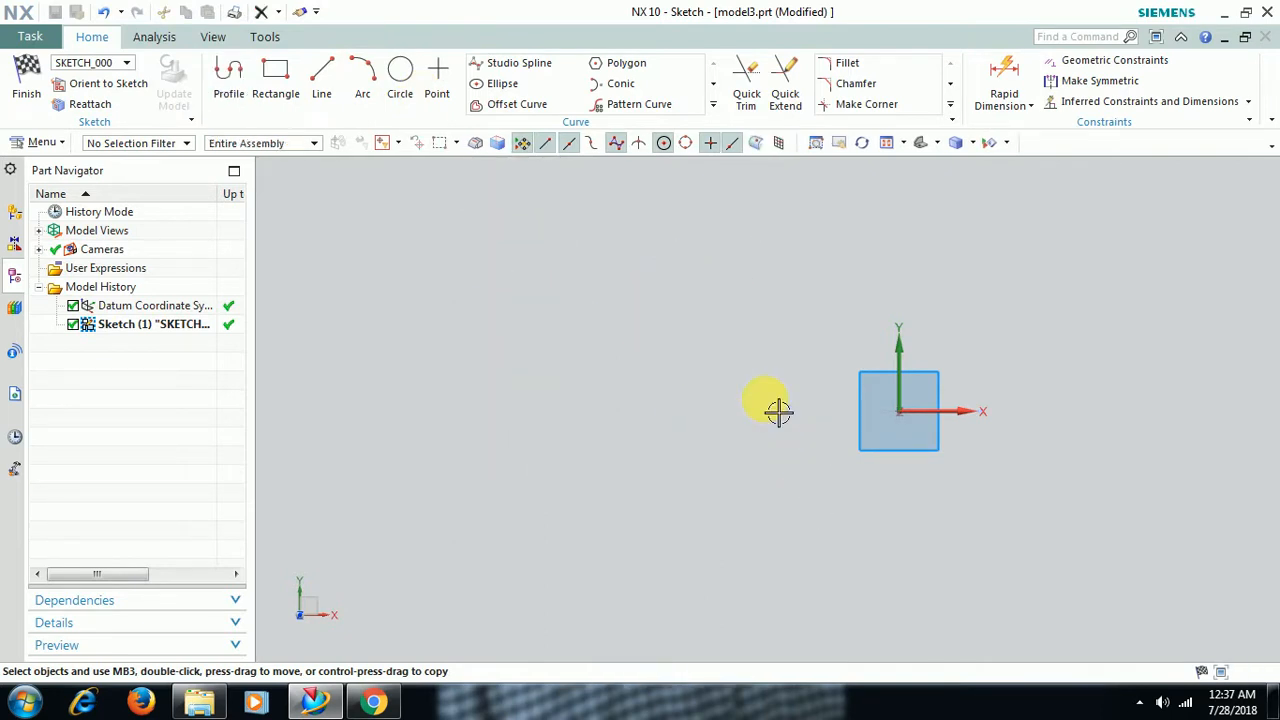
- Turn off Horizontal and Vertical among the constraints to infer and apply in Inferred Constraints and Dimensions
{"action": "left_click", "coordinate": [1248, 101]}
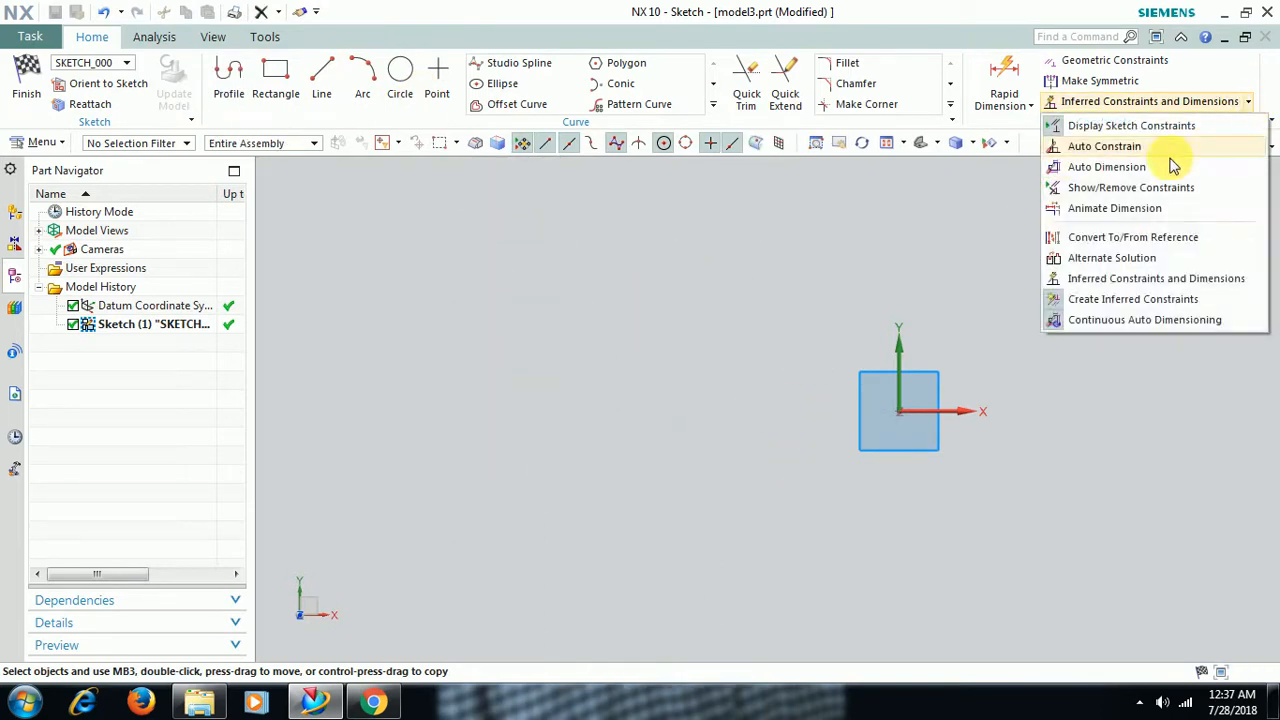
{"action": "left_click", "coordinate": [1168, 283]}
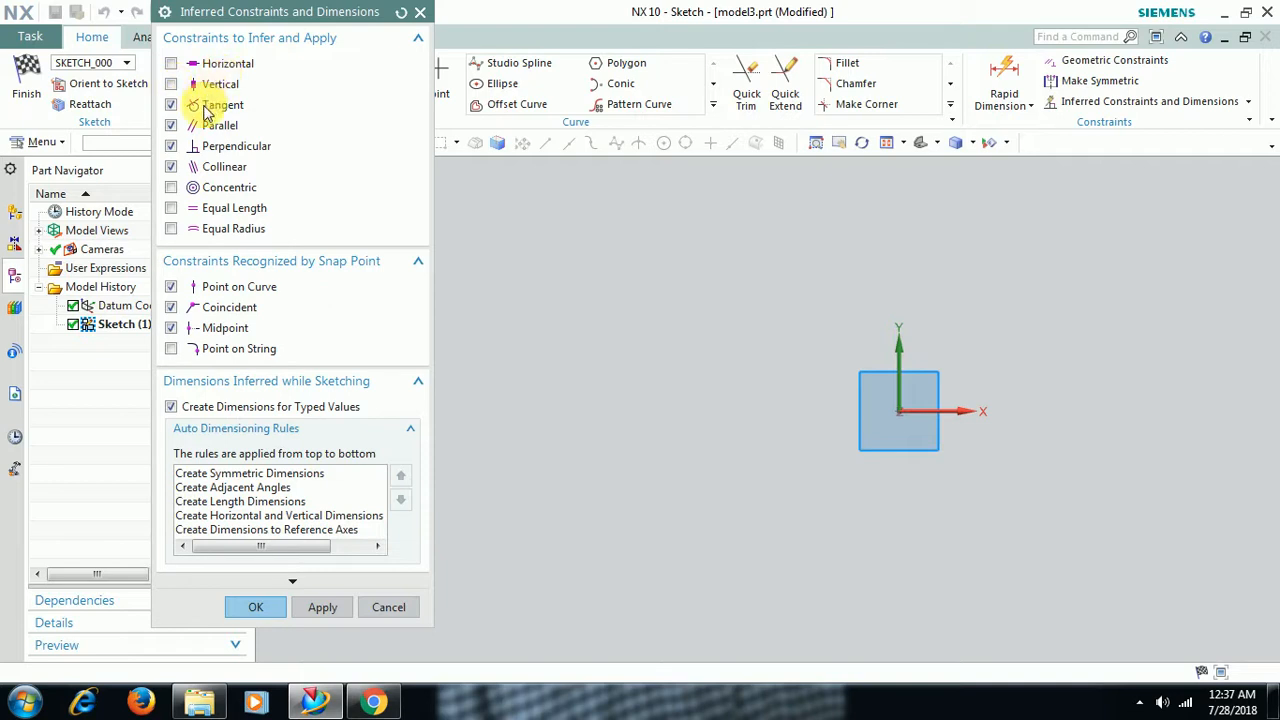
{"action": "left_click", "coordinate": [262, 607]}
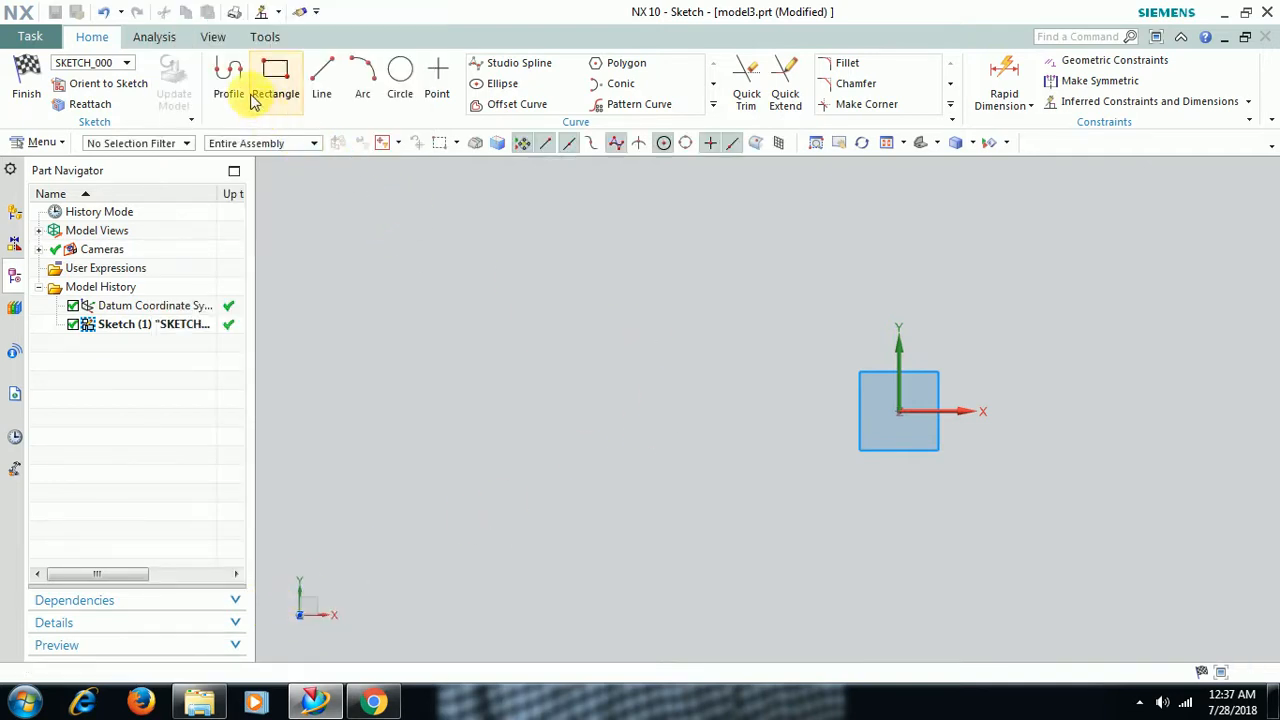
{"action": "left_click", "coordinate": [1252, 104]}
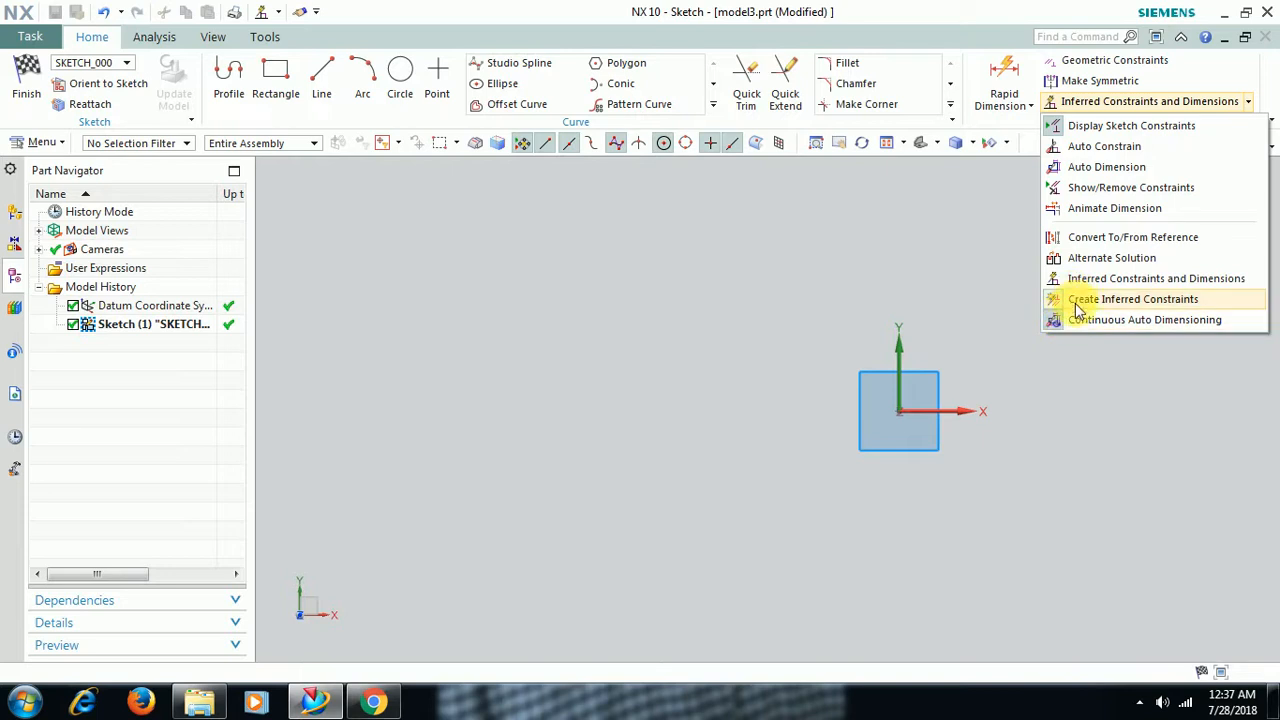
{"action": "left_click", "coordinate": [590, 313]}
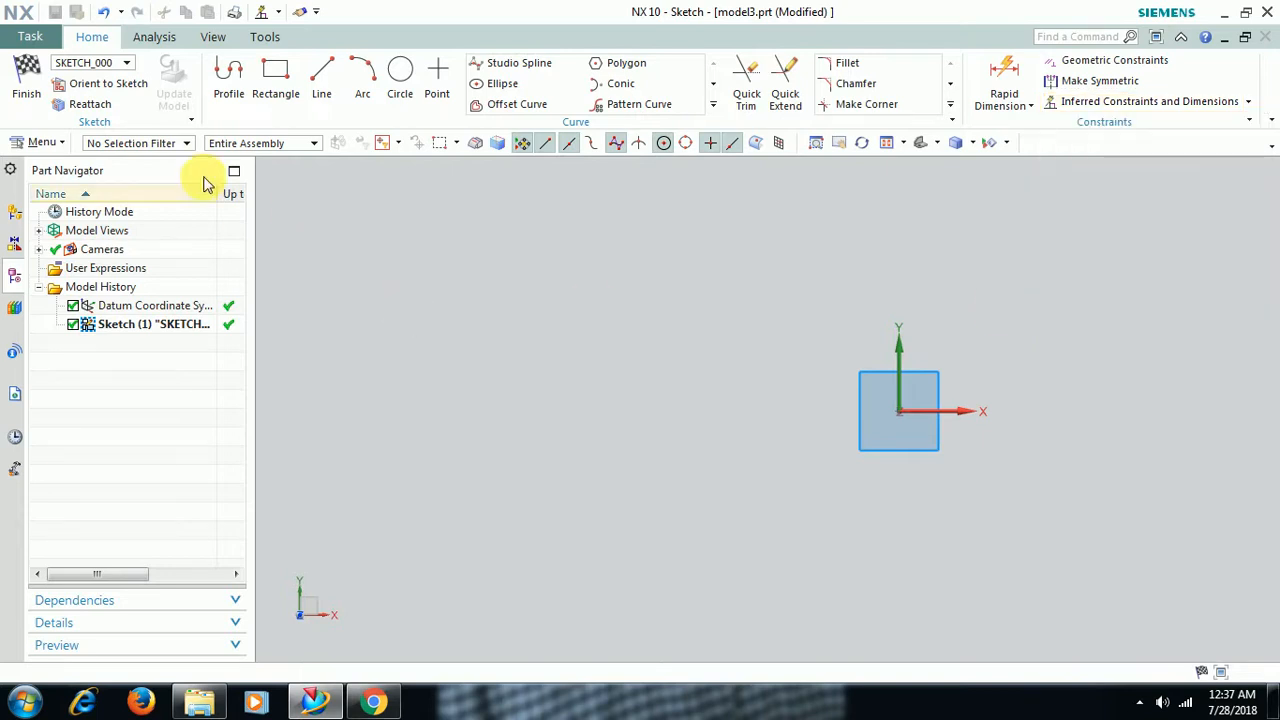
- Draw a closed eight-line U-shaped profile about 58.8 mm wide and 72 mm high on the negative X side
{"action": "left_click", "coordinate": [226, 80]}
{"action": "left_click", "coordinate": [499, 264]}
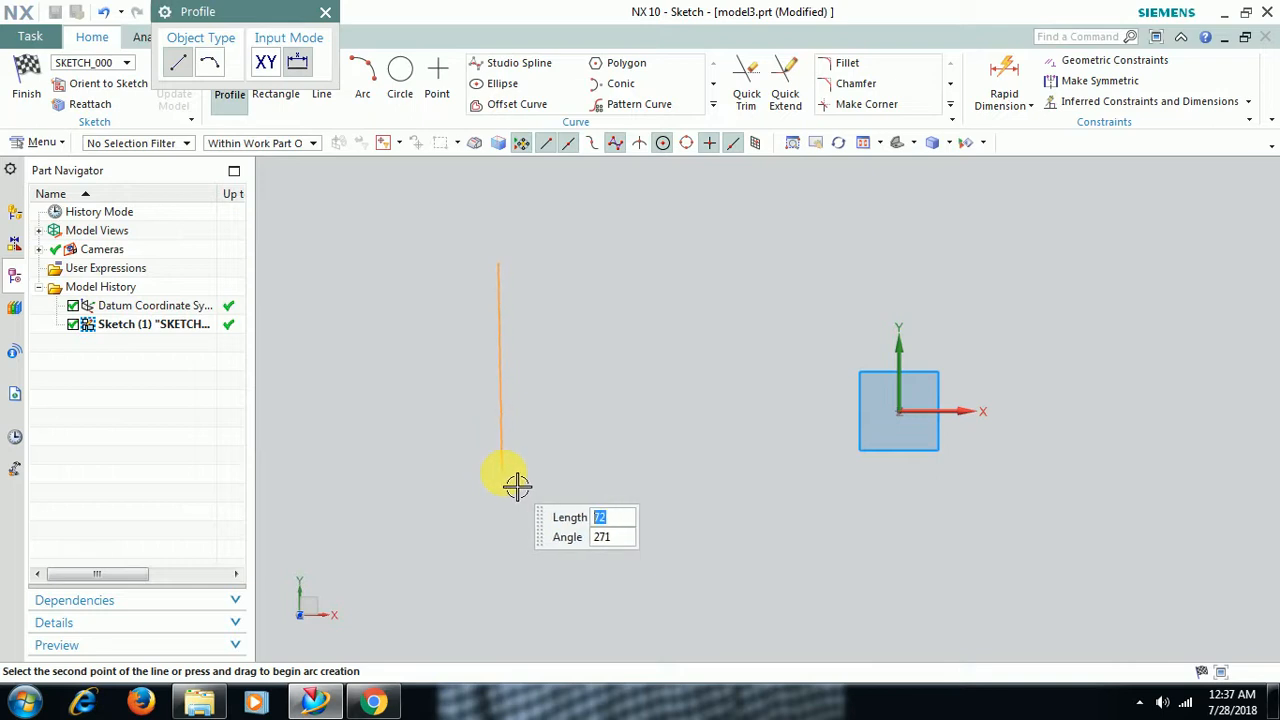
{"action": "left_click", "coordinate": [518, 486]}
{"action": "left_click", "coordinate": [673, 469]}
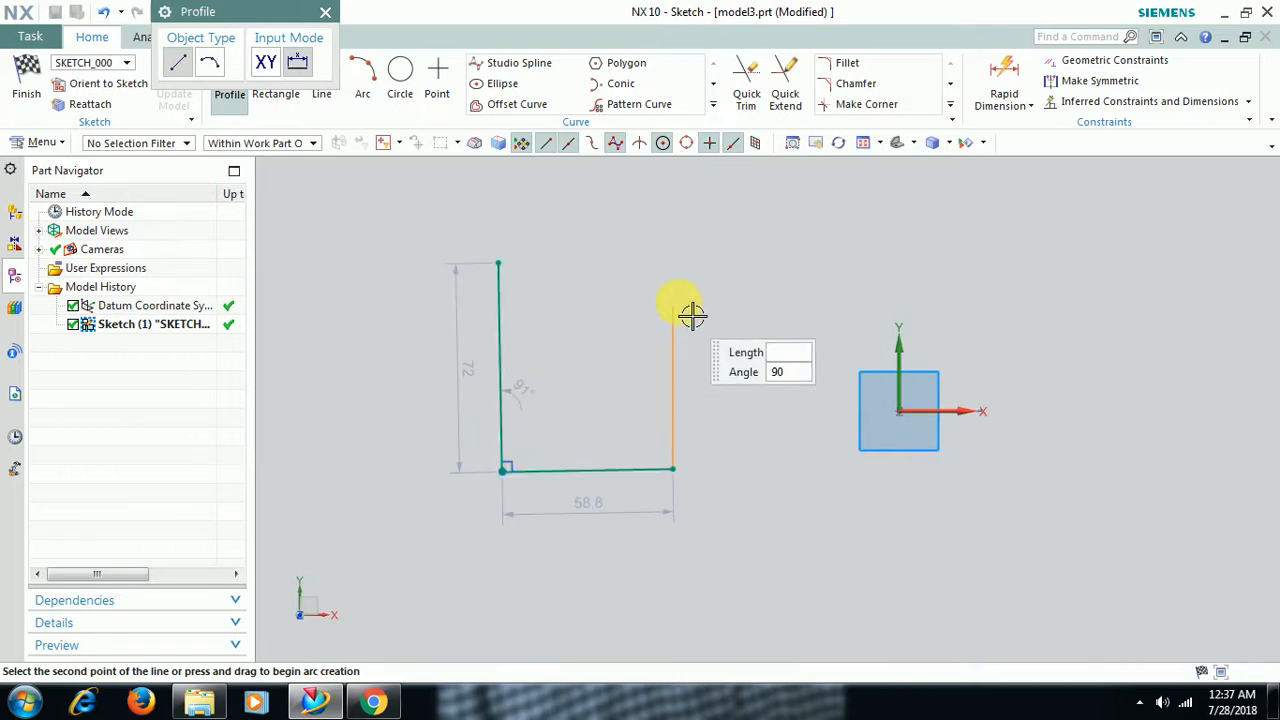
{"action": "left_click", "coordinate": [669, 264]}
{"action": "left_click", "coordinate": [617, 264]}
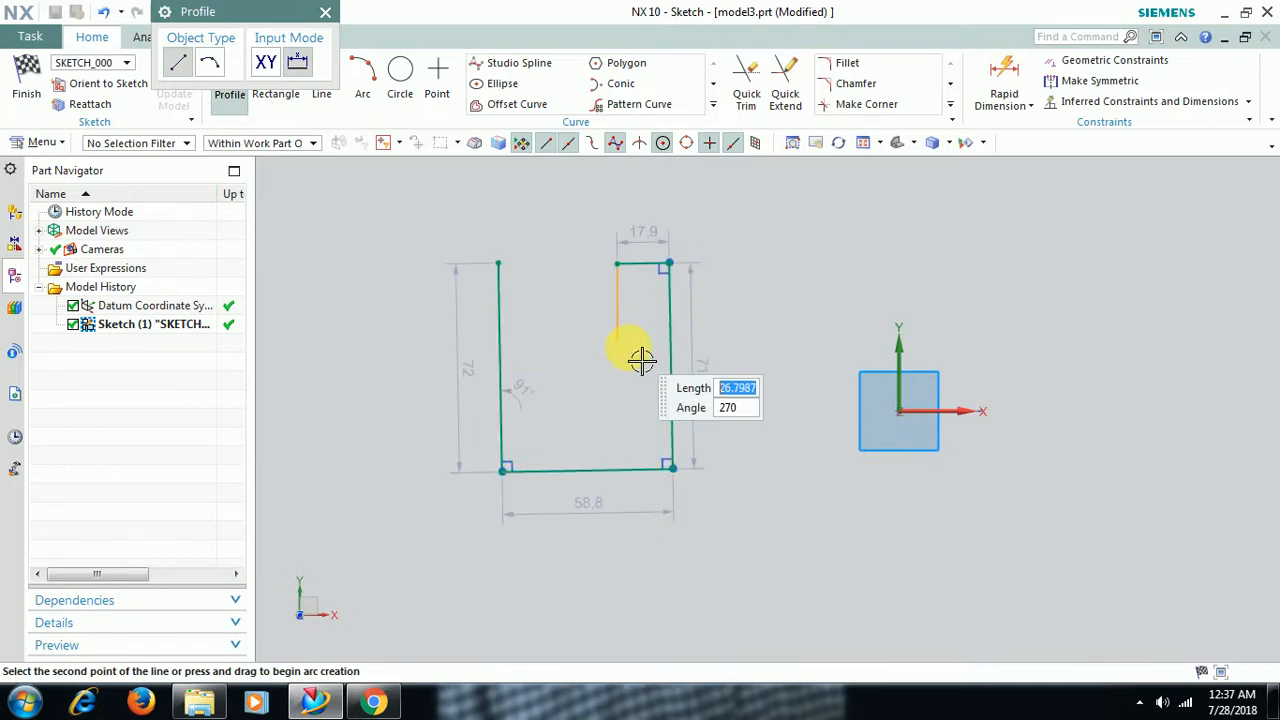
{"action": "left_click", "coordinate": [620, 390]}
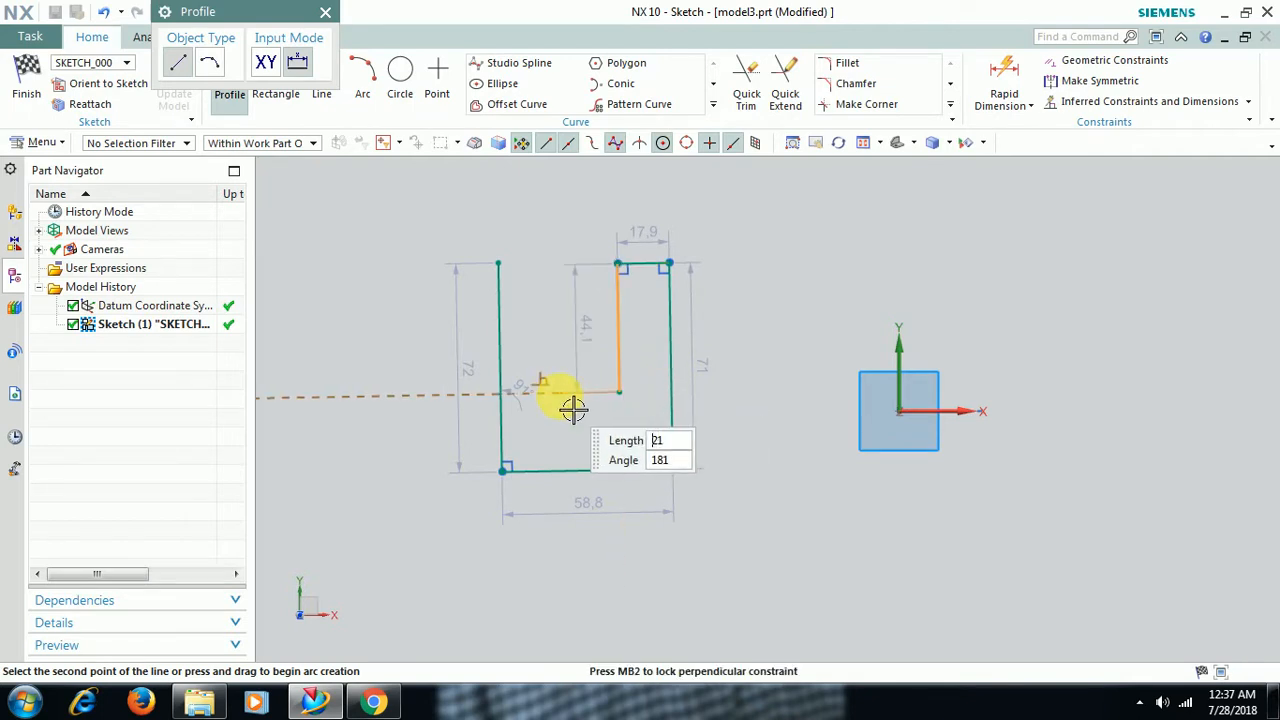
{"action": "left_click", "coordinate": [558, 392]}
{"action": "left_click", "coordinate": [558, 264]}
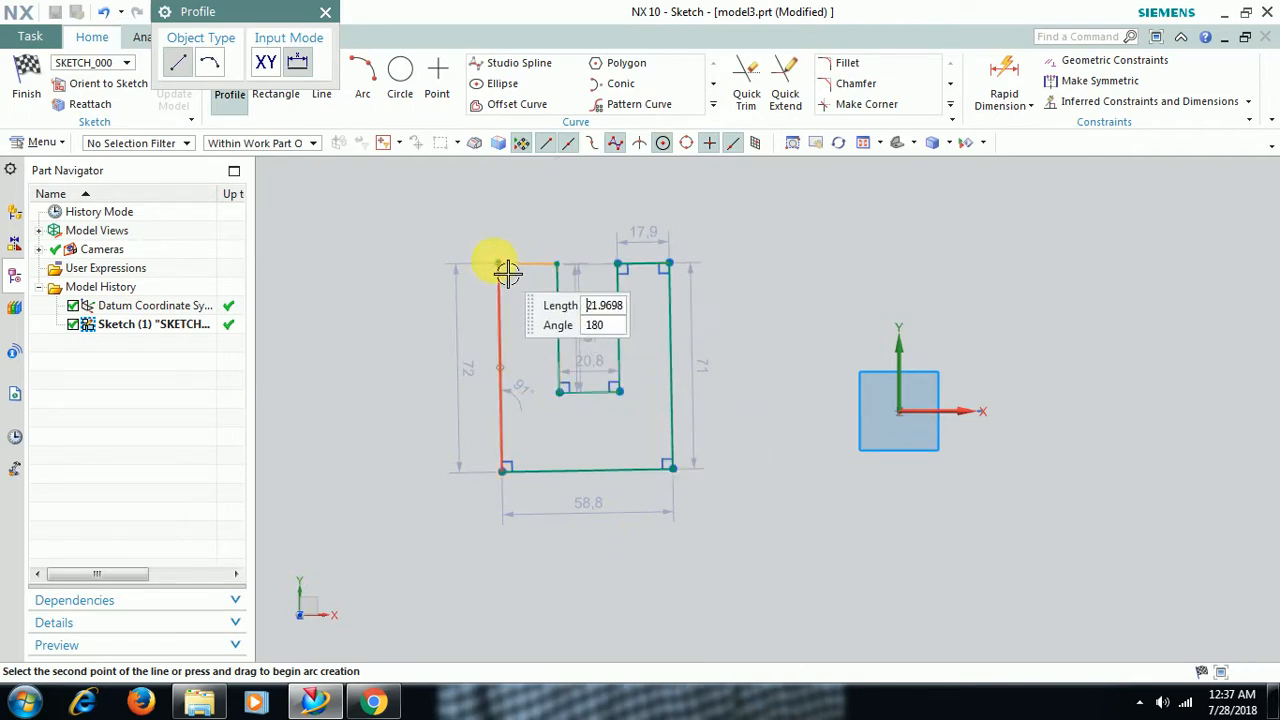
{"action": "key", "text": "Escape"}
{"action": "key", "text": "Escape"}
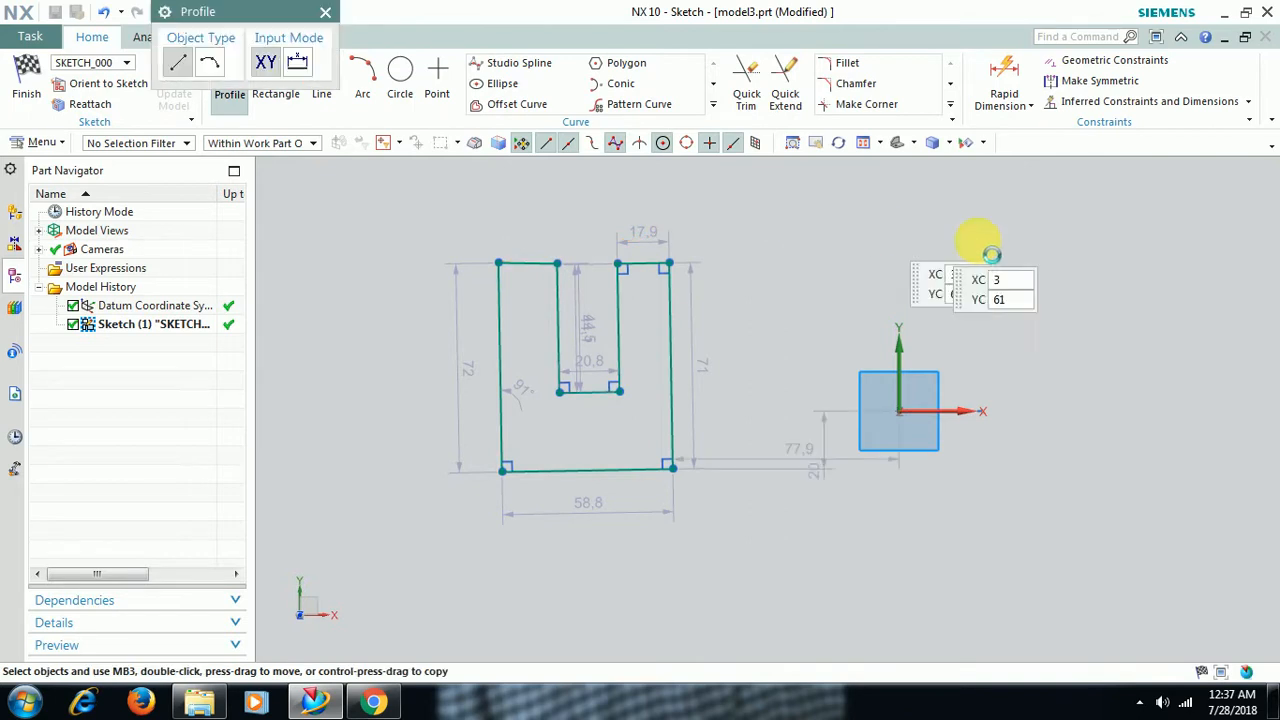
- Turn Horizontal and Vertical back on among the constraints to infer and apply
{"action": "left_click", "coordinate": [1249, 103]}
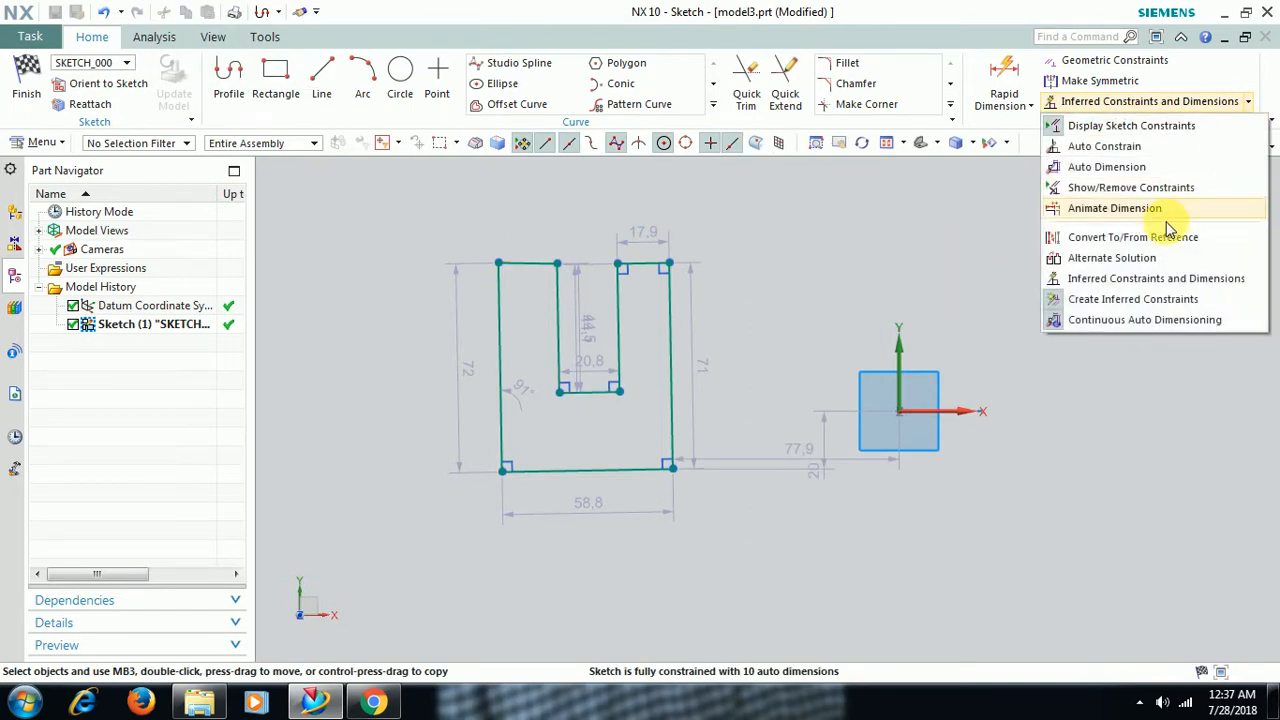
{"action": "left_click", "coordinate": [1130, 284]}
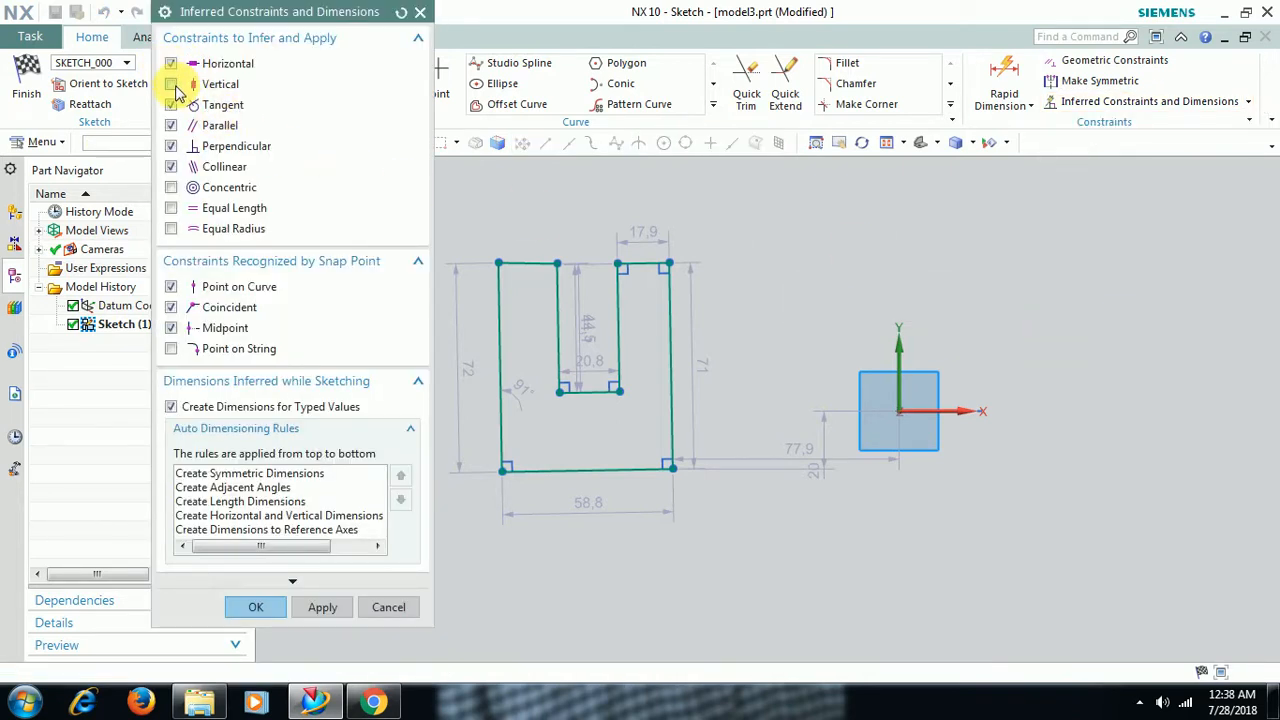
{"action": "left_click", "coordinate": [172, 85]}
{"action": "left_click", "coordinate": [257, 608]}
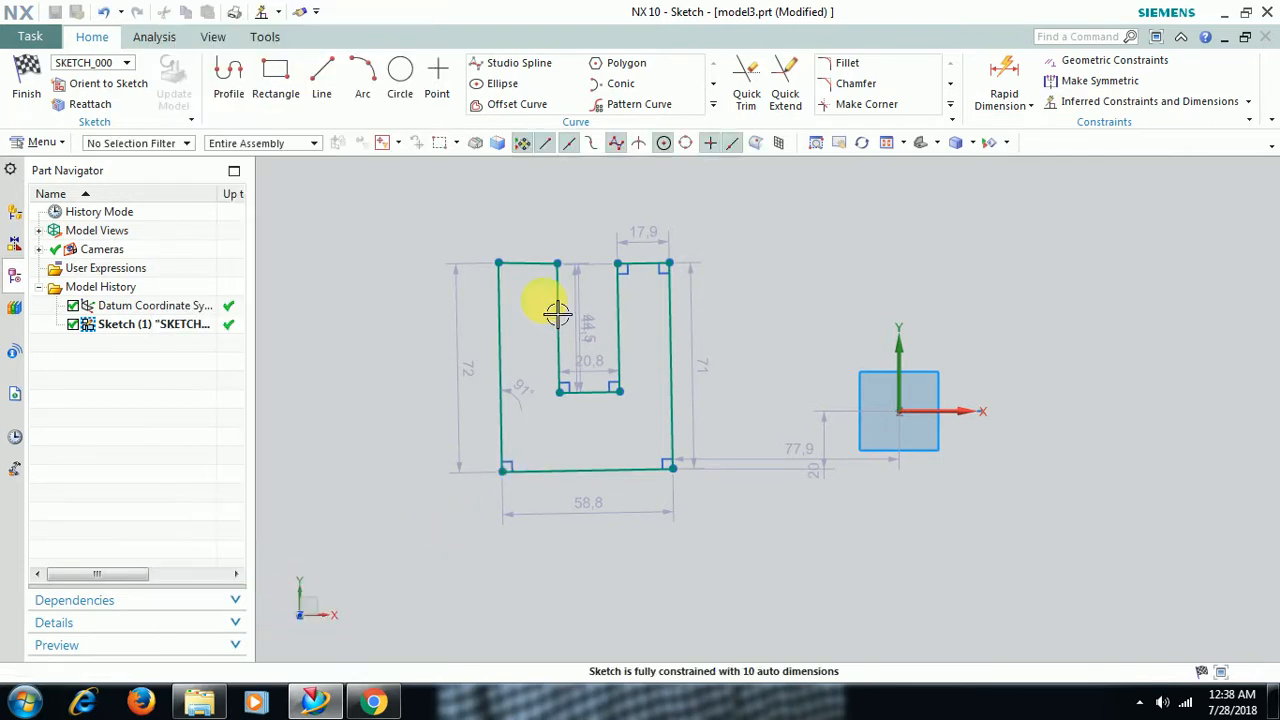
- Draw a closed eight-line notched profile on the positive X side, about 58 mm wide, with arms about 58 mm and 34 mm high
{"action": "left_click", "coordinate": [229, 80]}
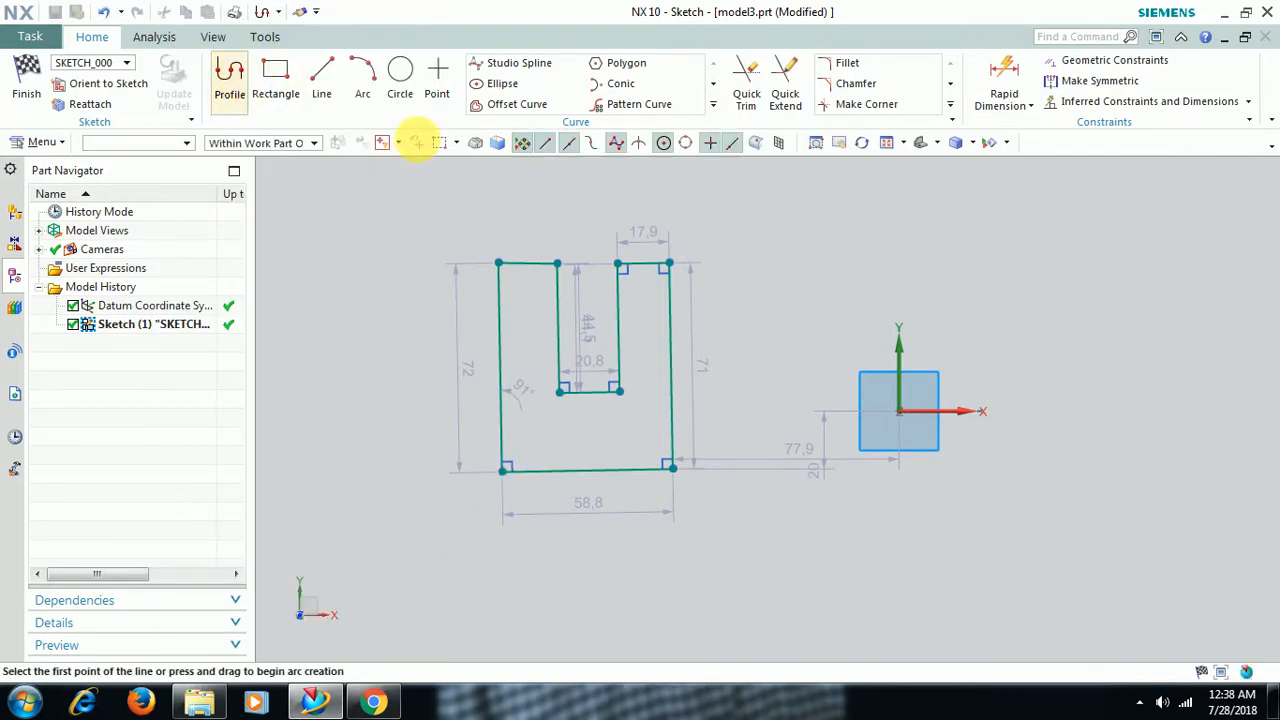
{"action": "left_click", "coordinate": [990, 320]}
{"action": "left_click", "coordinate": [990, 481]}
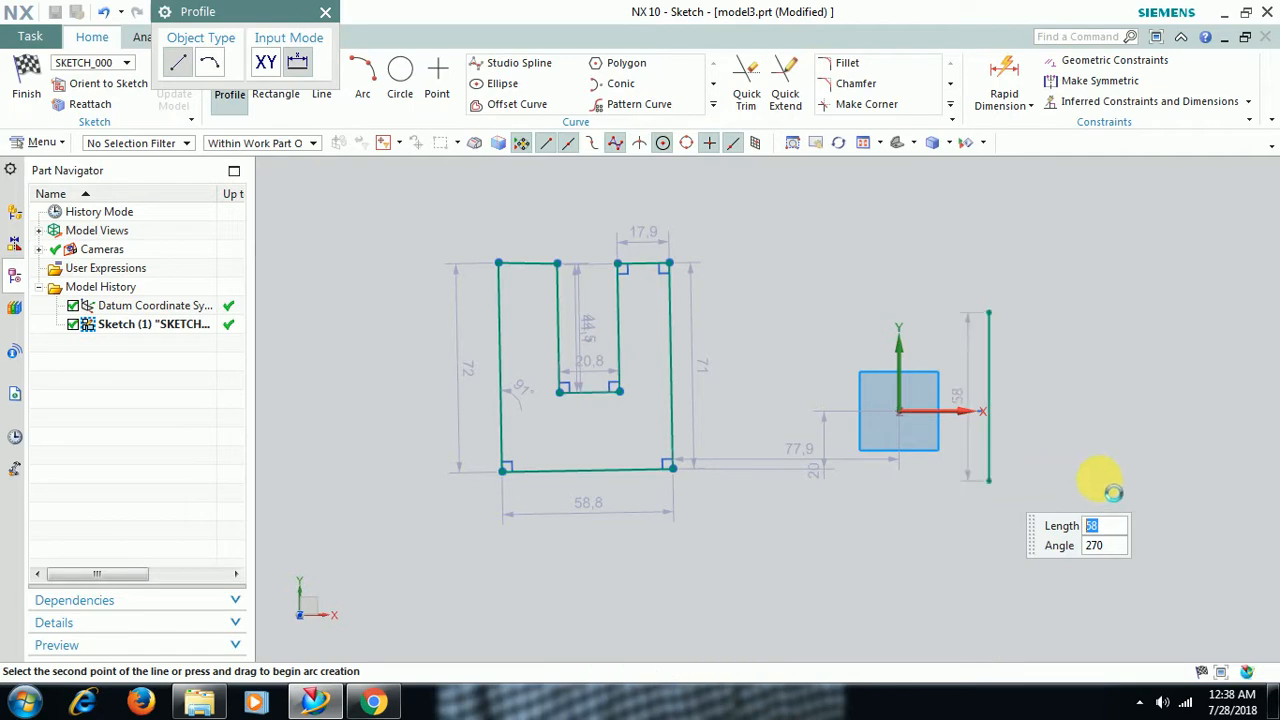
{"action": "left_click", "coordinate": [1158, 481]}
{"action": "left_click", "coordinate": [1158, 382]}
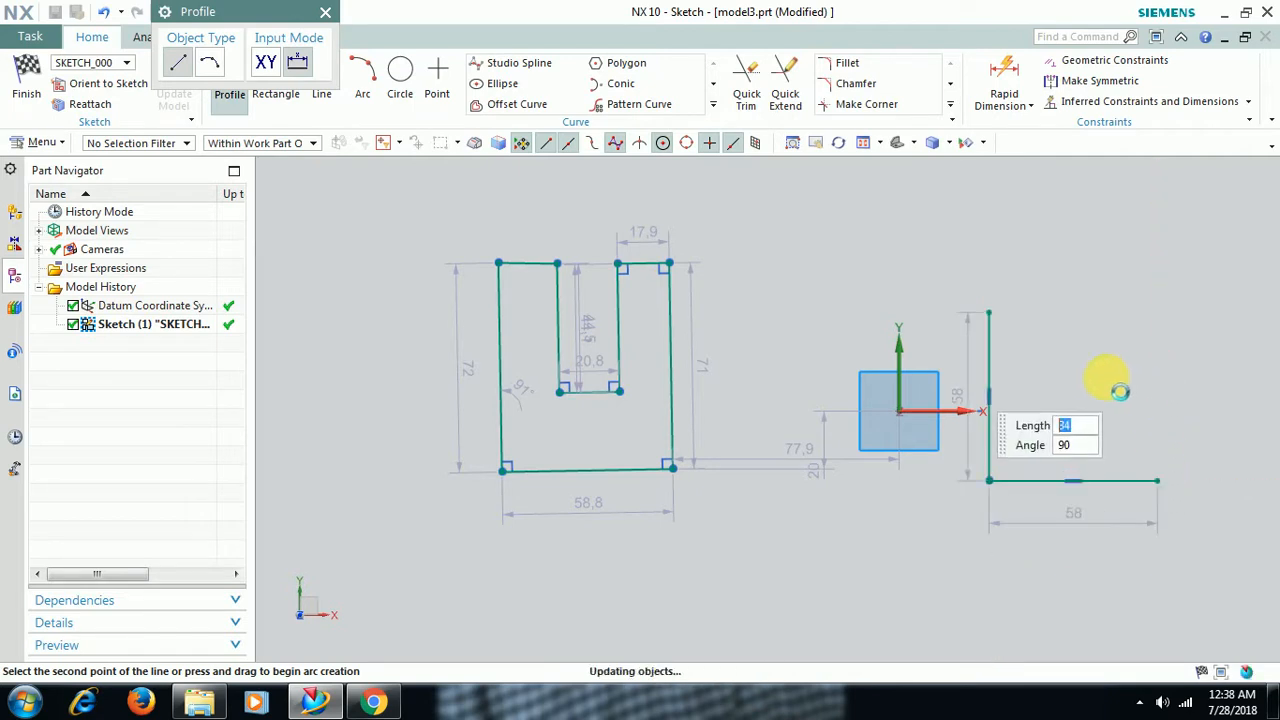
{"action": "left_click", "coordinate": [1090, 382]}
{"action": "left_click", "coordinate": [1090, 445]}
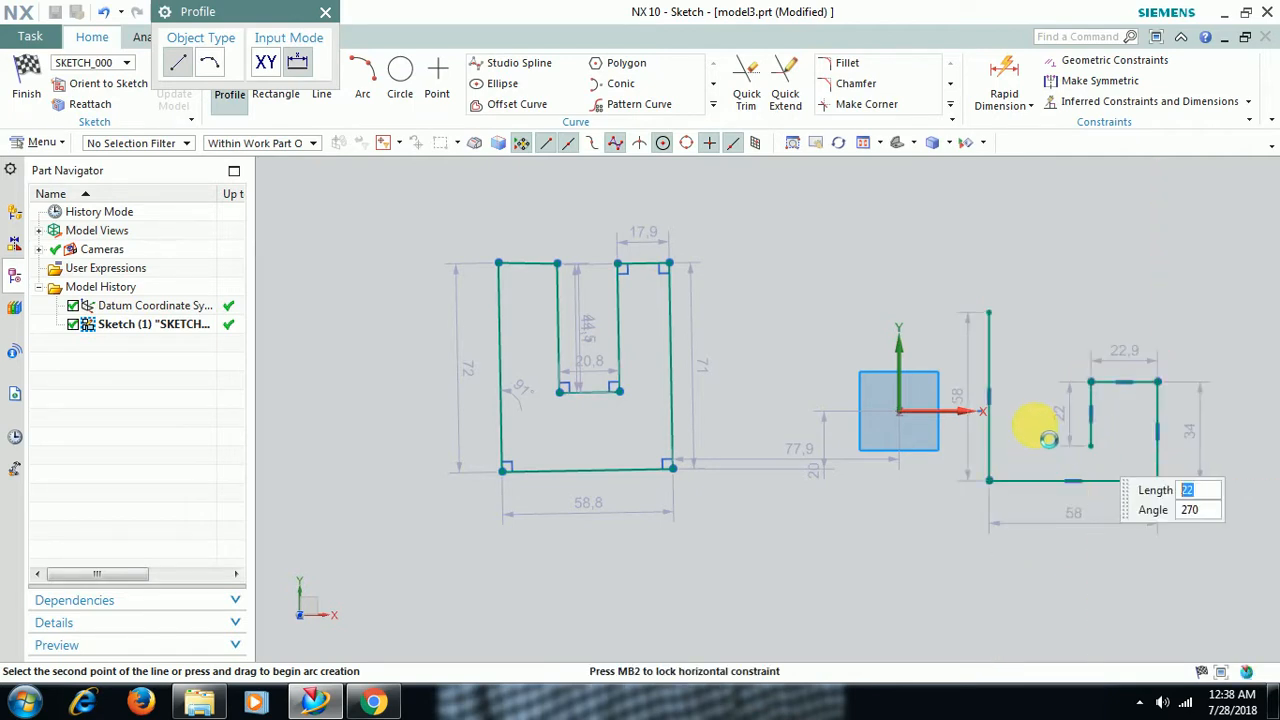
{"action": "left_click", "coordinate": [1035, 445]}
{"action": "left_click", "coordinate": [1036, 313]}
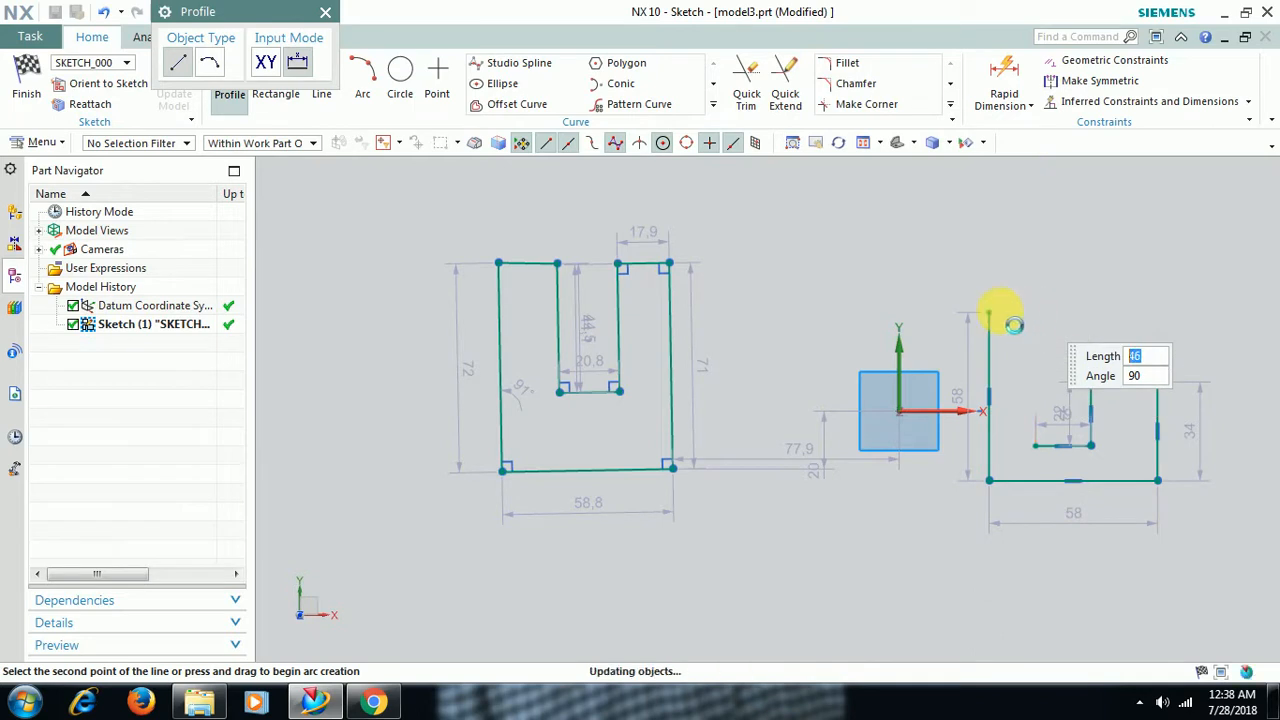
{"action": "left_click", "coordinate": [990, 313]}
{"action": "key", "text": "Escape"}
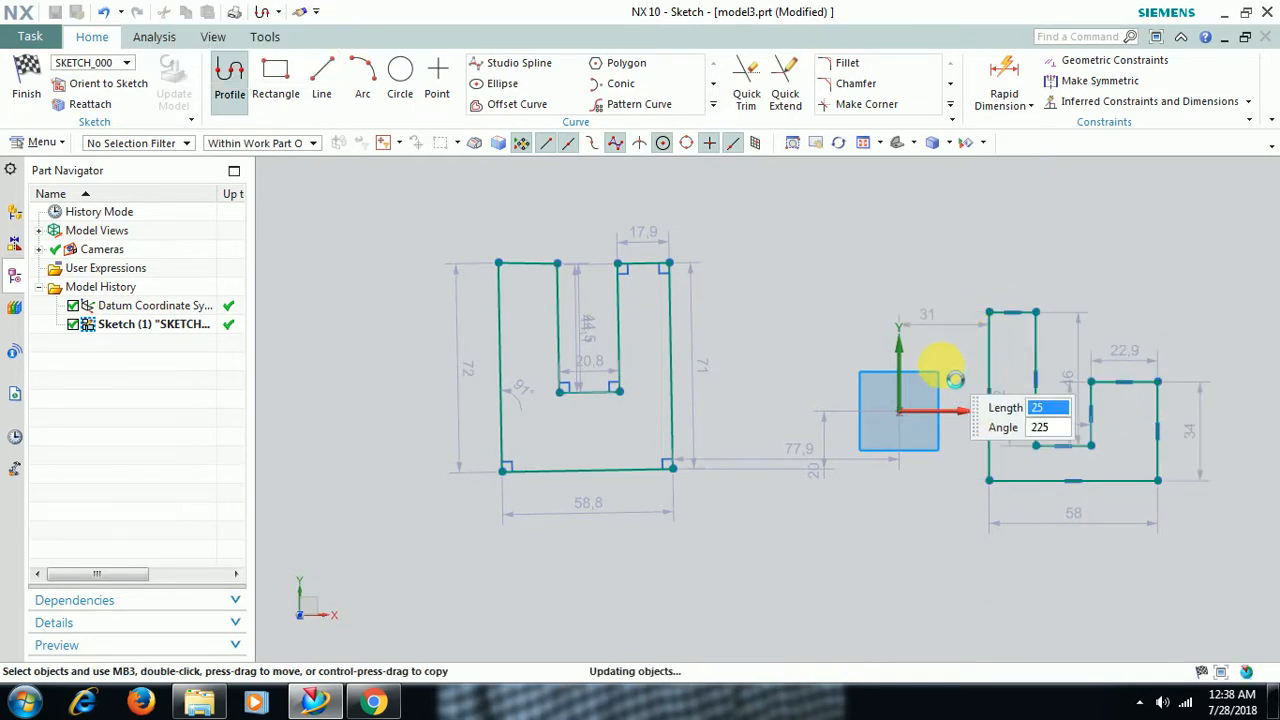
{"action": "left_click", "coordinate": [1250, 107]}
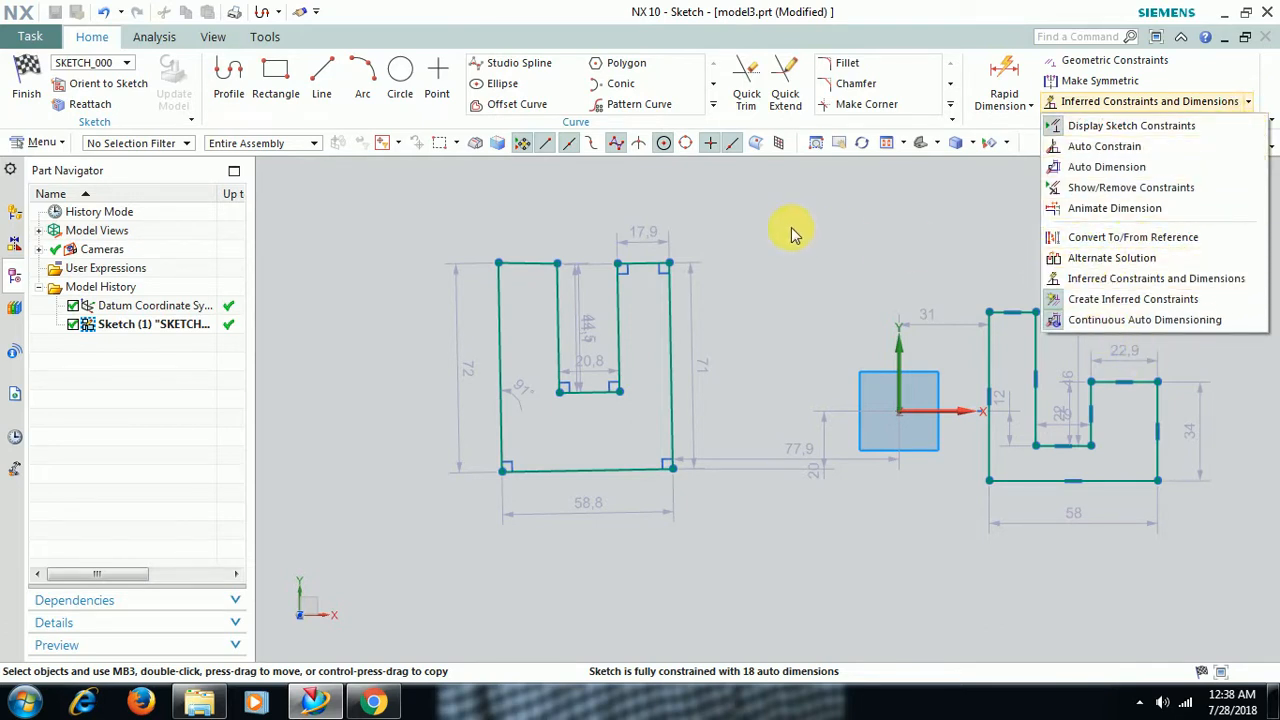
{"action": "left_click", "coordinate": [746, 246]}
{"action": "left_click", "coordinate": [467, 226]}
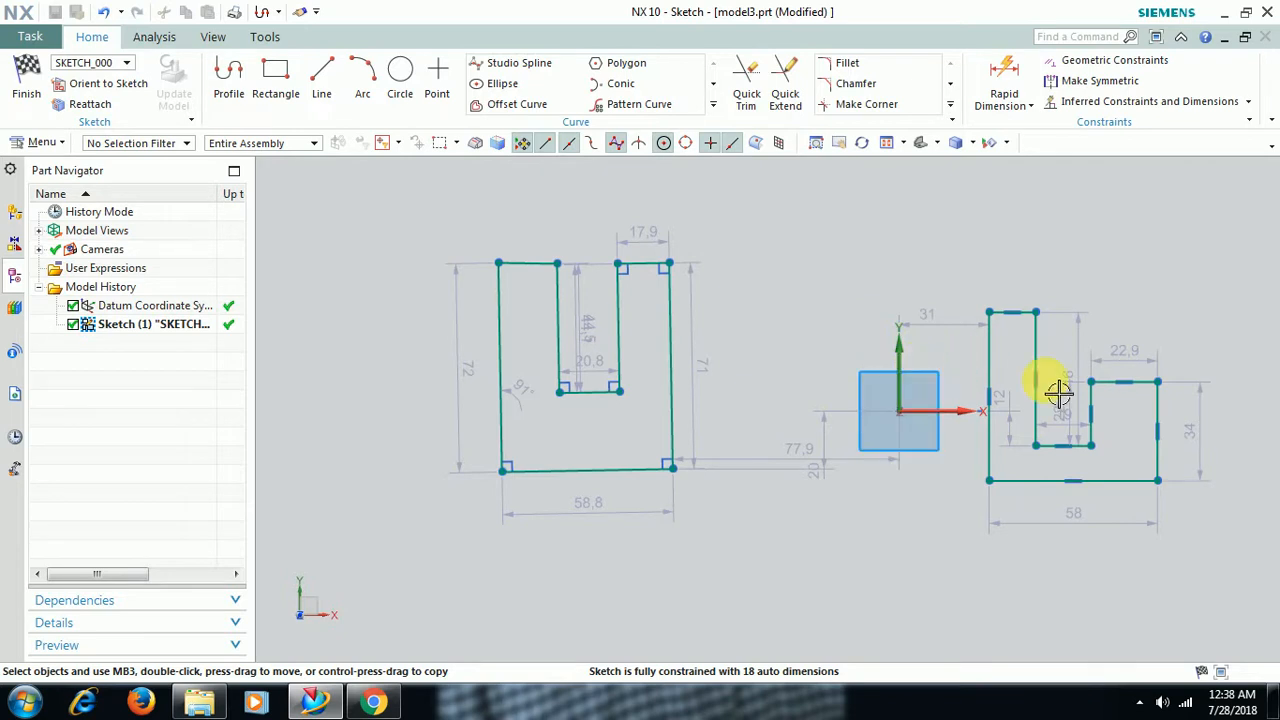
- Flip the overall width dimension of each profile to its opposite solution and back with Alternate Solution
{"action": "left_click", "coordinate": [1249, 104]}
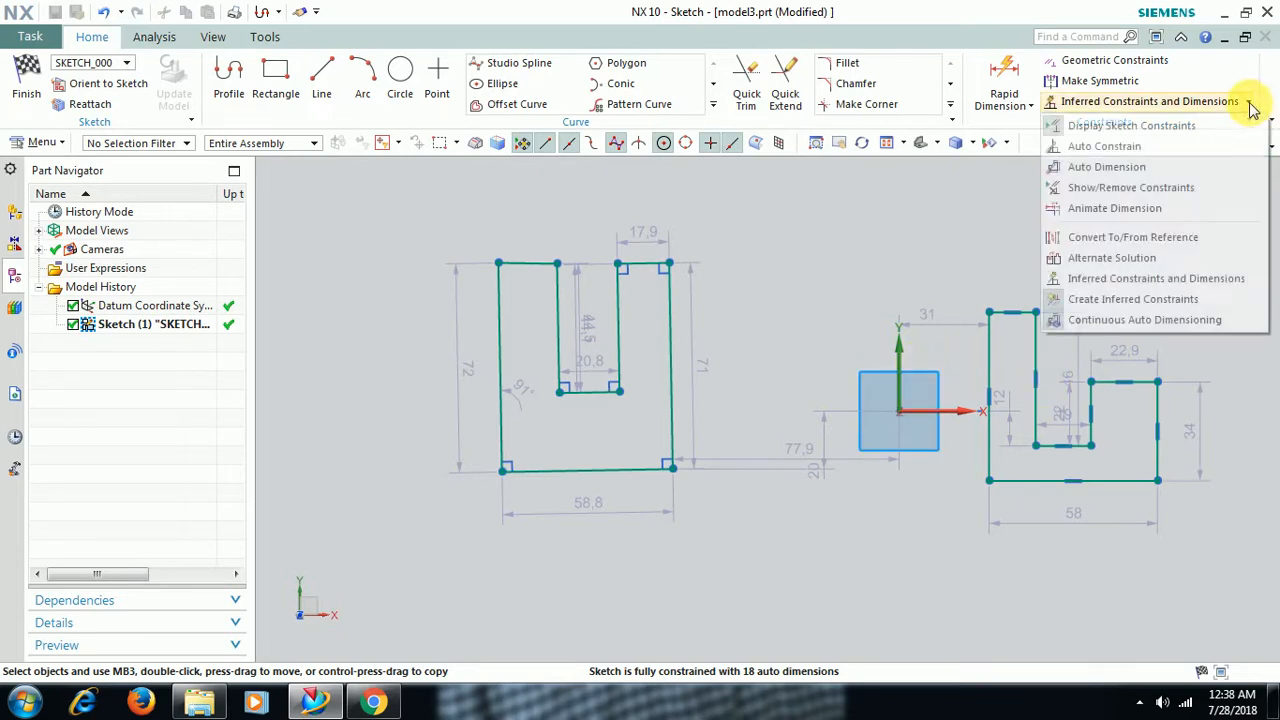
{"action": "left_click", "coordinate": [1126, 256]}
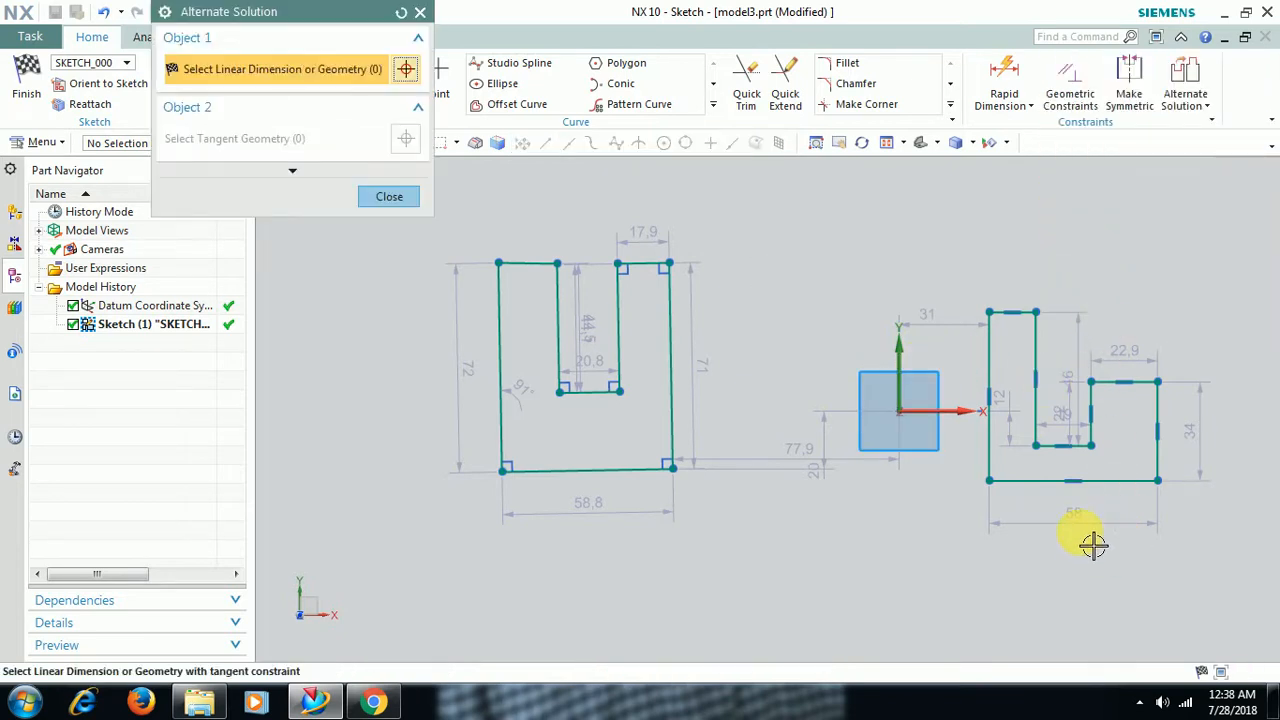
{"action": "left_click", "coordinate": [1091, 531]}
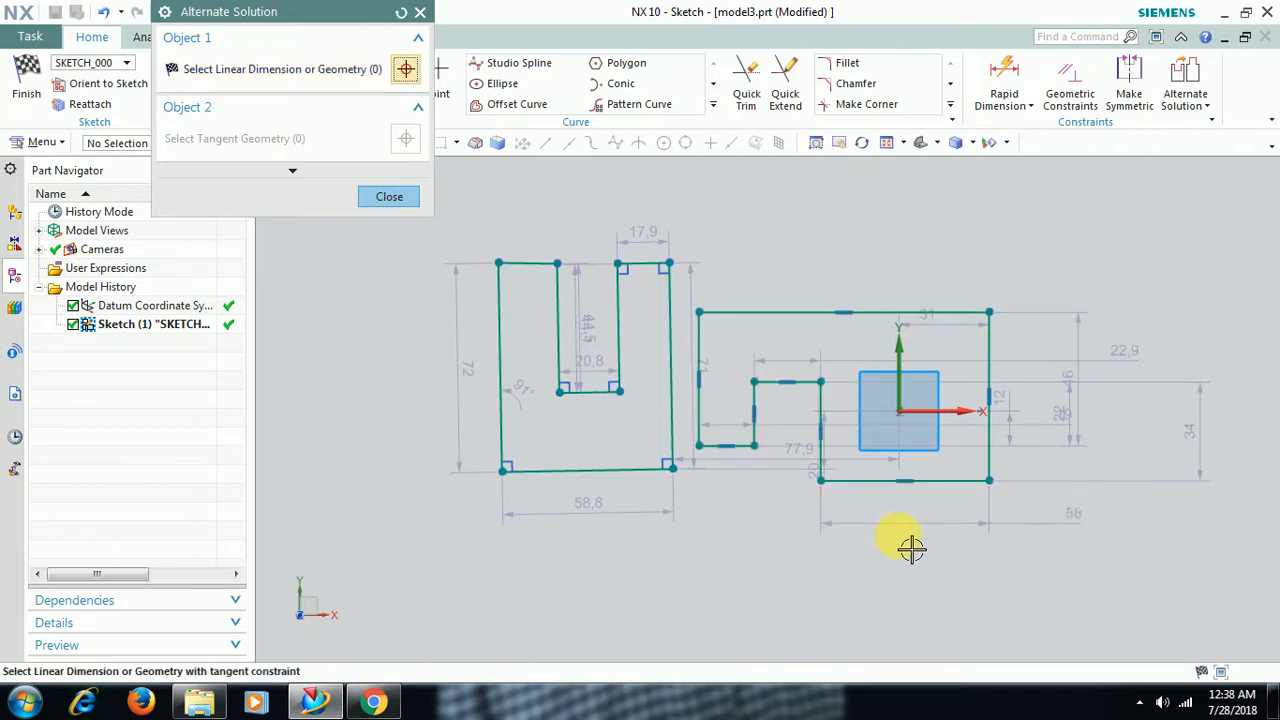
{"action": "left_click", "coordinate": [1089, 534]}
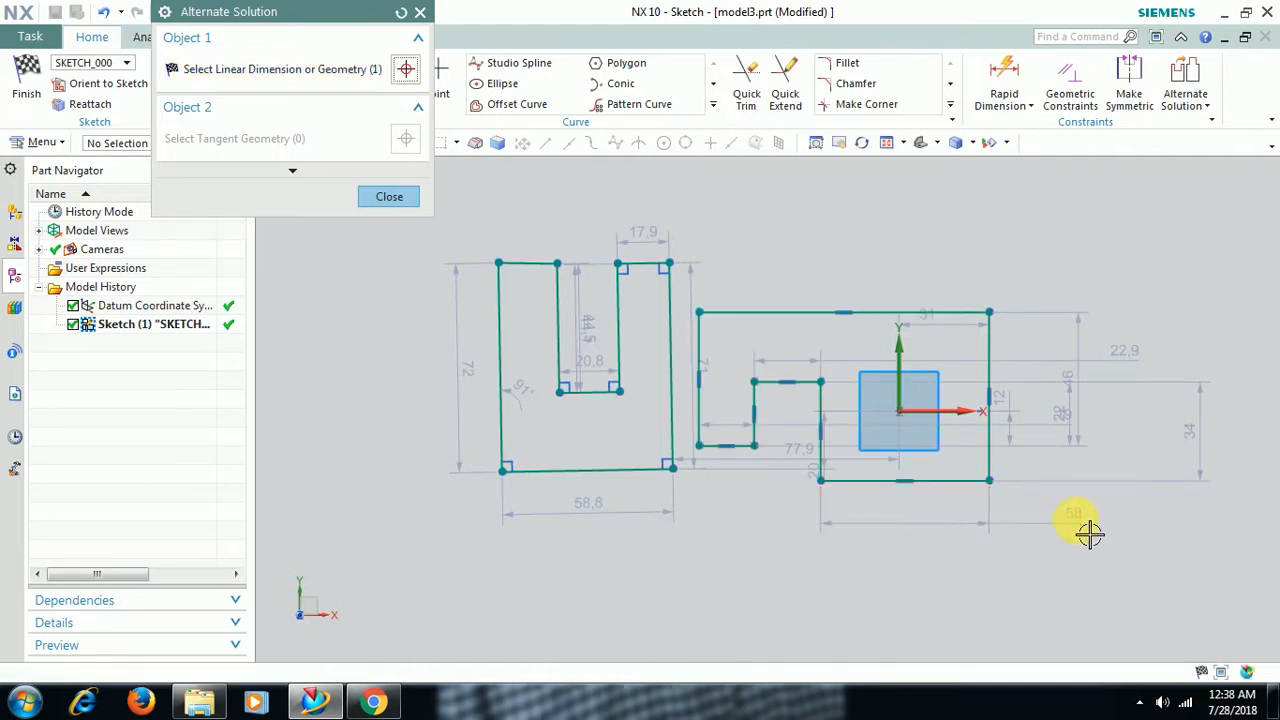
{"action": "left_click", "coordinate": [1098, 535]}
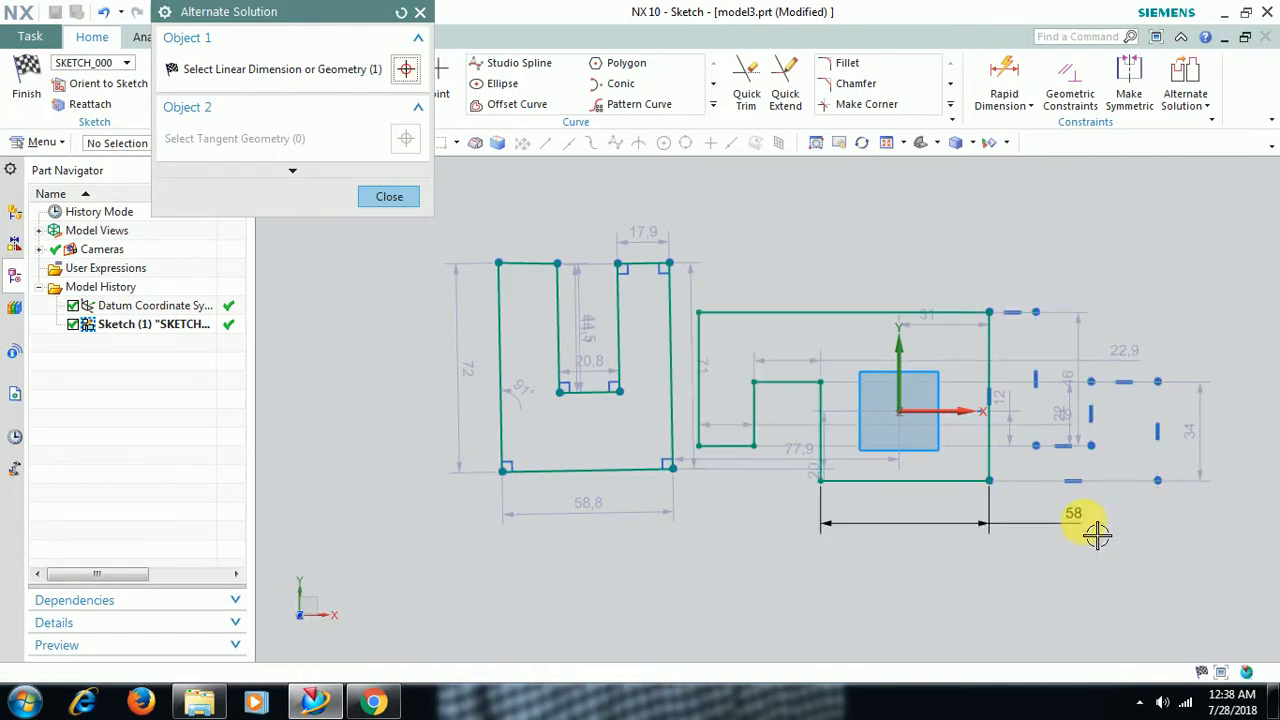
{"action": "left_click", "coordinate": [1094, 531]}
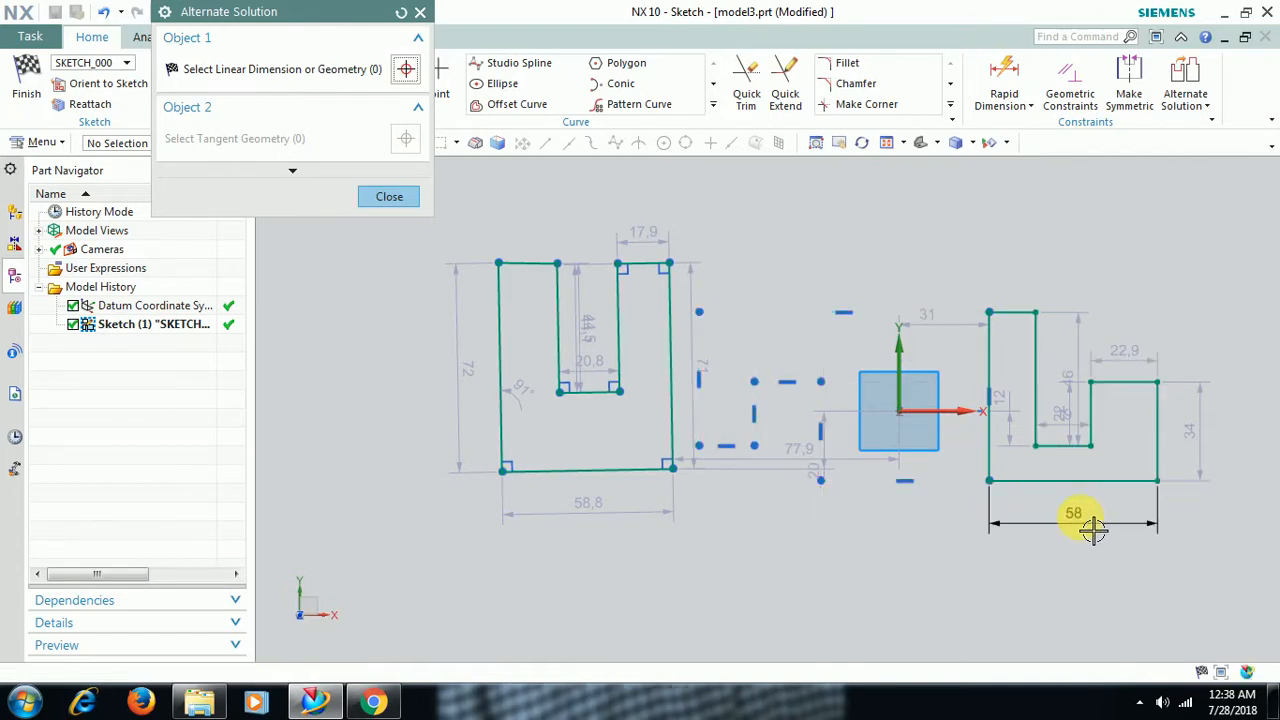
{"action": "left_click", "coordinate": [609, 522]}
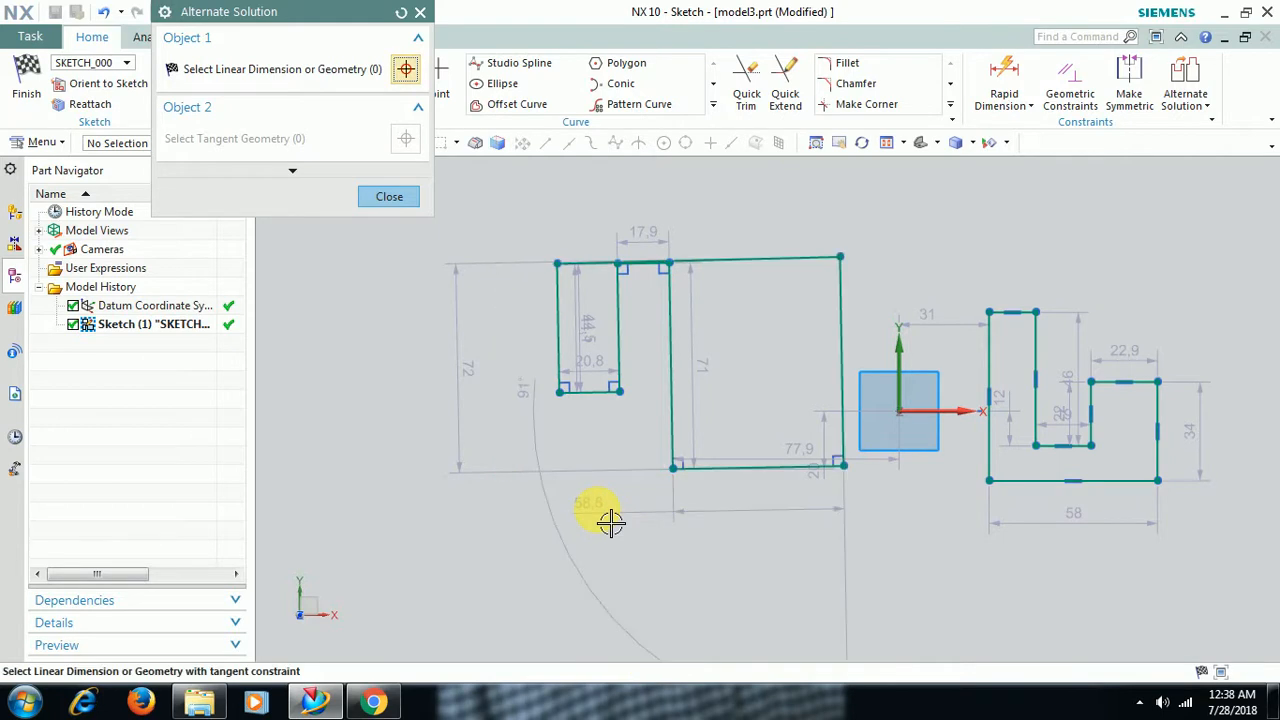
{"action": "left_click", "coordinate": [623, 514]}
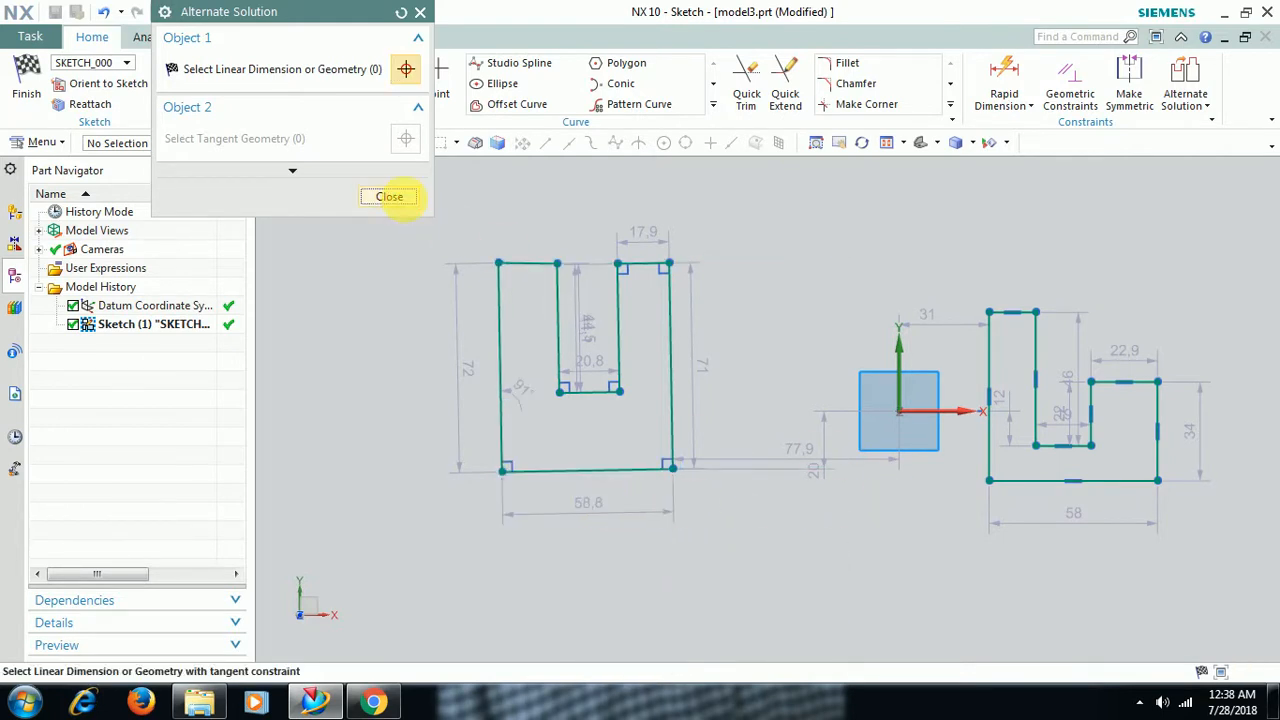
{"action": "left_click", "coordinate": [389, 196]}
- Delete both notched profiles together with their dimensions
{"action": "mouse_move", "coordinate": [428, 213]}
{"action": "left_mouse_down"}
{"action": "mouse_move", "coordinate": [1097, 540]}
{"action": "mouse_move", "coordinate": [1229, 585]}
{"action": "left_mouse_up"}
{"action": "key", "text": "Delete"}
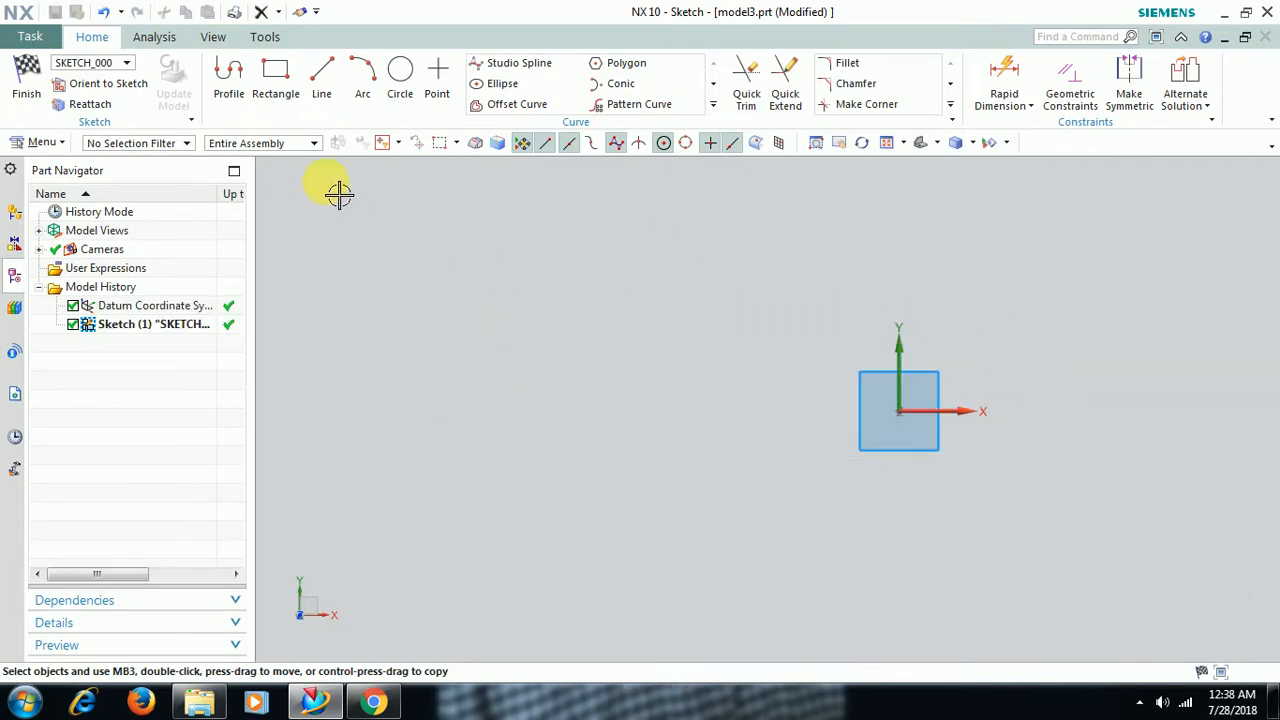
- Draw a closed six-line stepped profile about 68 mm wide and 53 mm high on the positive X side, its lower portion about 35 mm high
{"action": "left_click", "coordinate": [229, 72]}
{"action": "left_click", "coordinate": [935, 228]}
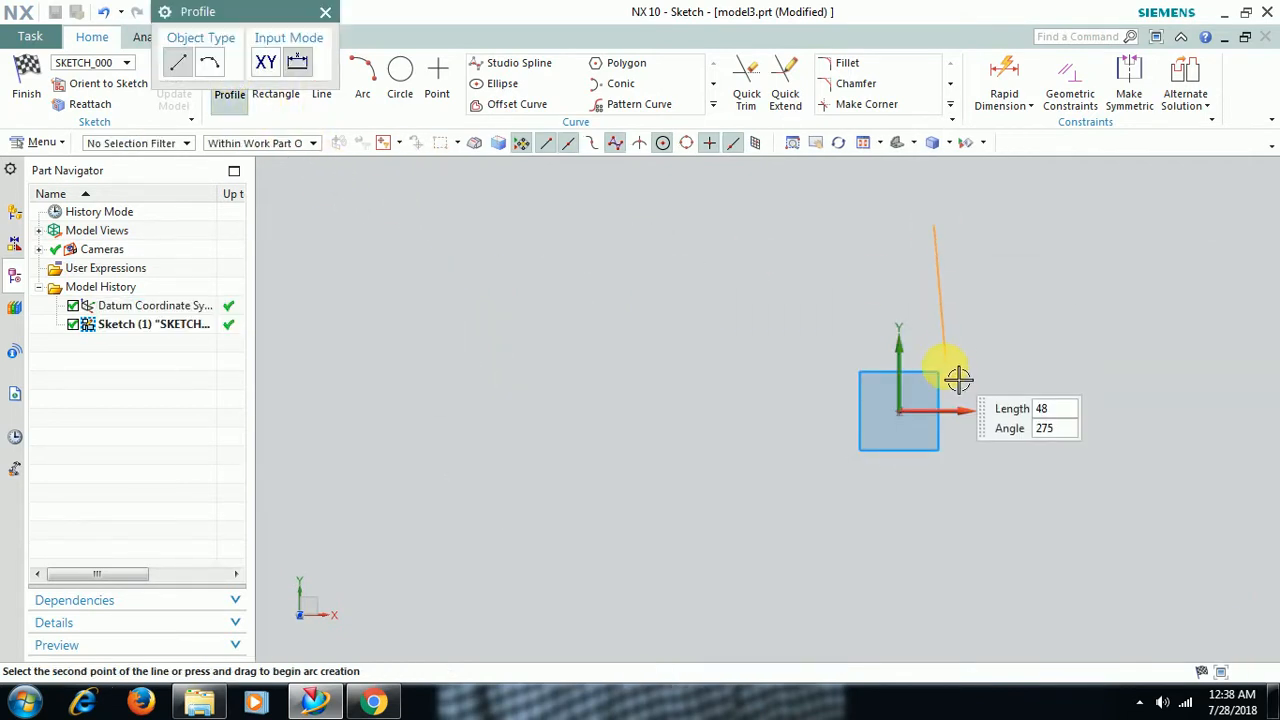
{"action": "left_click", "coordinate": [934, 378]}
{"action": "left_click", "coordinate": [1131, 378]}
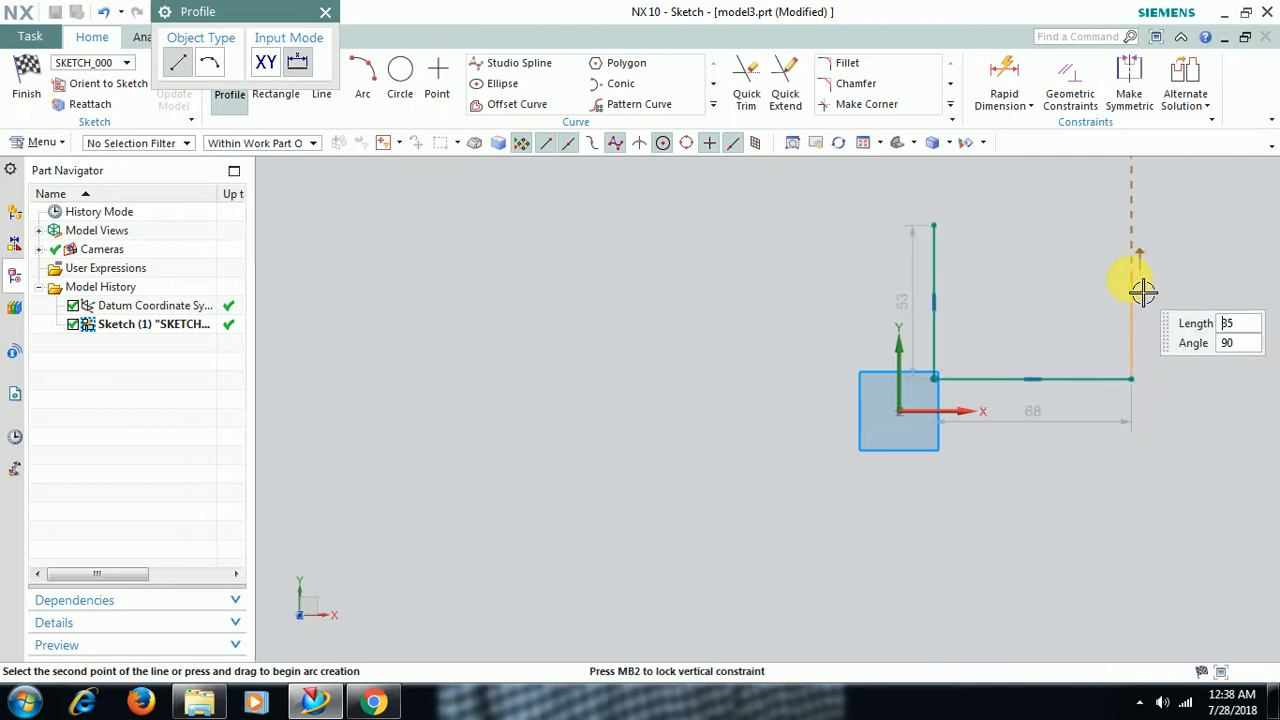
{"action": "left_click", "coordinate": [1104, 280]}
{"action": "left_click", "coordinate": [1045, 279]}
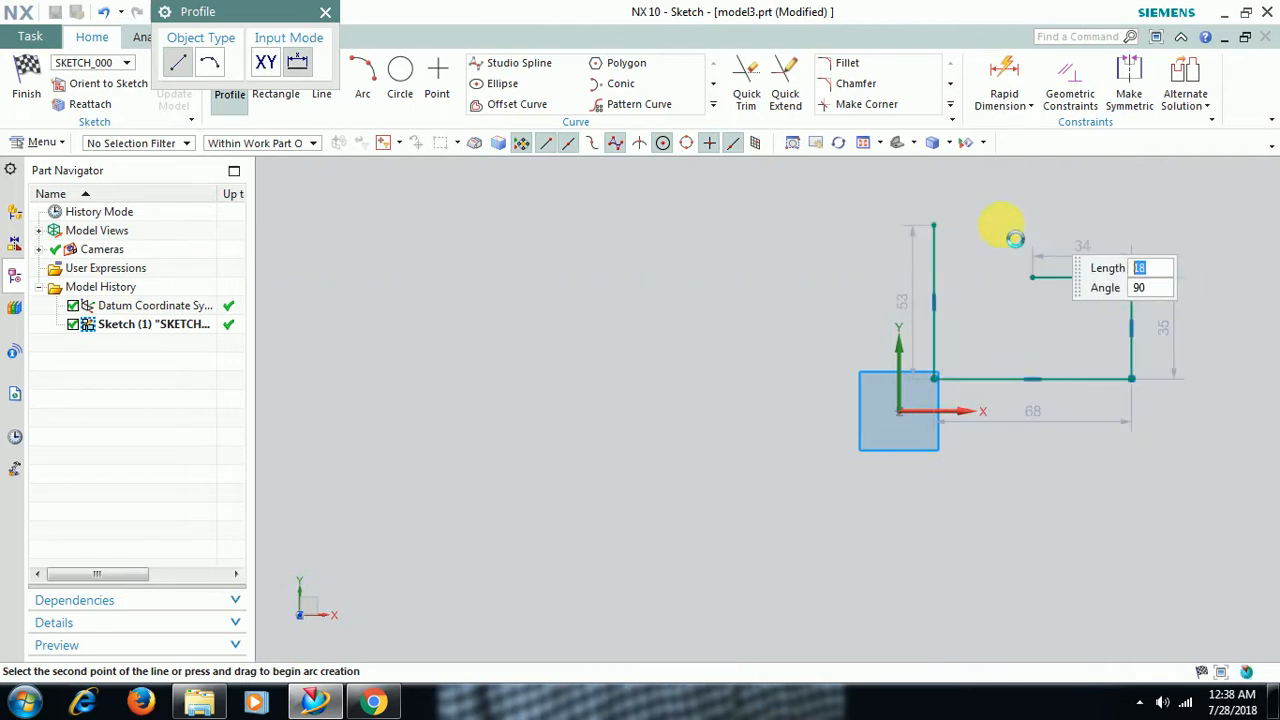
{"action": "left_click", "coordinate": [1020, 226]}
{"action": "left_click", "coordinate": [935, 226]}
{"action": "key", "text": "Escape"}
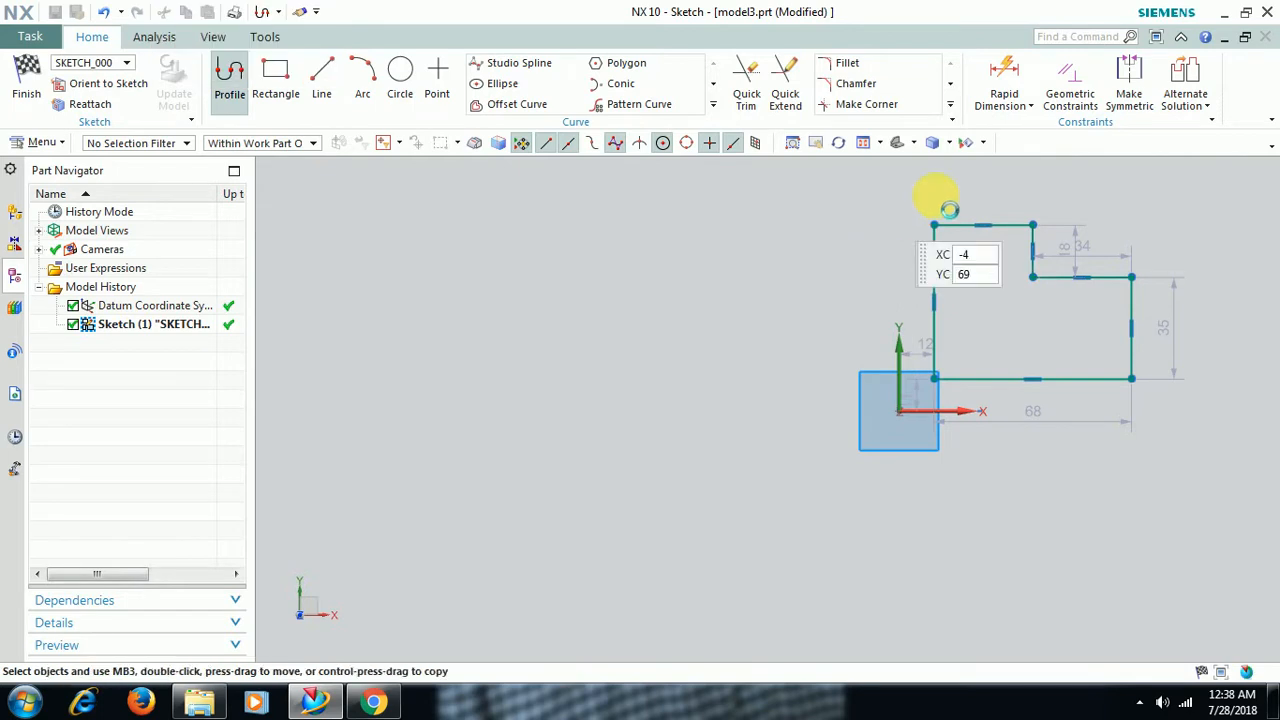
- Flip the stepped profile's overall width dimension to its opposite solution and back, twice, with Alternate Solution
{"action": "left_click", "coordinate": [1185, 88]}
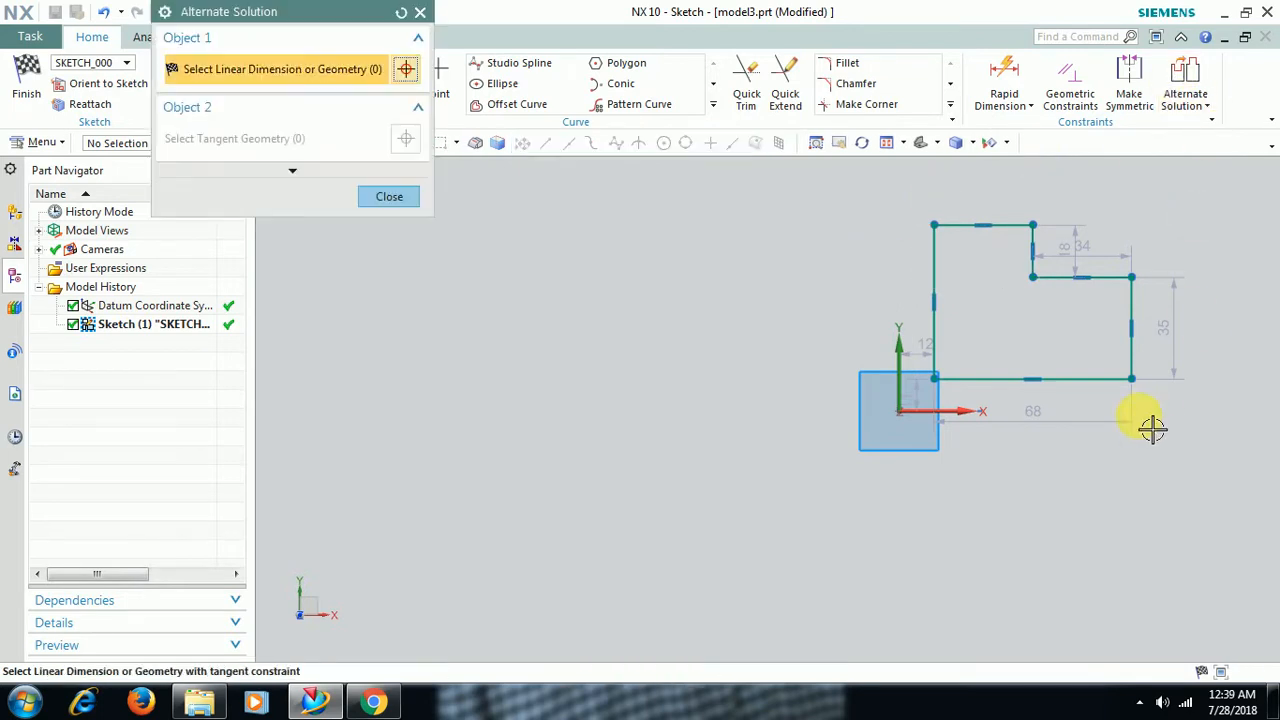
{"action": "left_click", "coordinate": [1057, 428]}
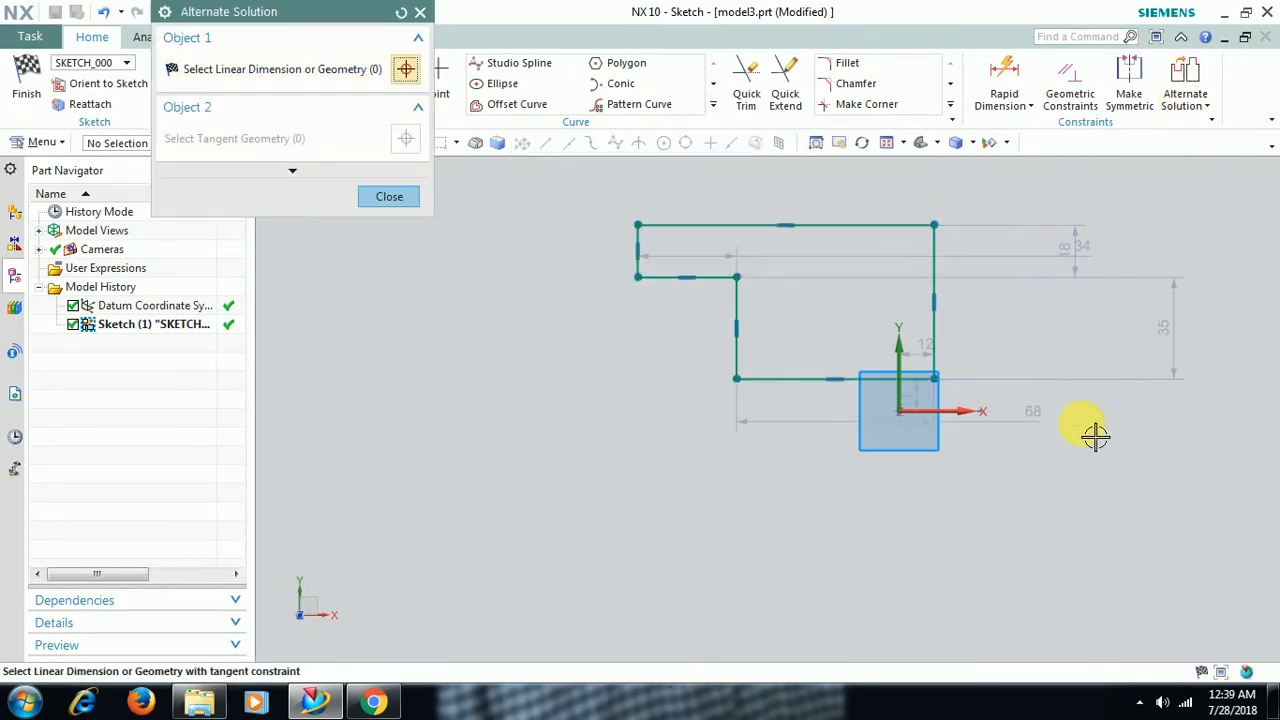
{"action": "left_click", "coordinate": [832, 426]}
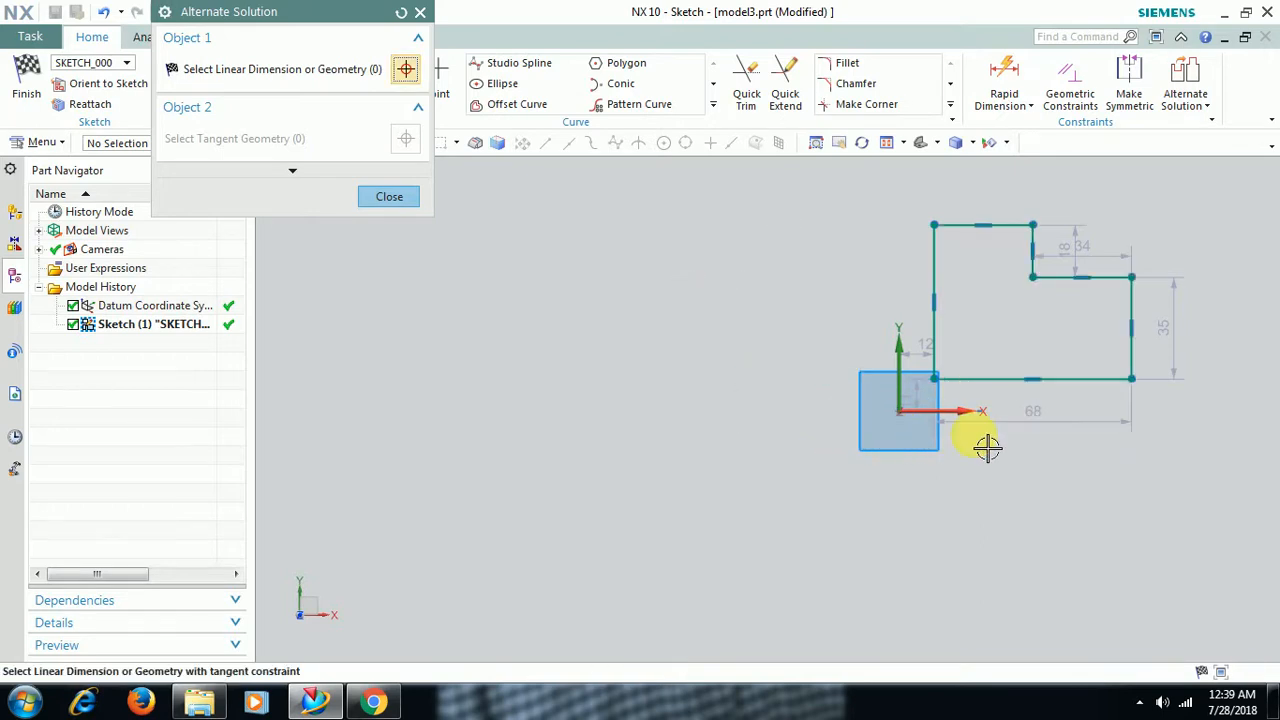
{"action": "left_click", "coordinate": [1060, 436]}
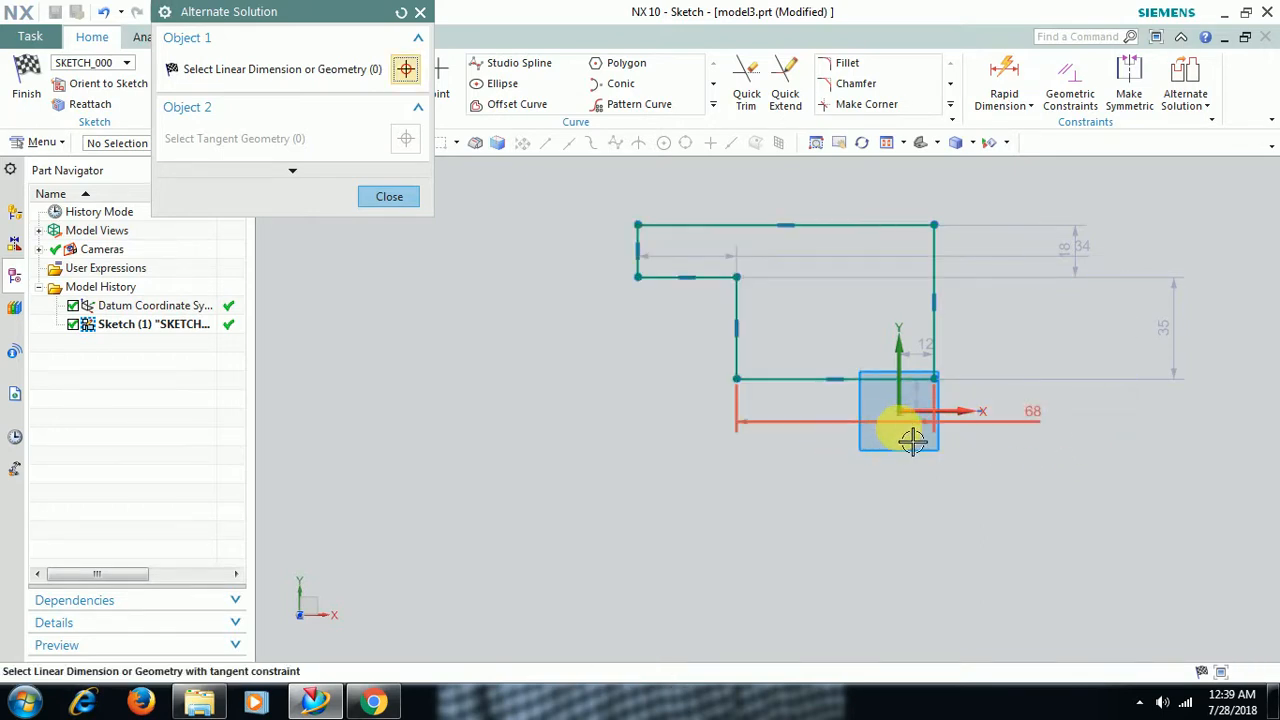
{"action": "left_click", "coordinate": [1054, 430]}
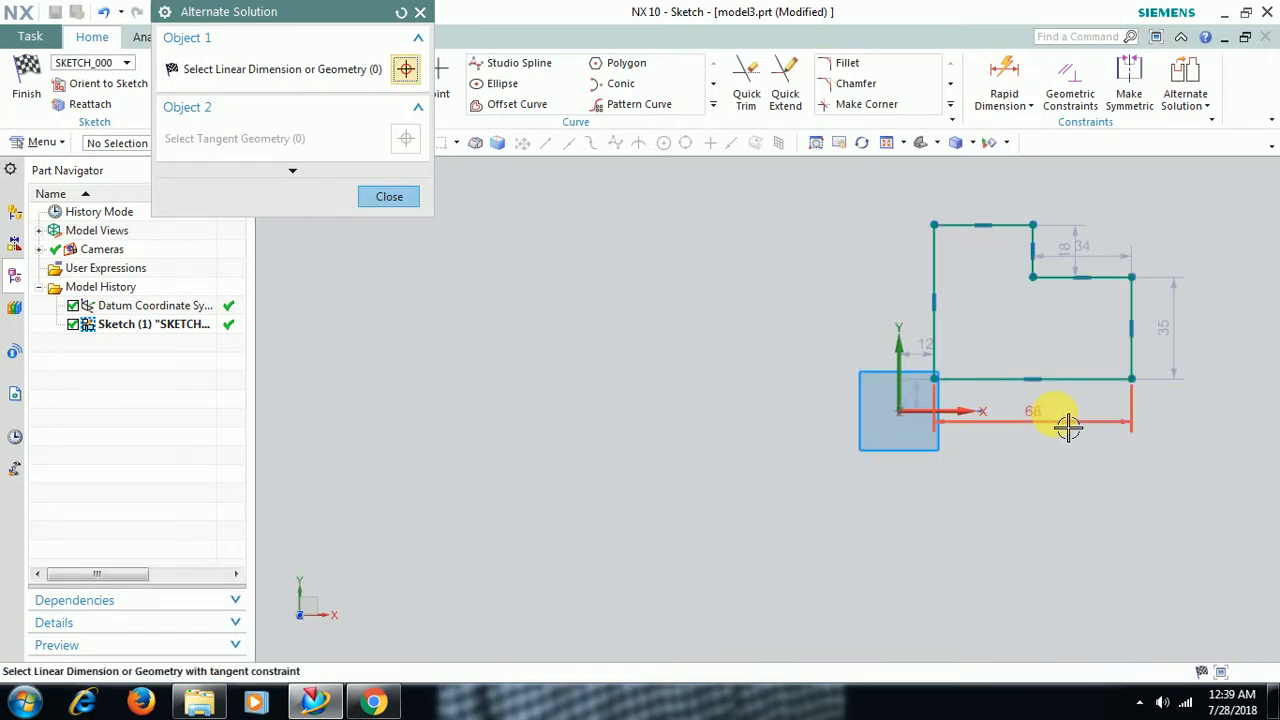
{"action": "left_click", "coordinate": [404, 200]}
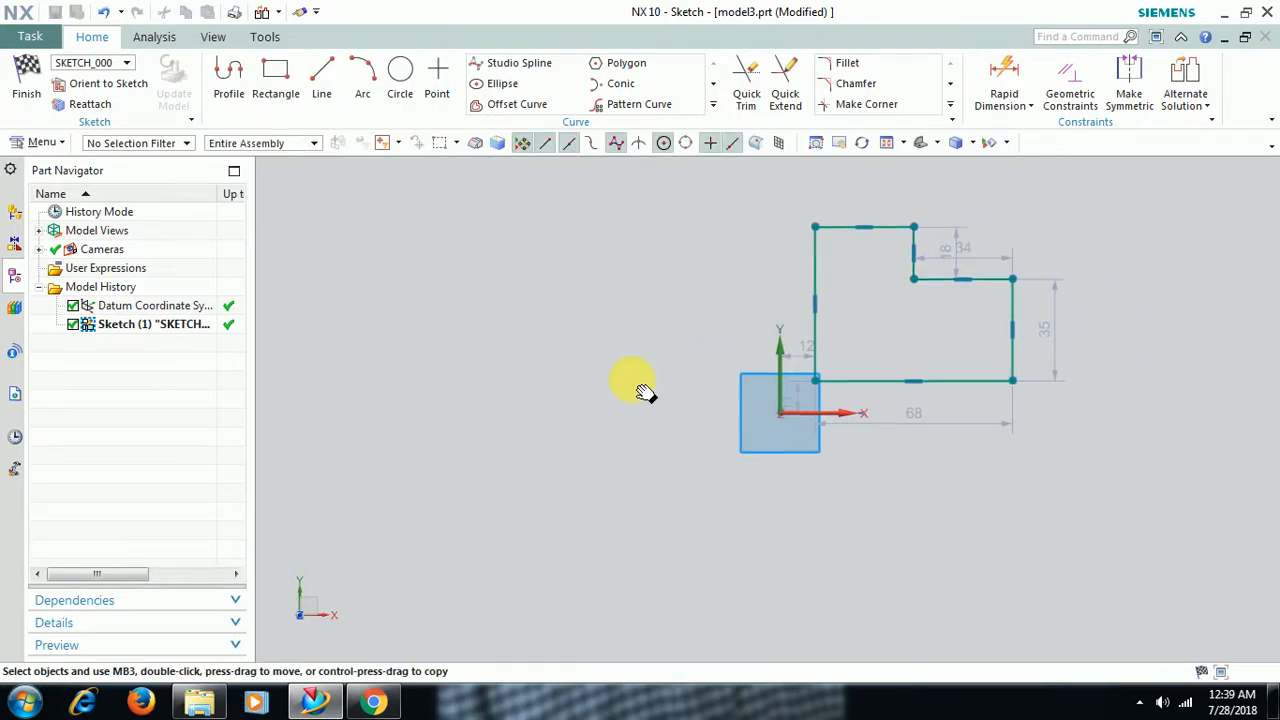
- Convert the stepped profile's vertical line nearest the Y axis to a reference curve
{"action": "left_click", "coordinate": [1210, 100]}
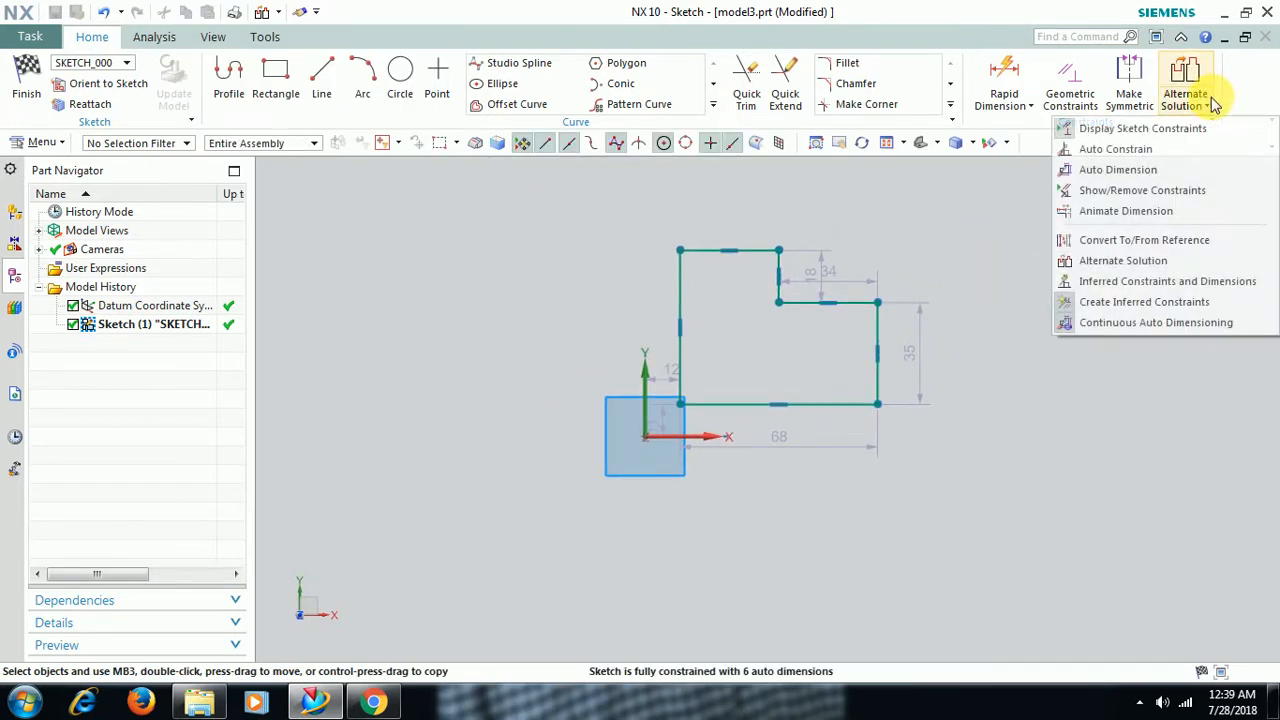
{"action": "left_click", "coordinate": [1150, 242]}
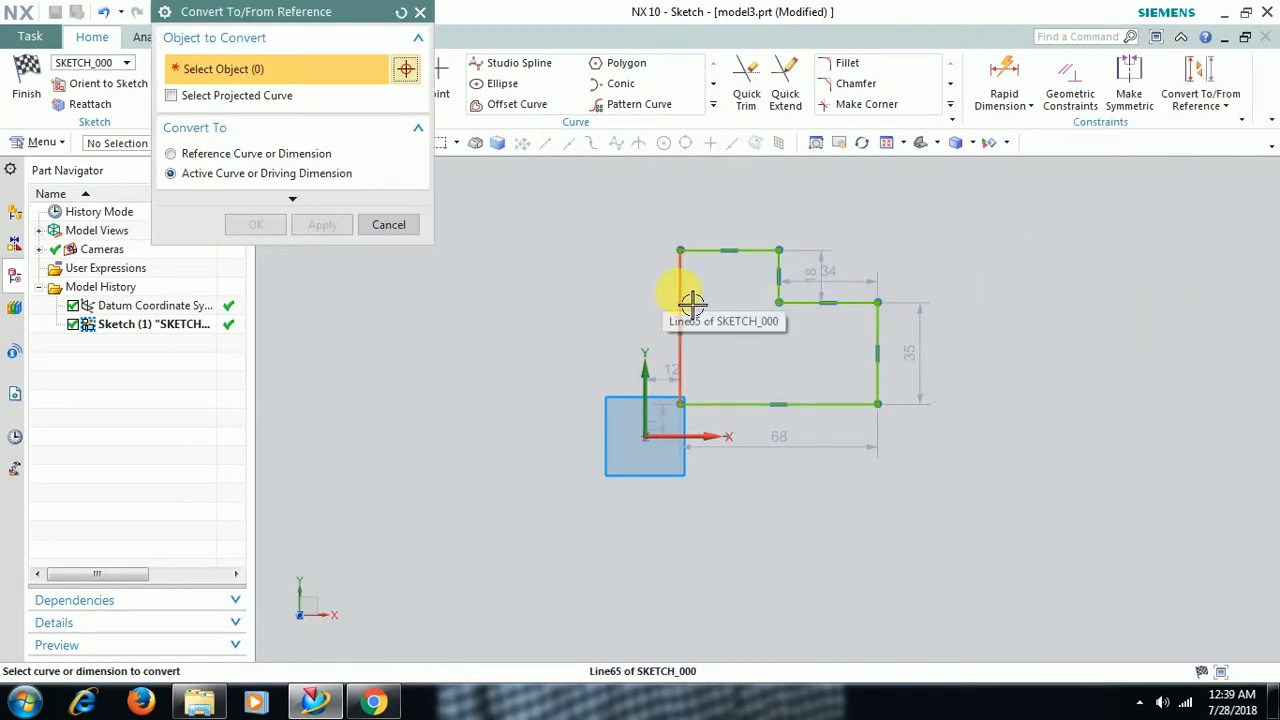
{"action": "left_click", "coordinate": [690, 300]}
{"action": "left_click", "coordinate": [243, 153]}
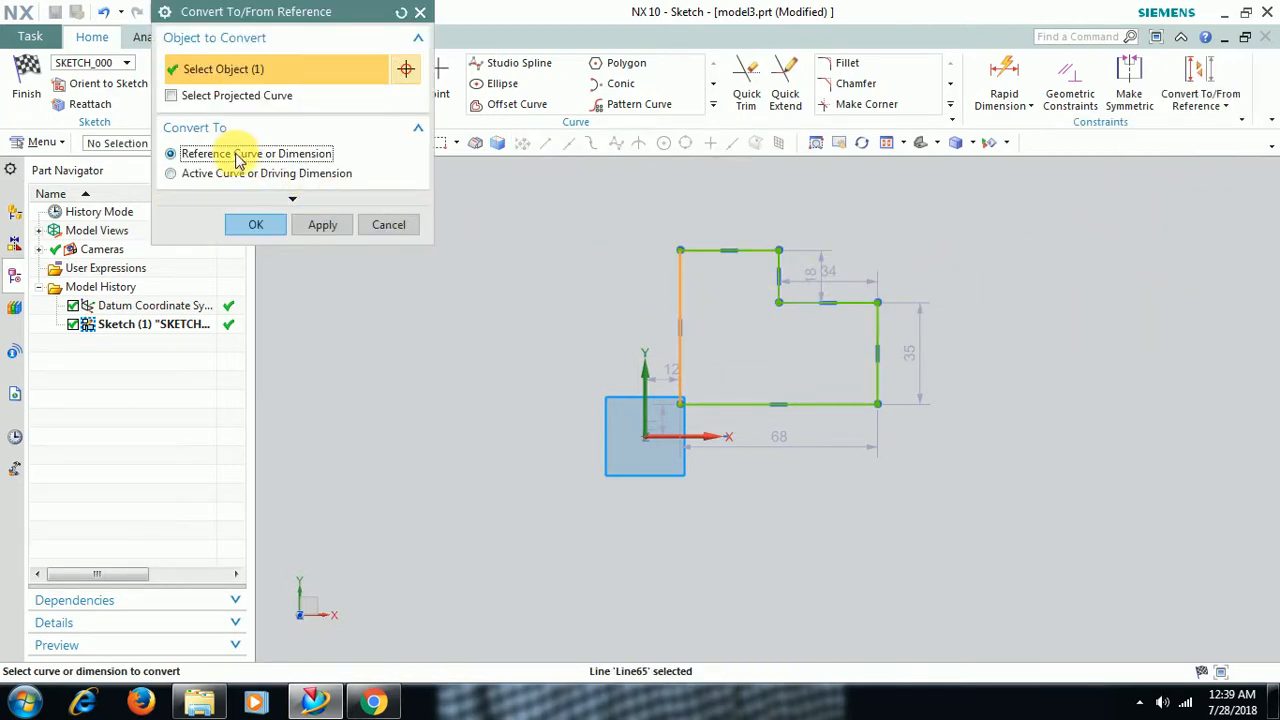
{"action": "left_click", "coordinate": [258, 222]}
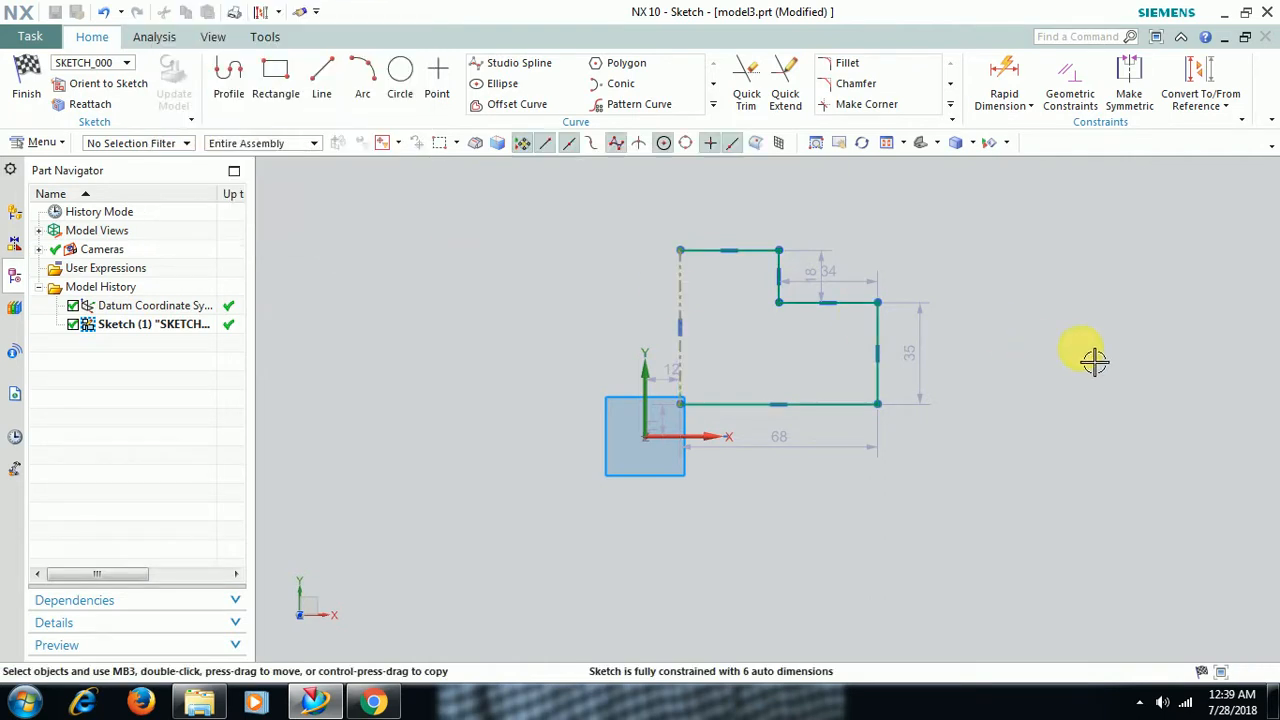
- Convert the dashed vertical reference line near the Y axis back to an active curve
{"action": "left_click", "coordinate": [1236, 114]}
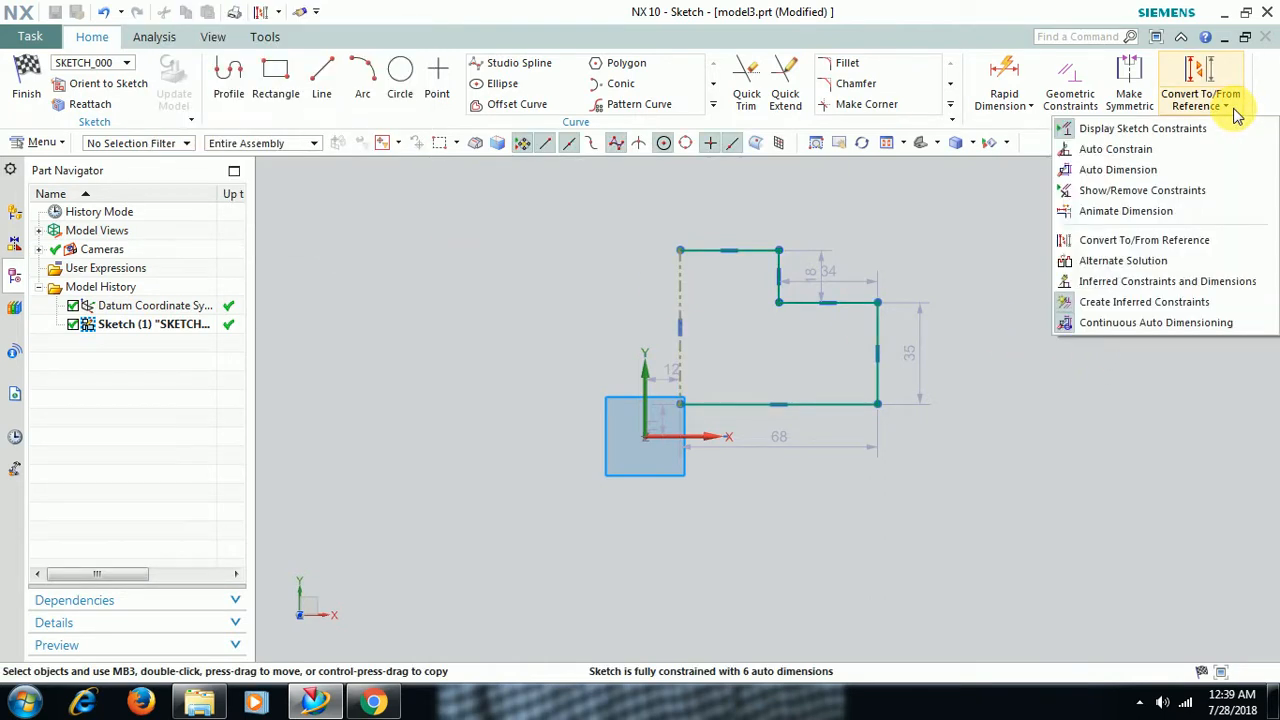
{"action": "left_click", "coordinate": [1106, 244]}
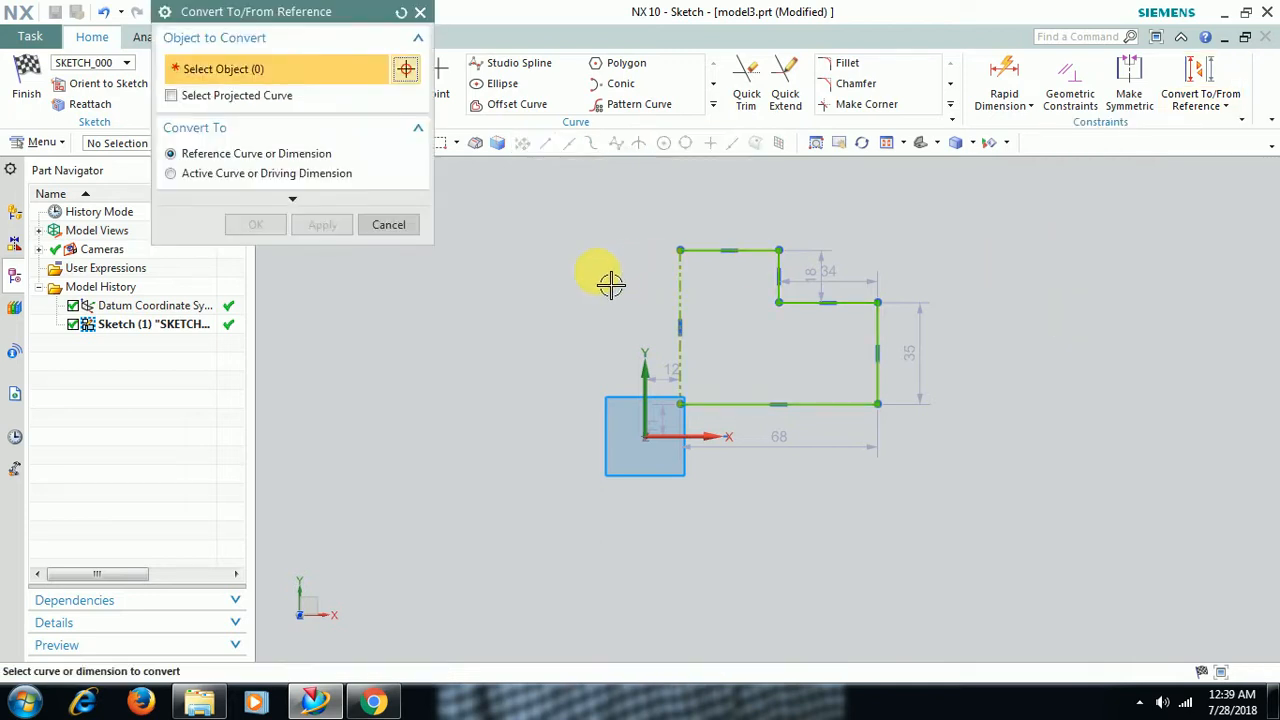
{"action": "left_click", "coordinate": [693, 300]}
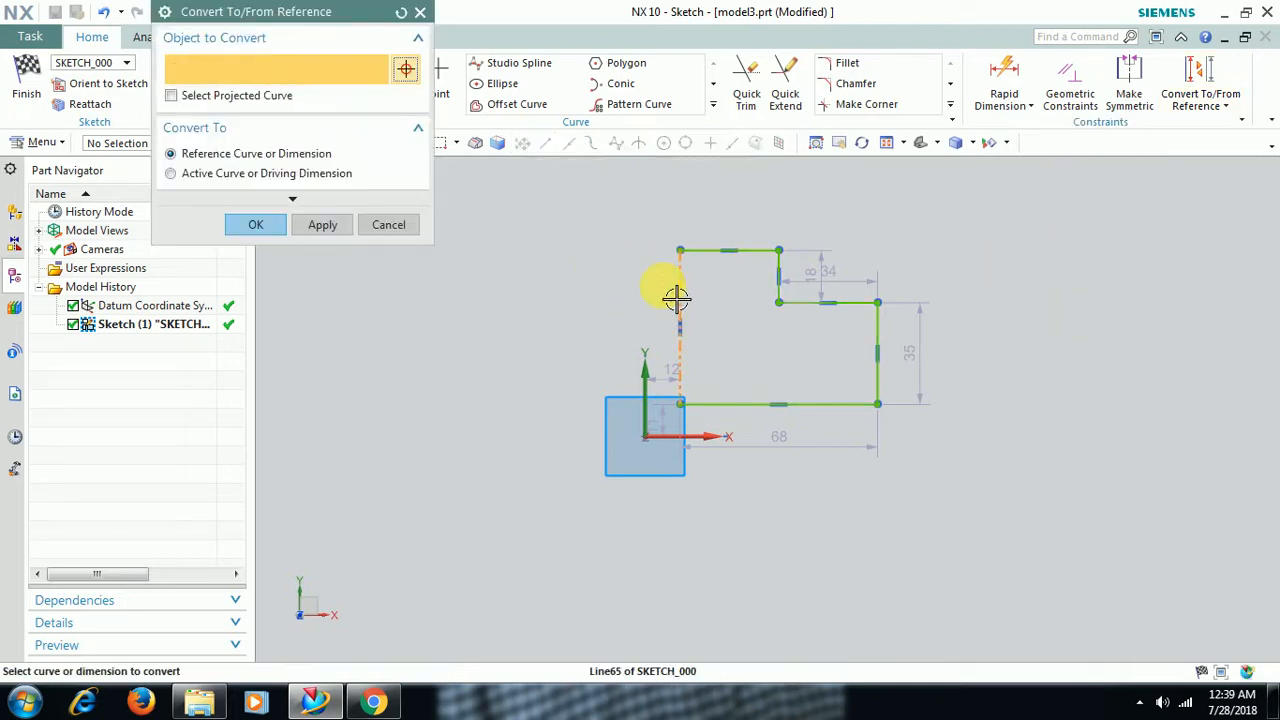
{"action": "left_click", "coordinate": [305, 173]}
{"action": "left_click", "coordinate": [255, 225]}
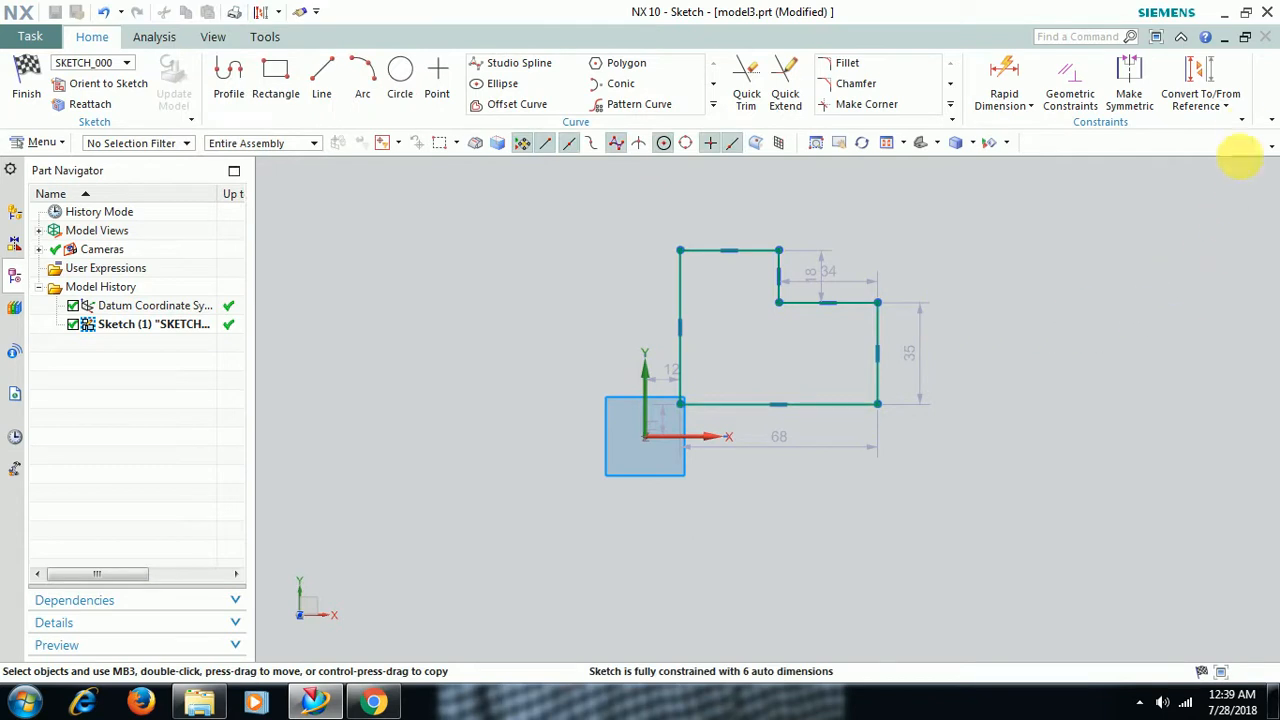
{"action": "left_click", "coordinate": [1227, 107]}
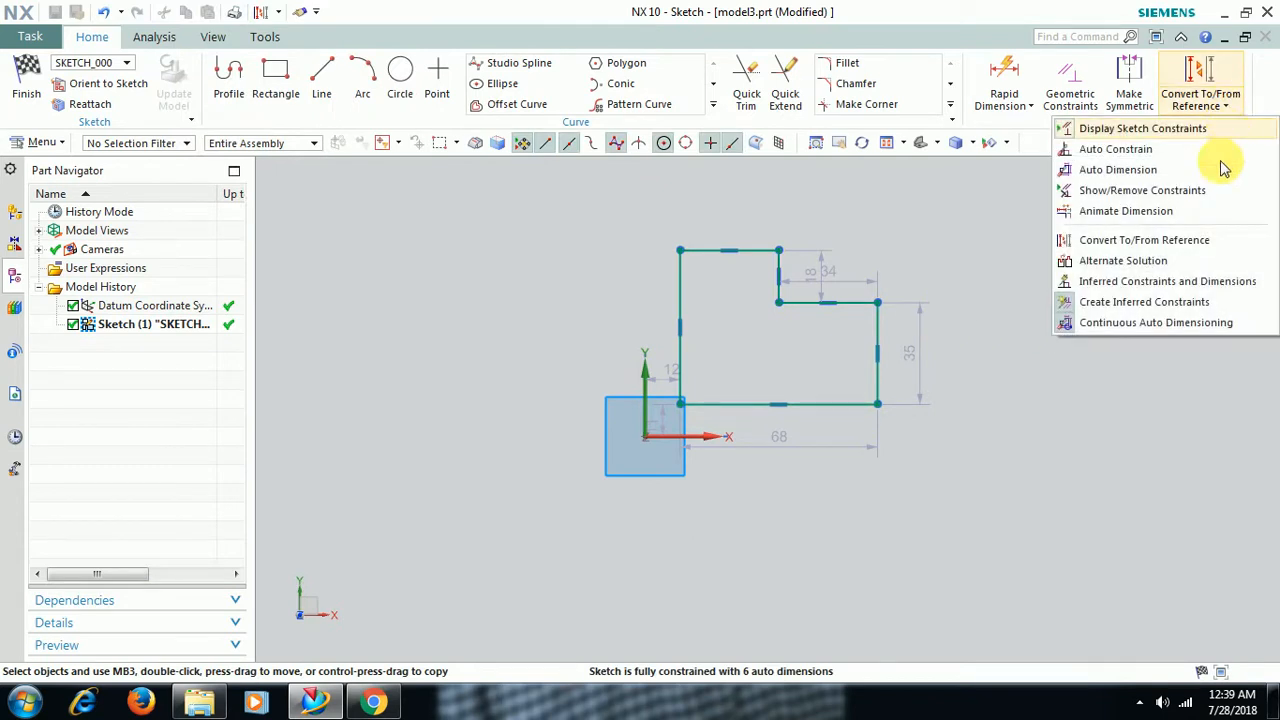
{"action": "left_click", "coordinate": [1126, 212]}
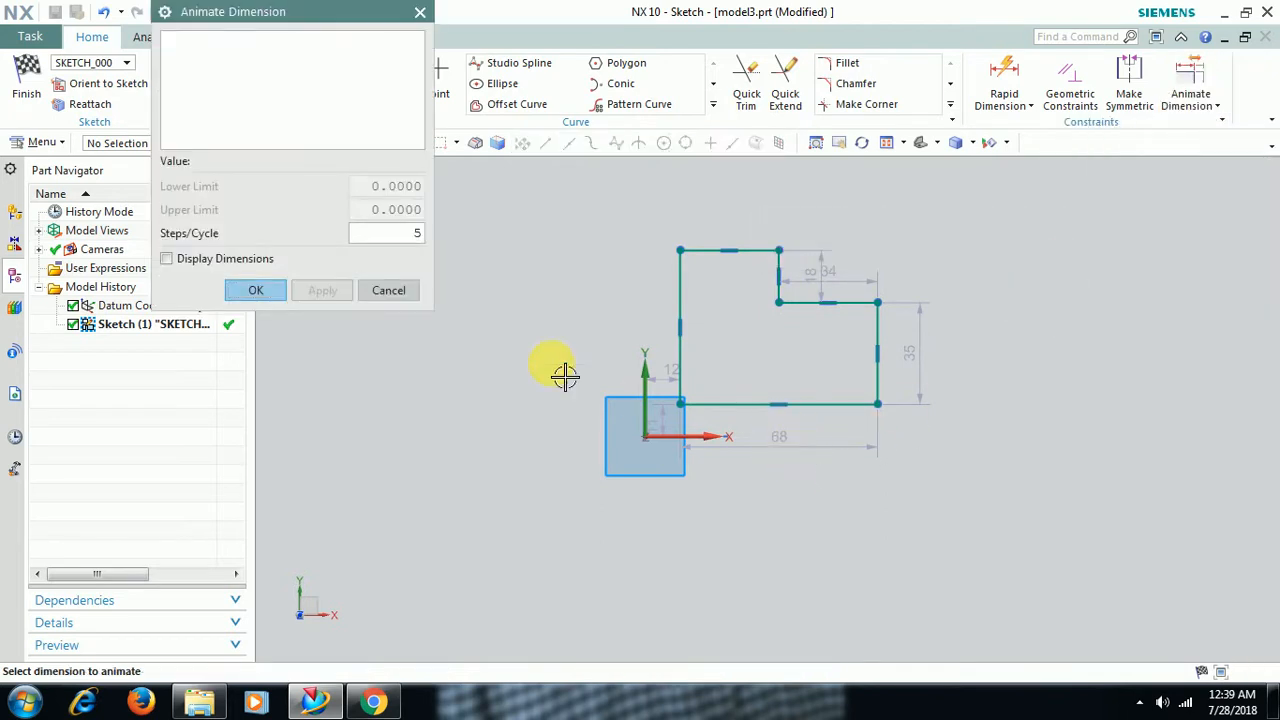
{"action": "left_click", "coordinate": [389, 290]}
- Set the stepped profile's overall width dimension to 75 mm
{"action": "left_click_drag", "start_coordinate": [789, 449], "coordinate": [817, 455]}
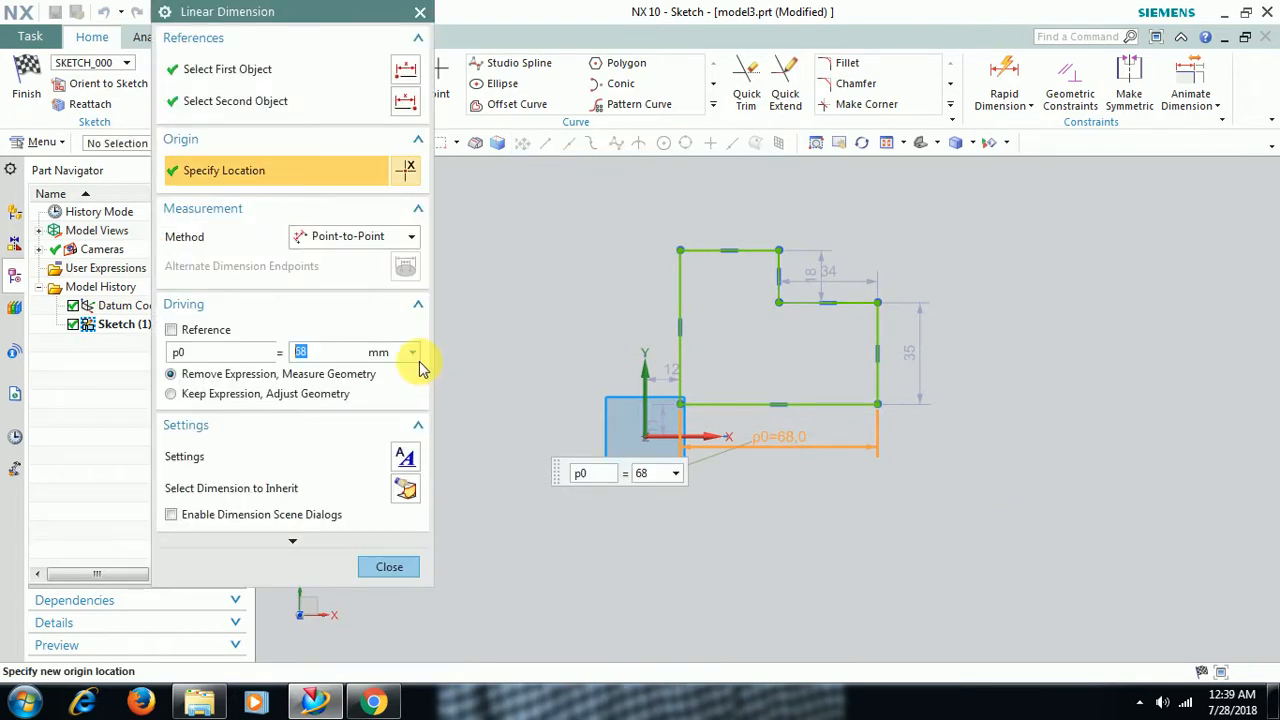
{"action": "type", "text": "75"}
{"action": "key", "text": "Return"}
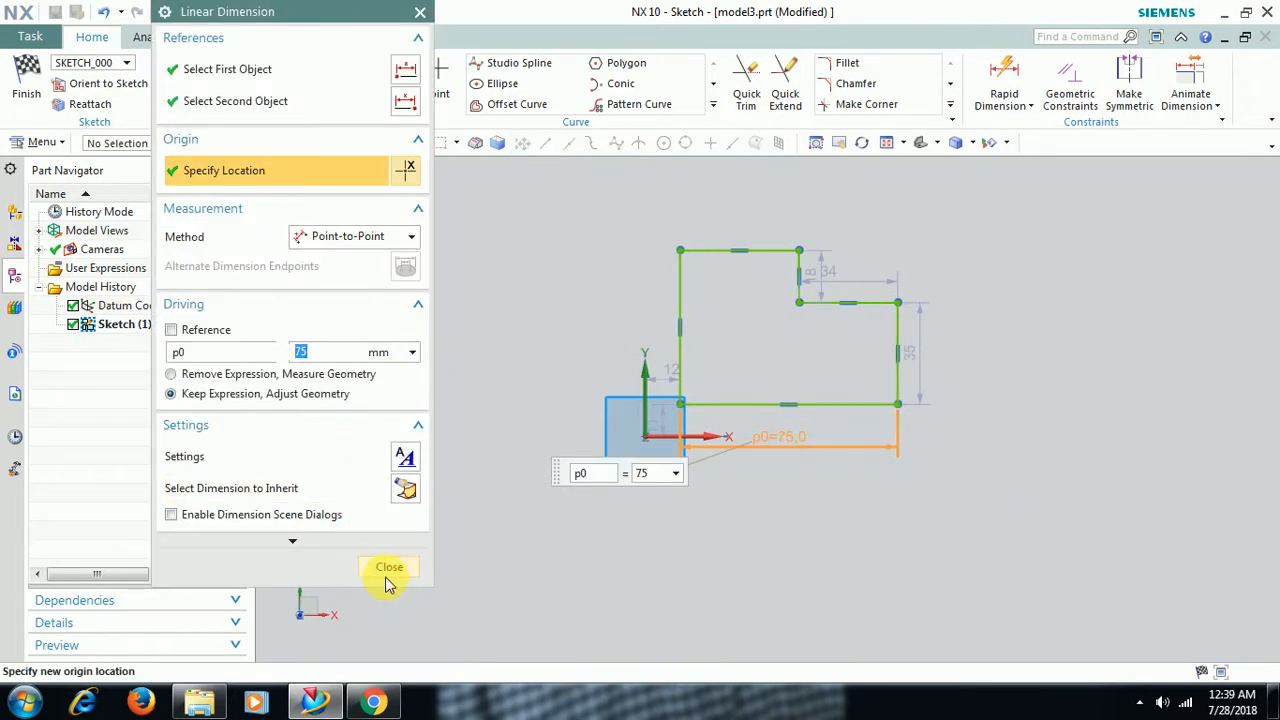
{"action": "left_click", "coordinate": [392, 570]}
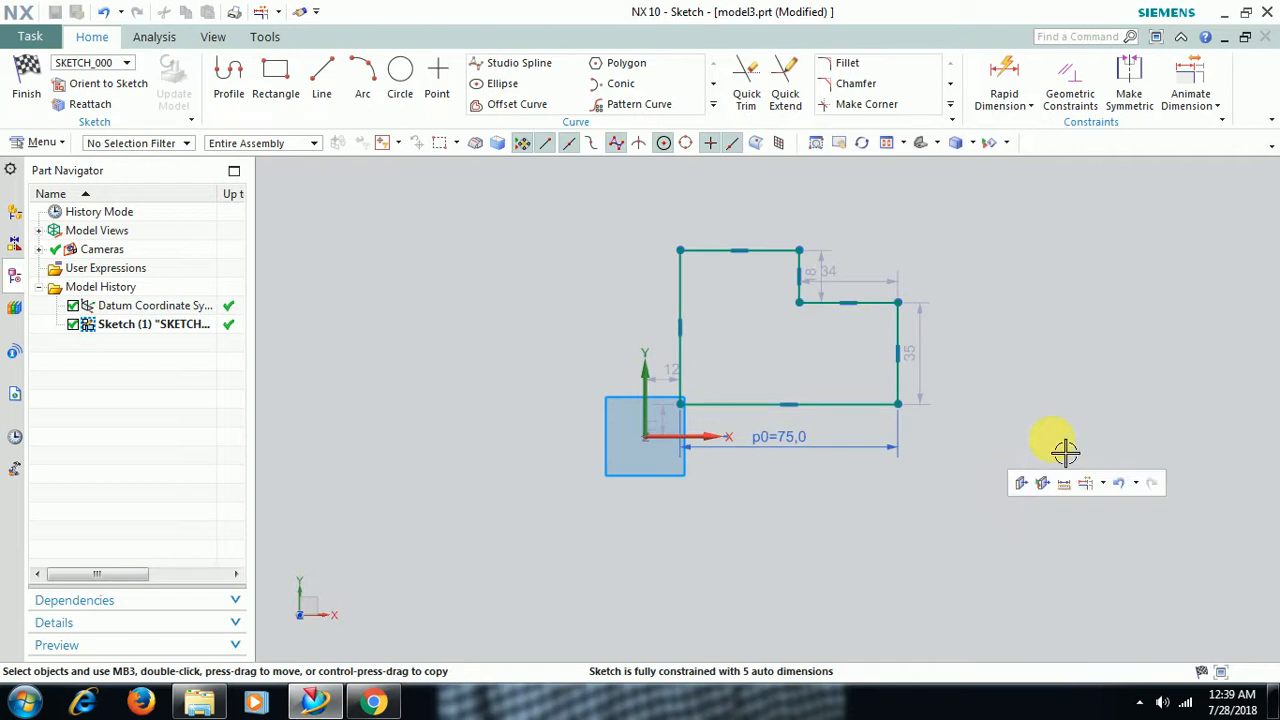
- Animate the overall width dimension between limits 75 and 150 with 10 steps per cycle, and stop the animation
{"action": "left_click", "coordinate": [1190, 85]}
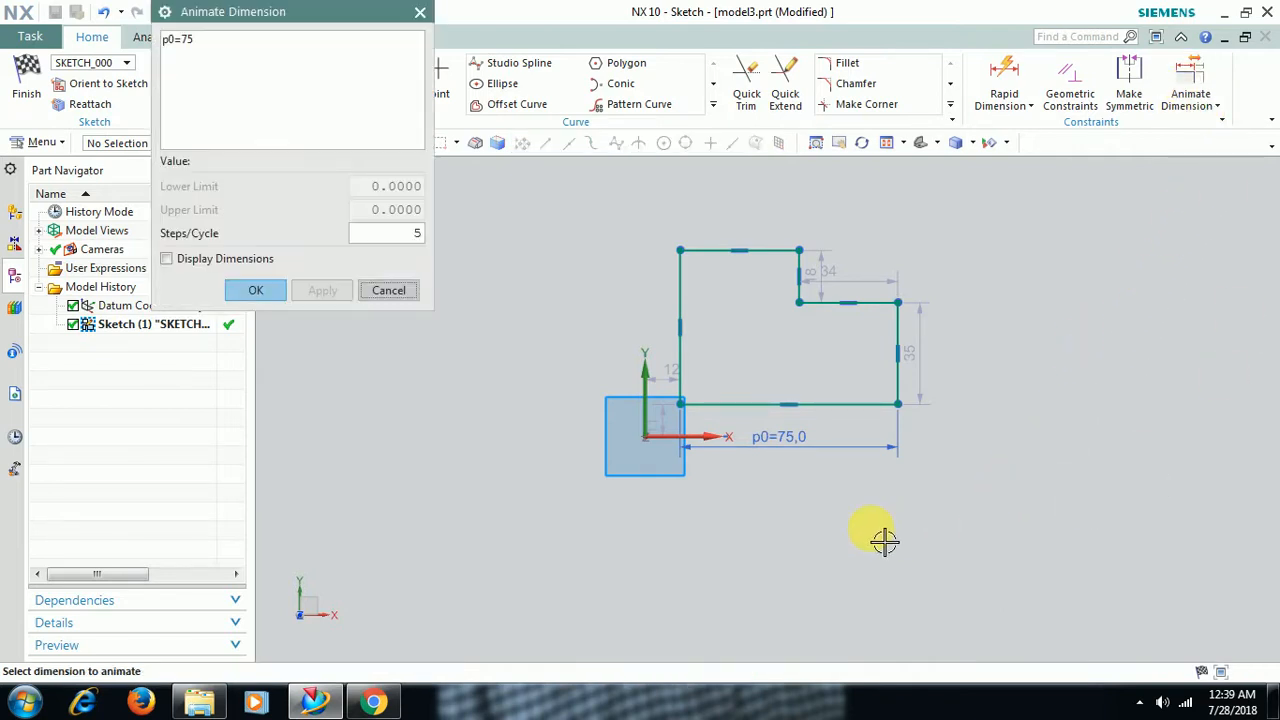
{"action": "left_click", "coordinate": [806, 457]}
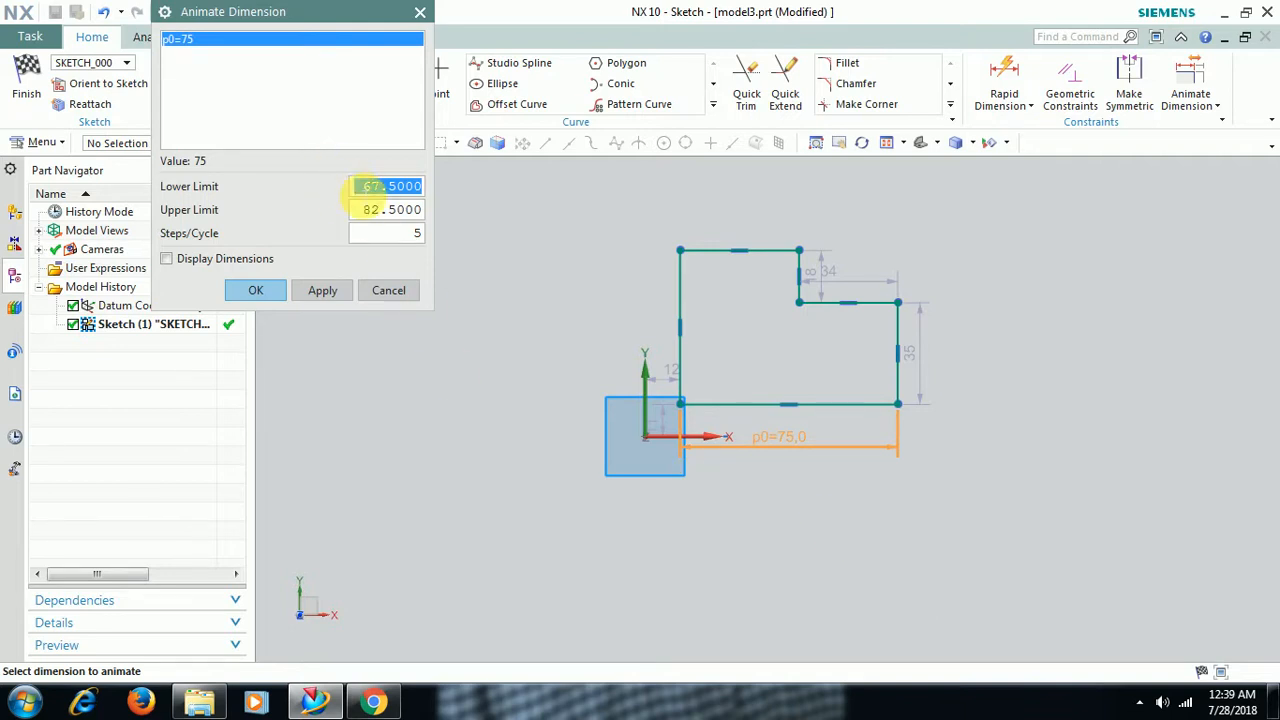
{"action": "left_click_drag", "start_coordinate": [366, 190], "coordinate": [483, 195]}
{"action": "type", "text": "75"}
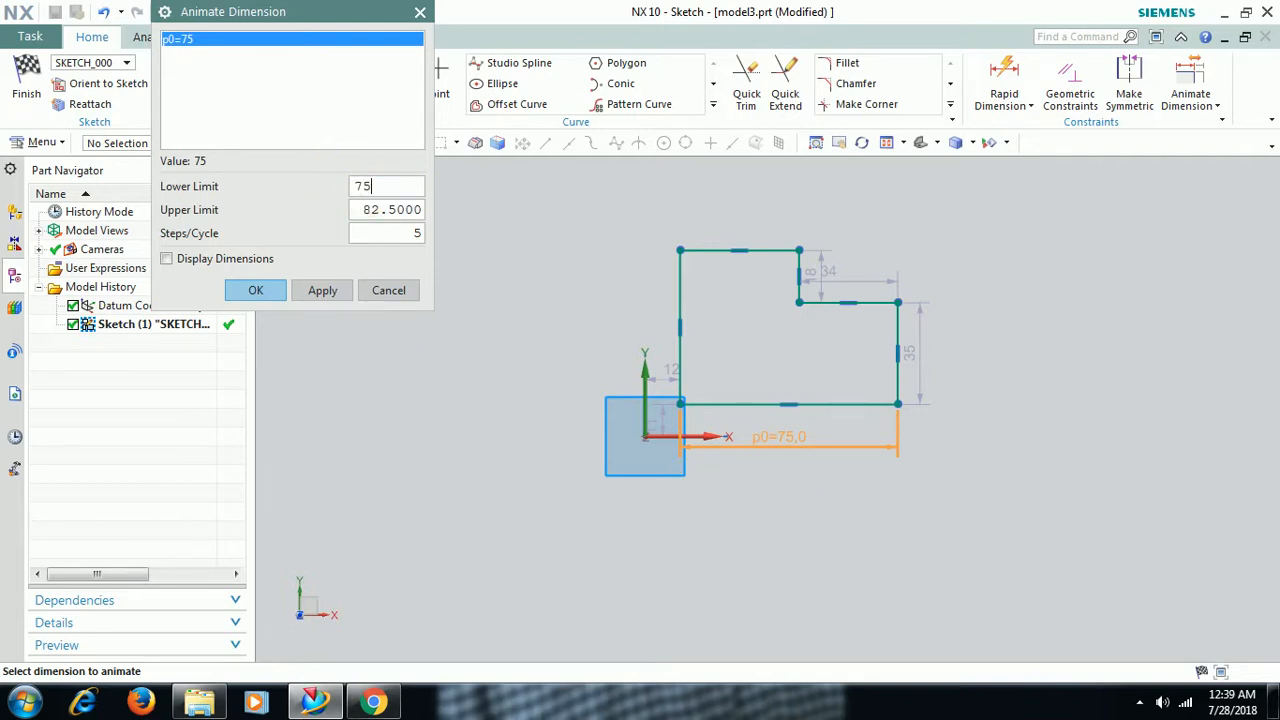
{"action": "left_click_drag", "start_coordinate": [362, 209], "coordinate": [482, 228]}
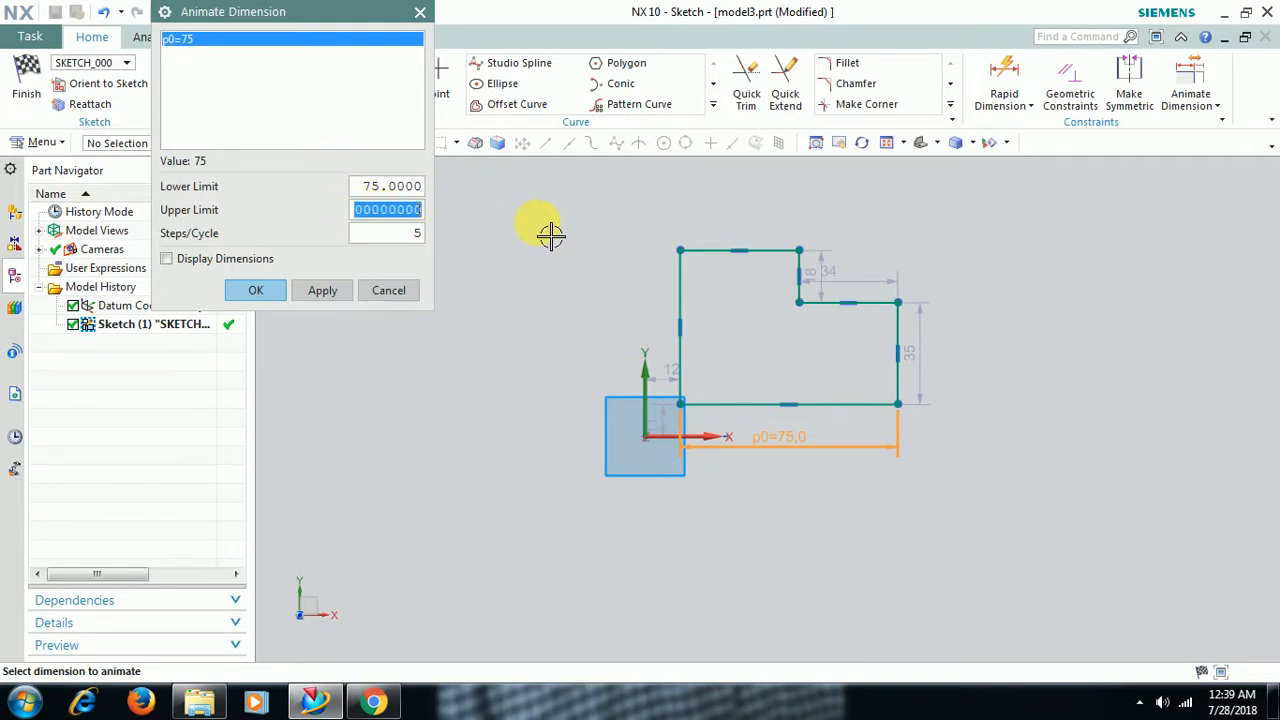
{"action": "type", "text": "150."}
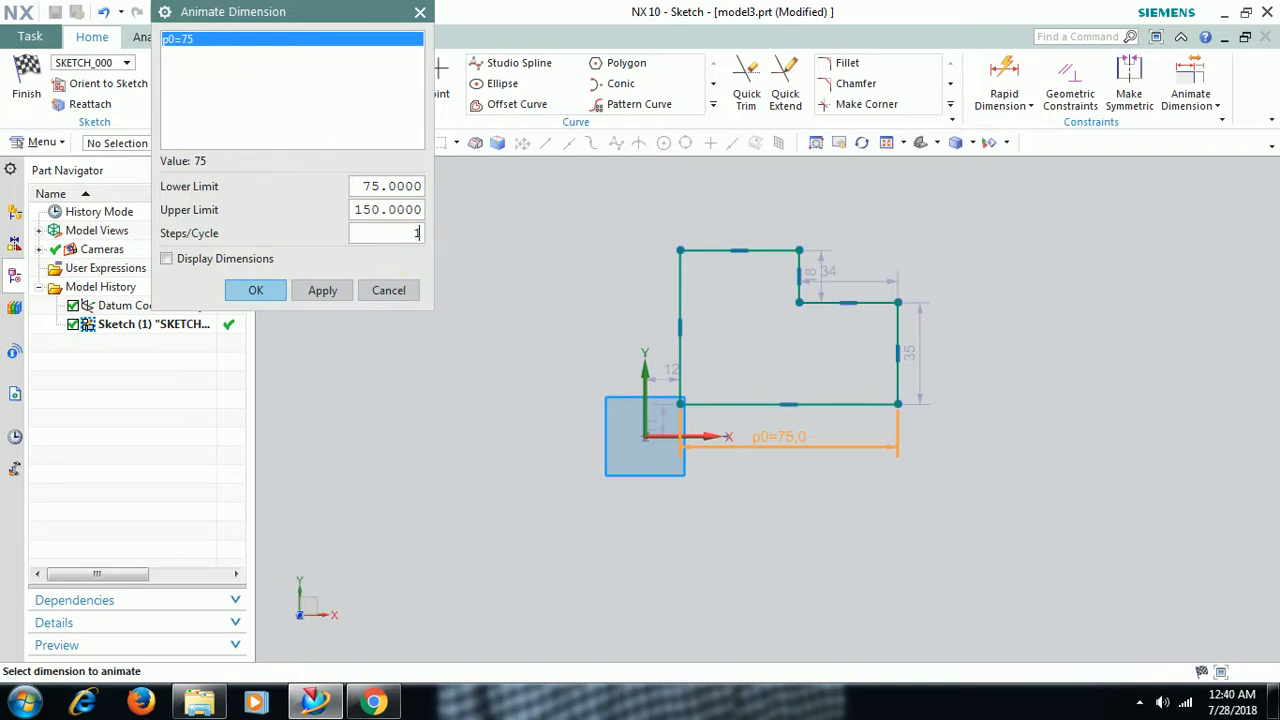
{"action": "left_click", "coordinate": [305, 292]}
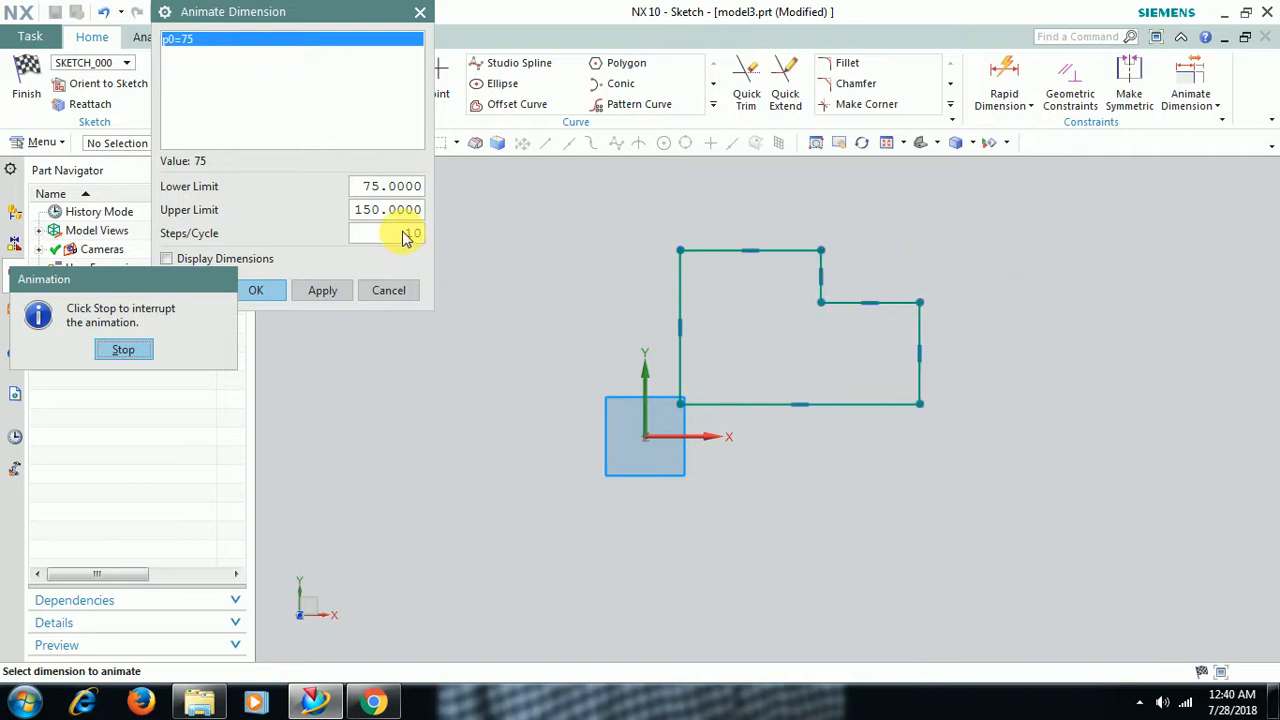
{"action": "left_click", "coordinate": [143, 349]}
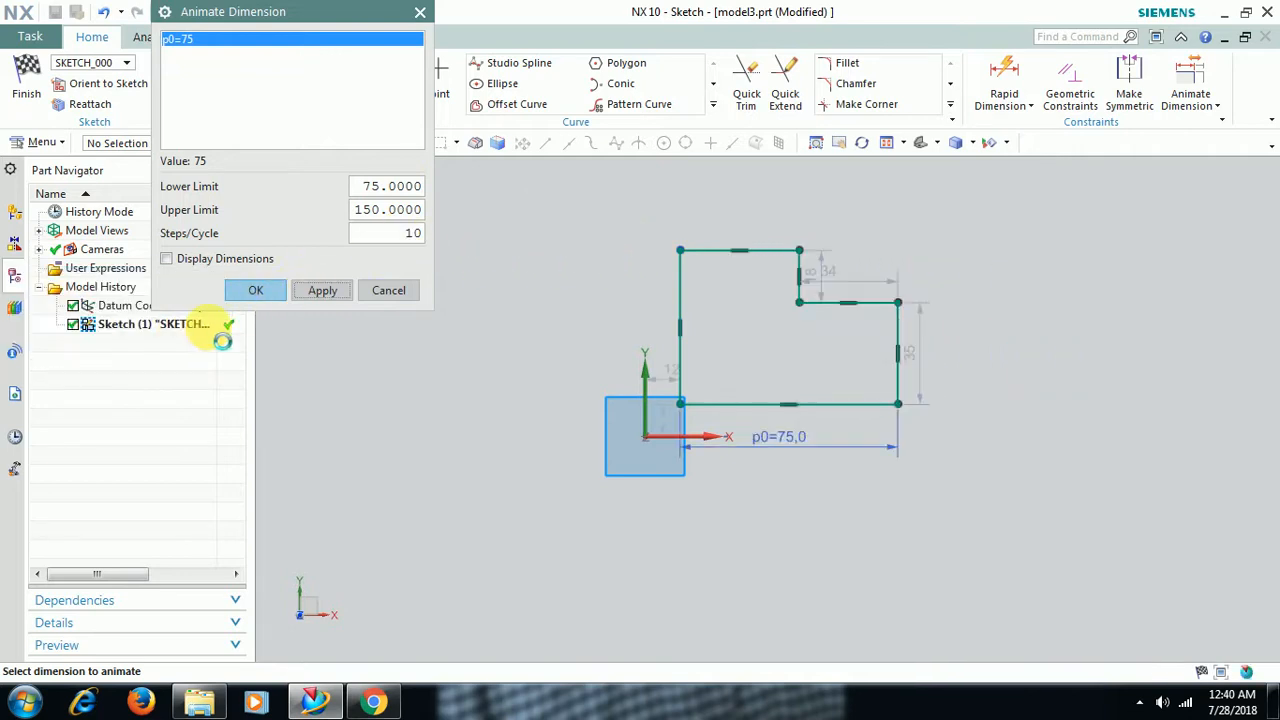
- Rerun the width dimension's animation with 5 steps per cycle, and stop it
{"action": "double_click", "coordinate": [385, 235]}
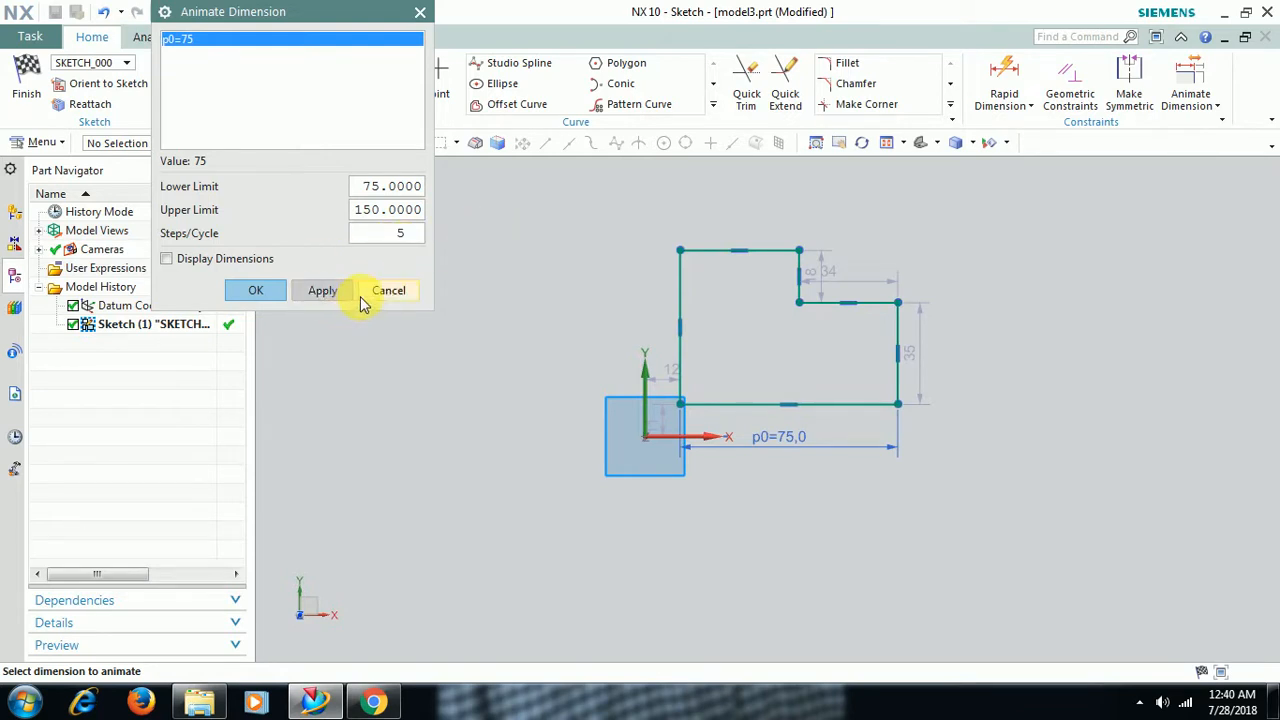
{"action": "left_click", "coordinate": [262, 292]}
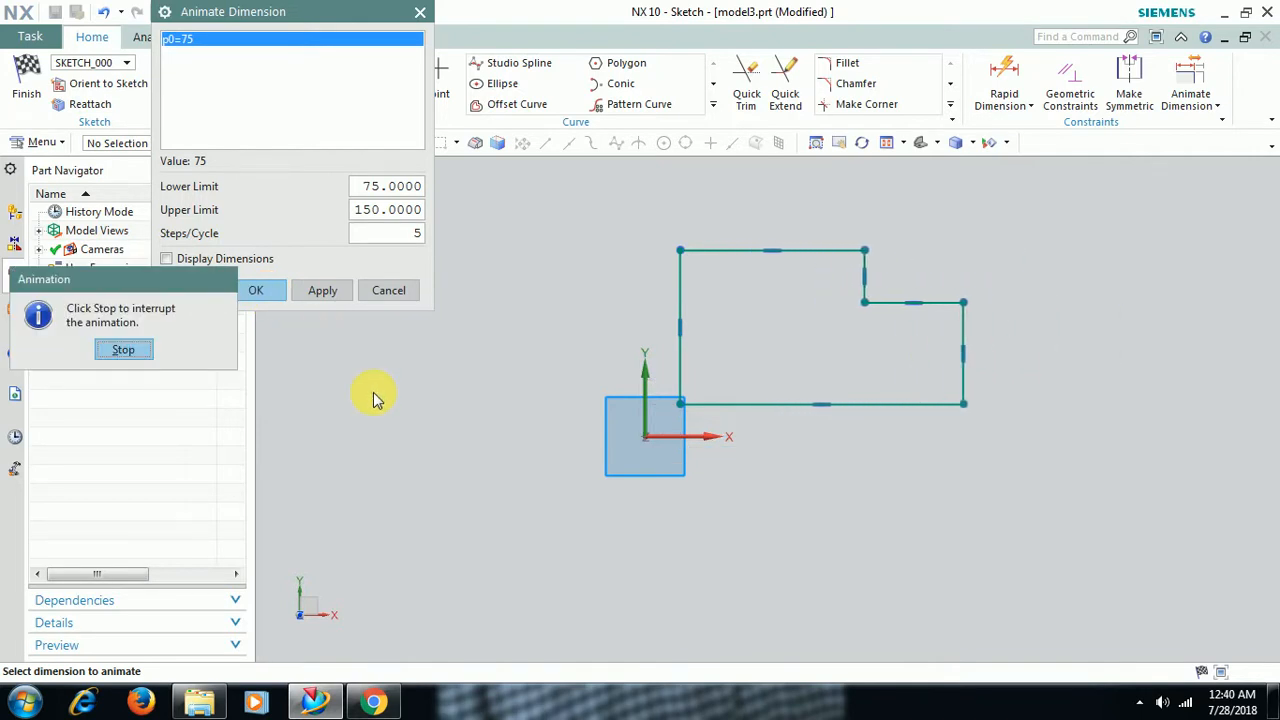
{"action": "left_click", "coordinate": [140, 352]}
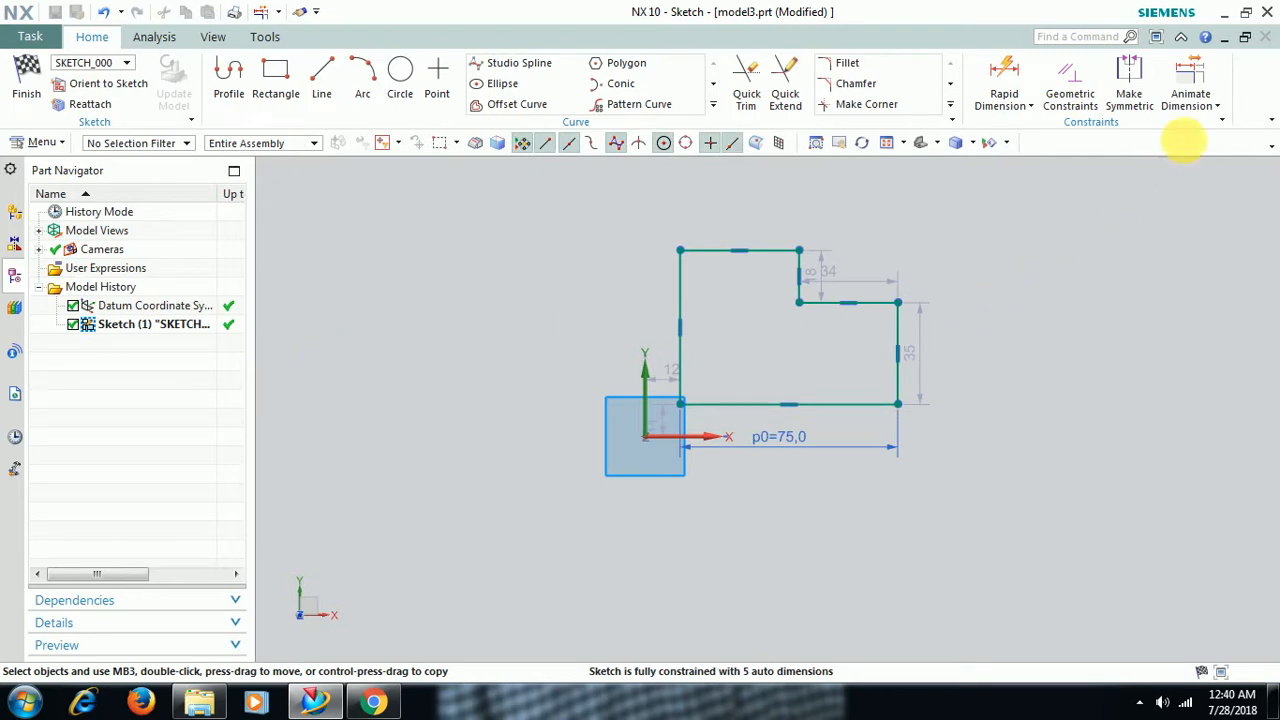
- Remove all listed constraints in the active sketch with Show/Remove Constraints
{"action": "left_click", "coordinate": [1219, 104]}
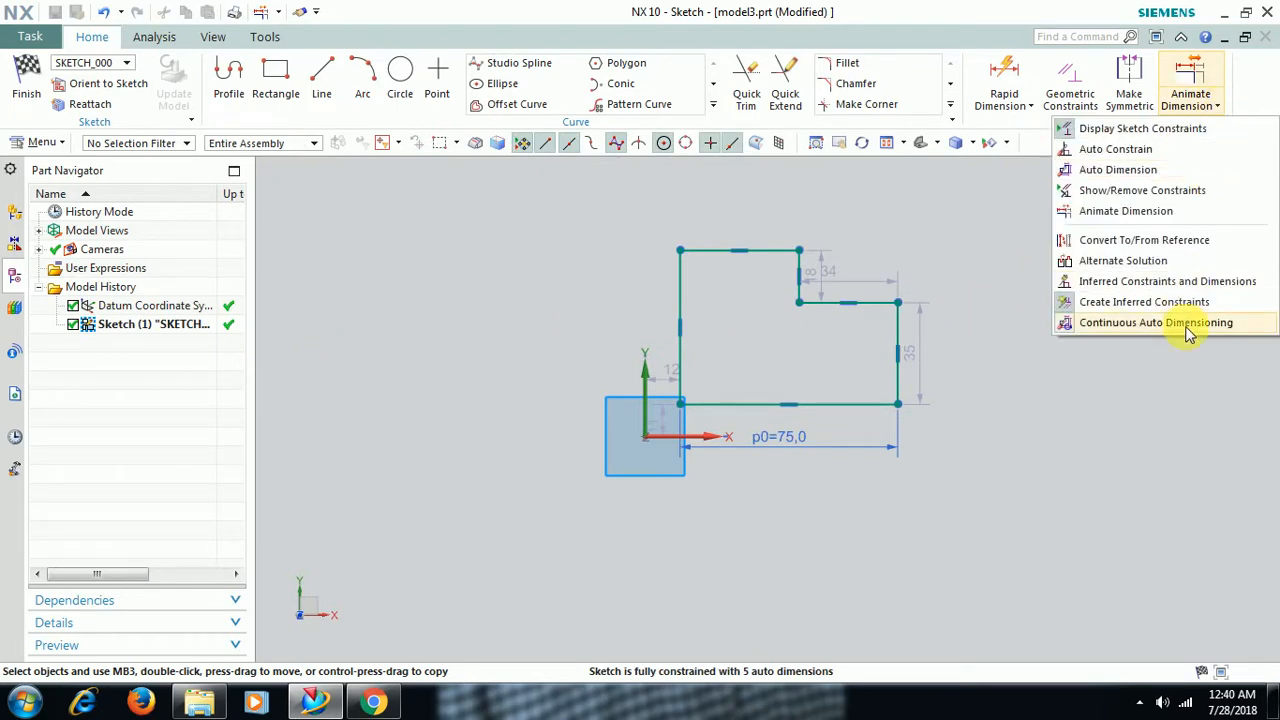
{"action": "left_click", "coordinate": [1147, 194]}
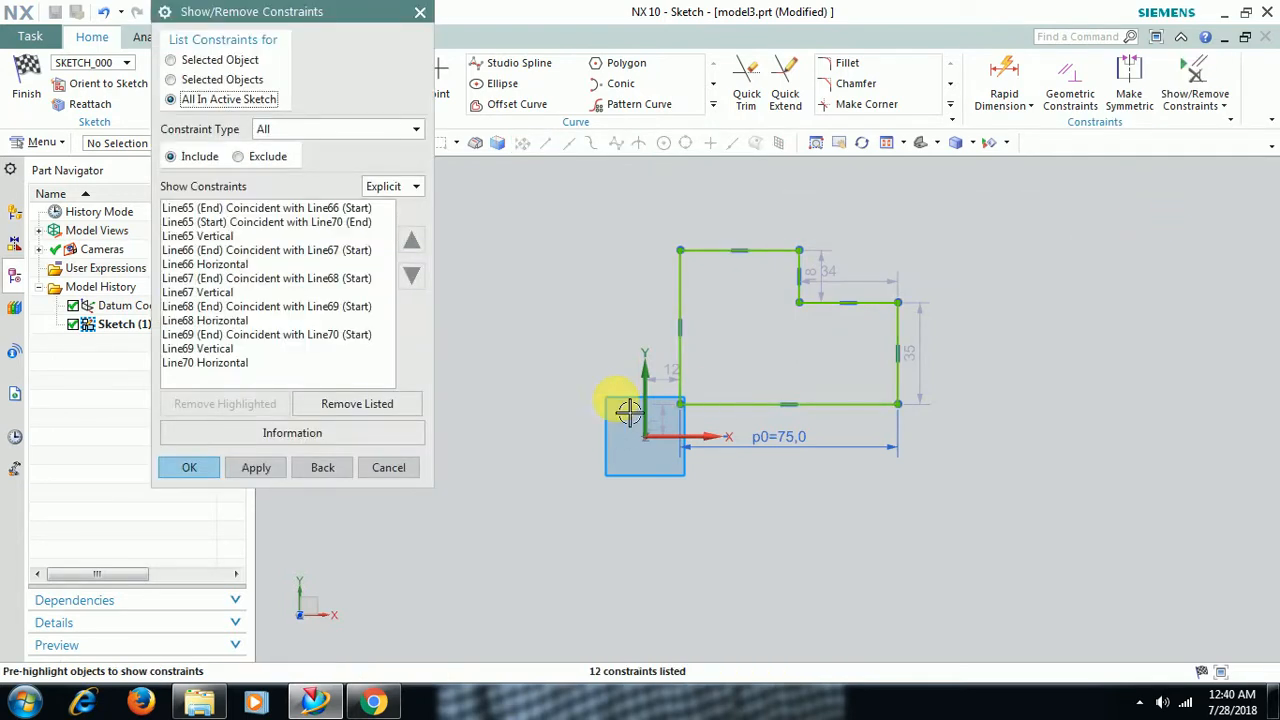
{"action": "left_click", "coordinate": [347, 404]}
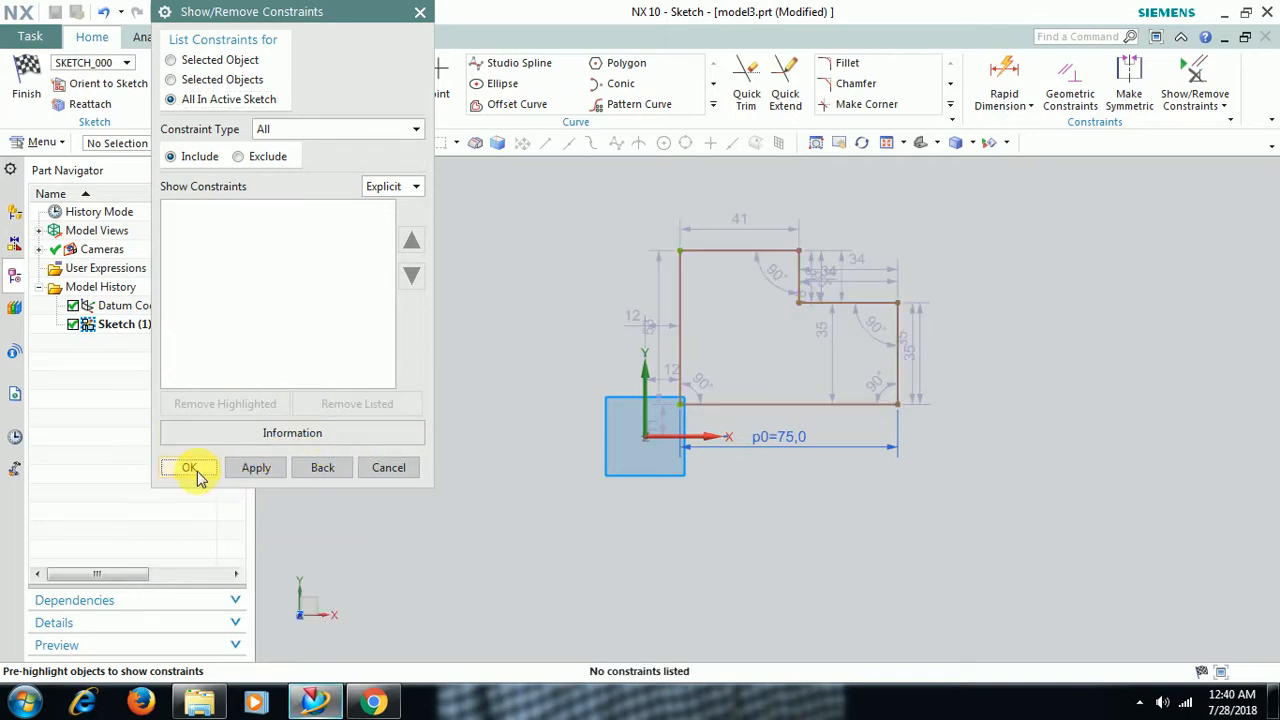
{"action": "left_click", "coordinate": [190, 468]}
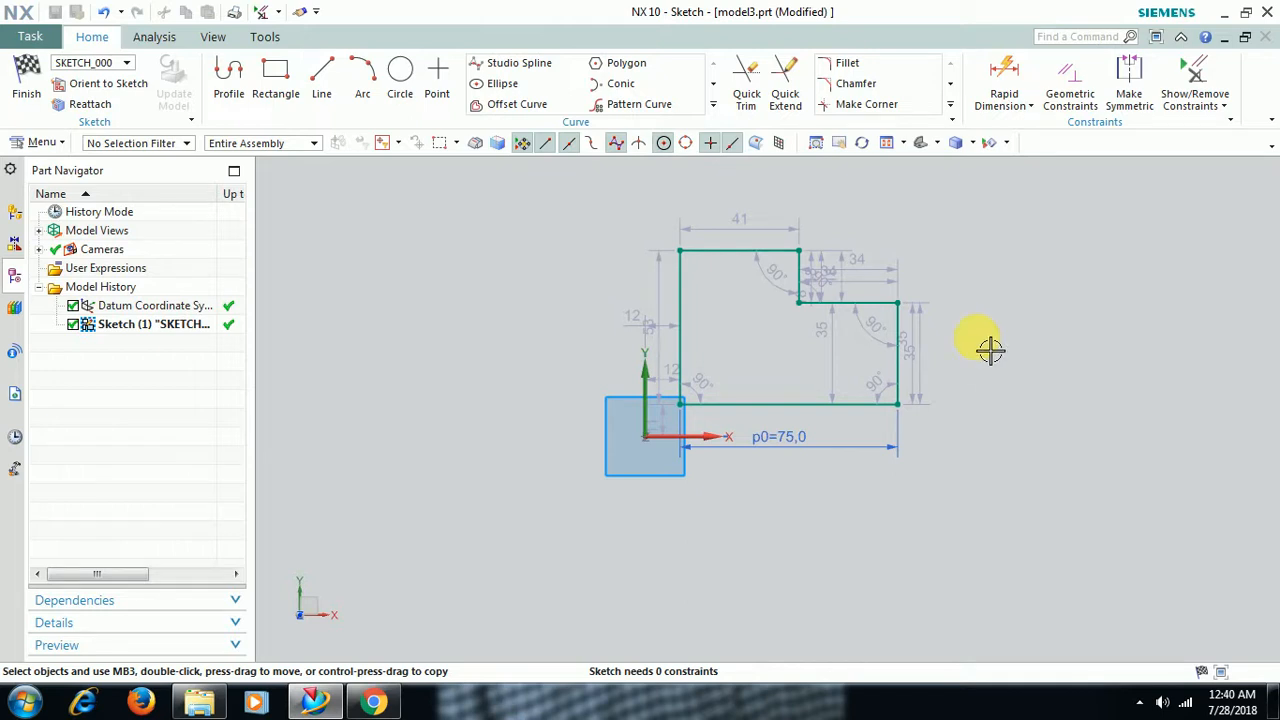
- Auto Constrain all six profile lines with the Horizontal, Vertical, Tangent, Parallel and Perpendicular constraint types enabled
{"action": "left_click", "coordinate": [1197, 100]}
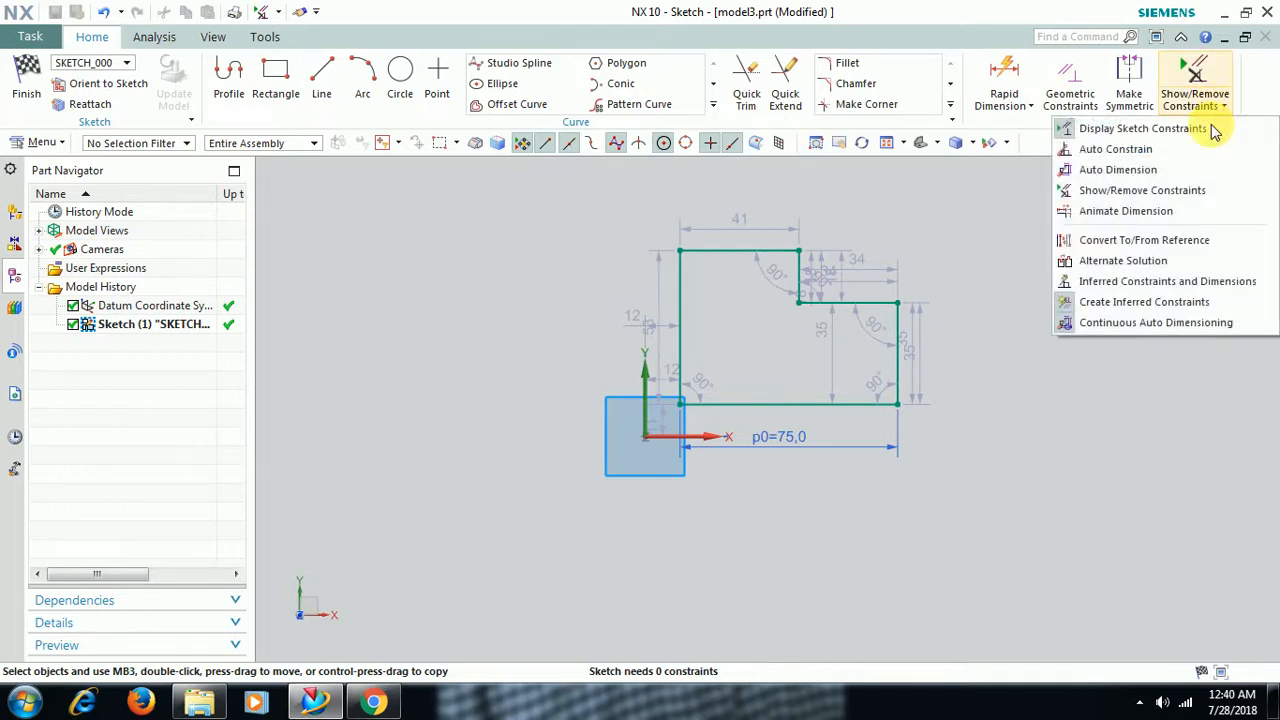
{"action": "left_click", "coordinate": [1116, 150]}
{"action": "left_click_drag", "start_coordinate": [634, 226], "coordinate": [1001, 466]}
{"action": "left_click", "coordinate": [255, 446]}
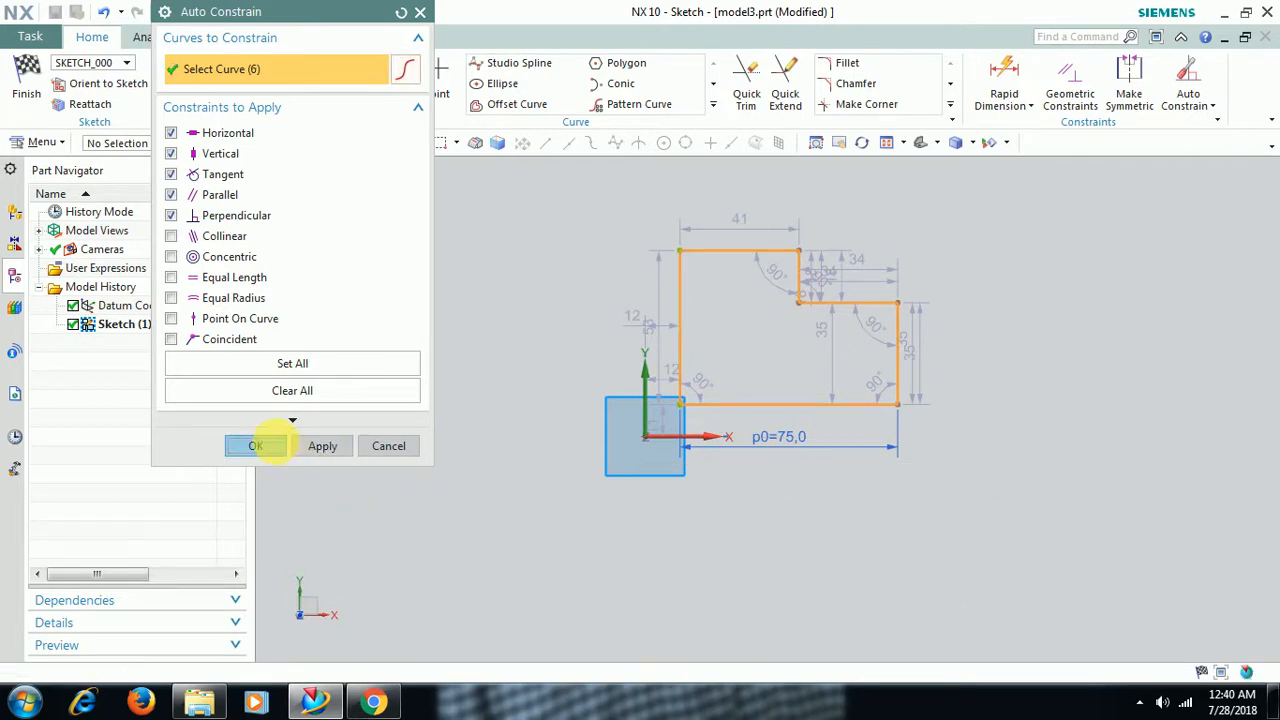
{"action": "left_click", "coordinate": [1214, 104]}
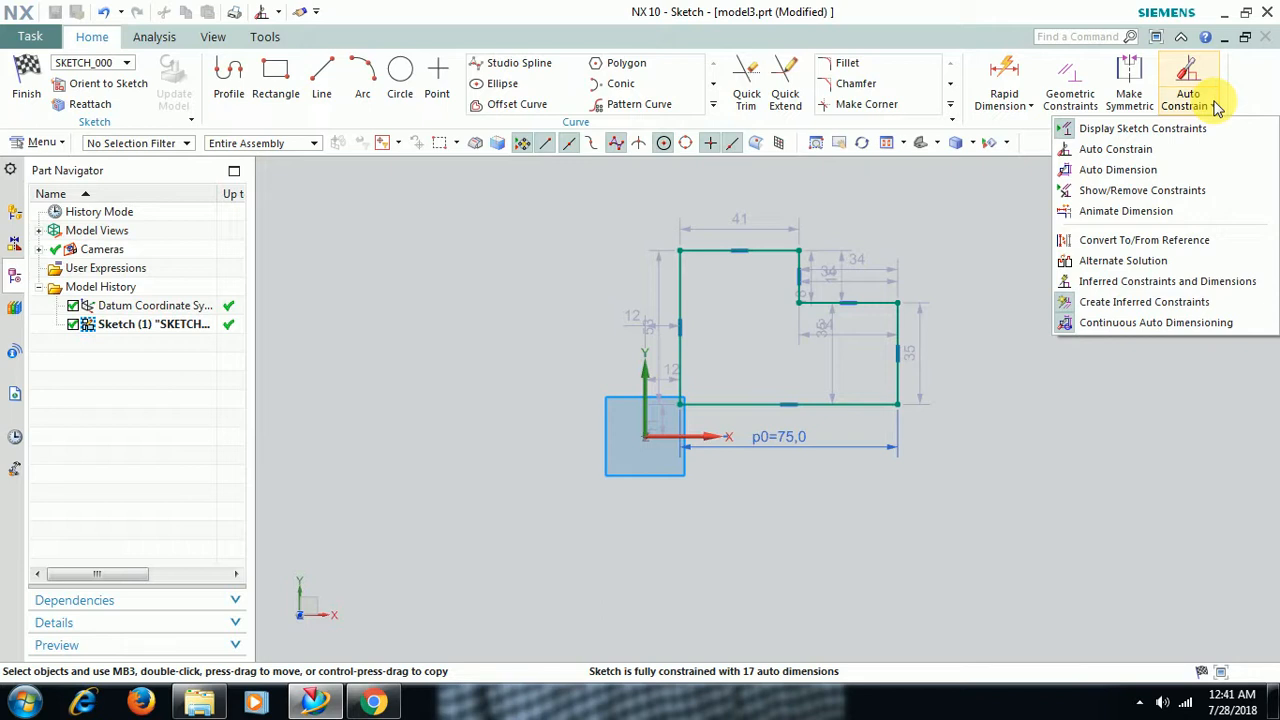
{"action": "left_click", "coordinate": [1008, 314]}
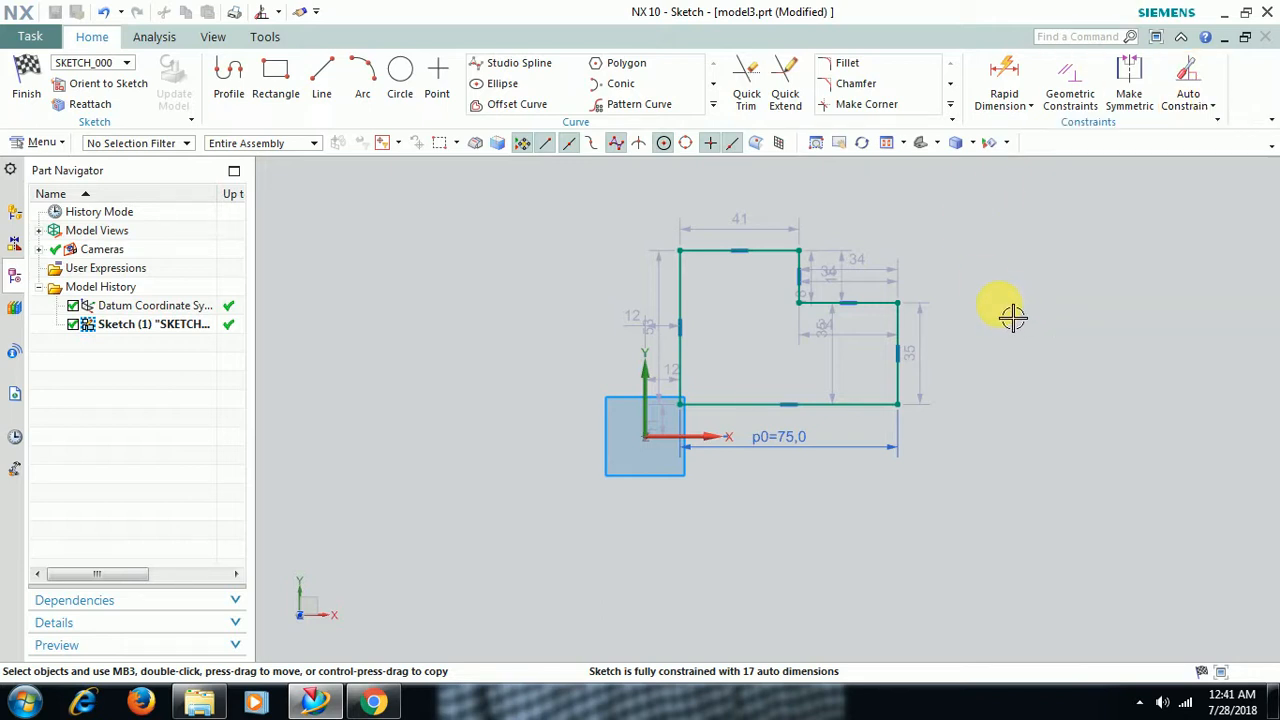